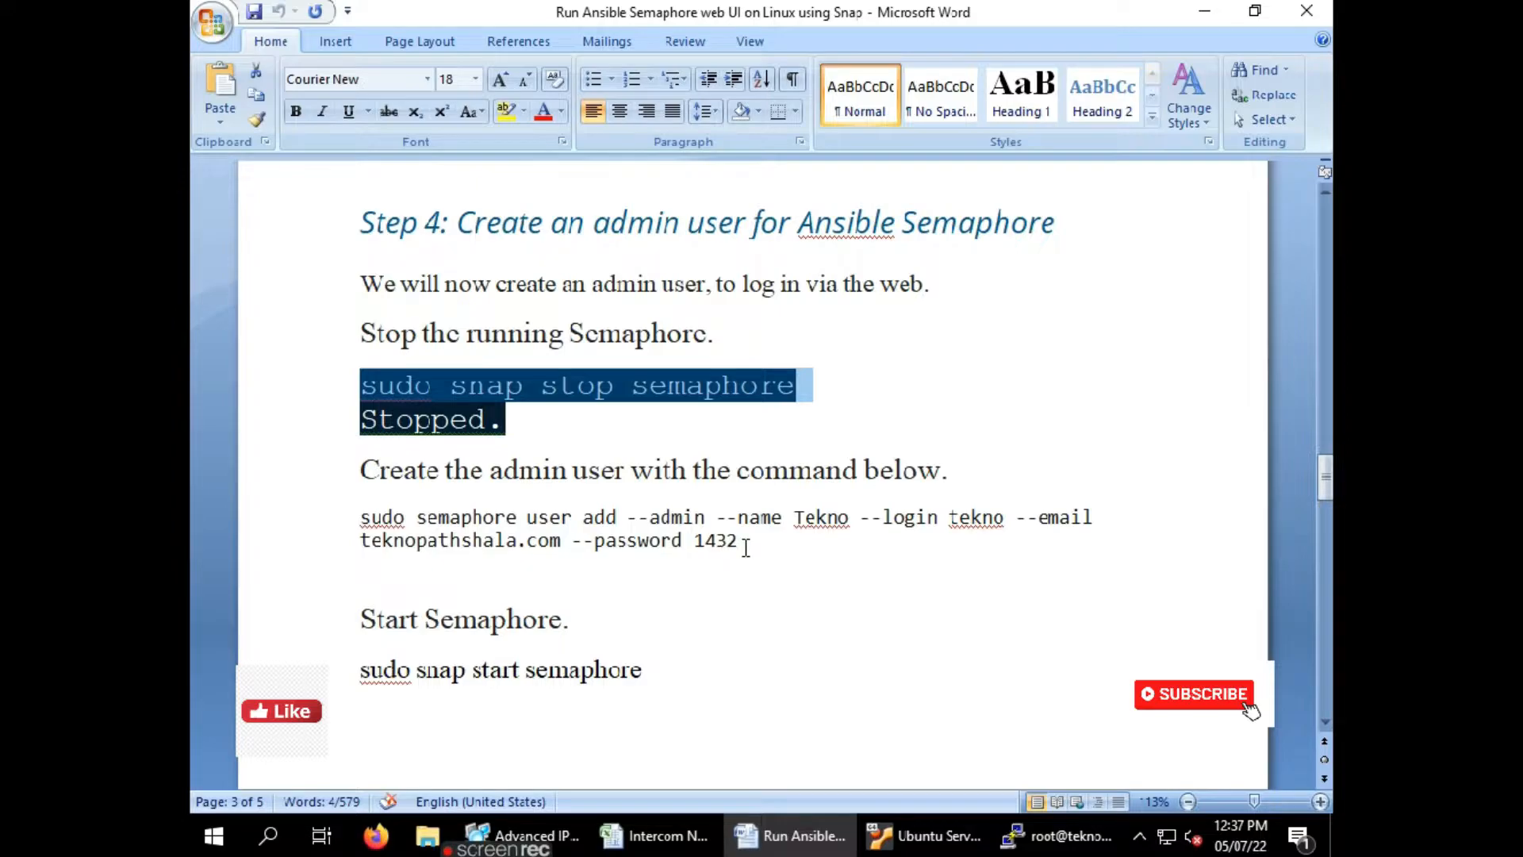
Copy the 'sudo semaphore user add --admin' command from the Word guide and paste it into PuTTY
{"action": "left_click_drag", "start_coordinate": [360, 516], "coordinate": [744, 543]}
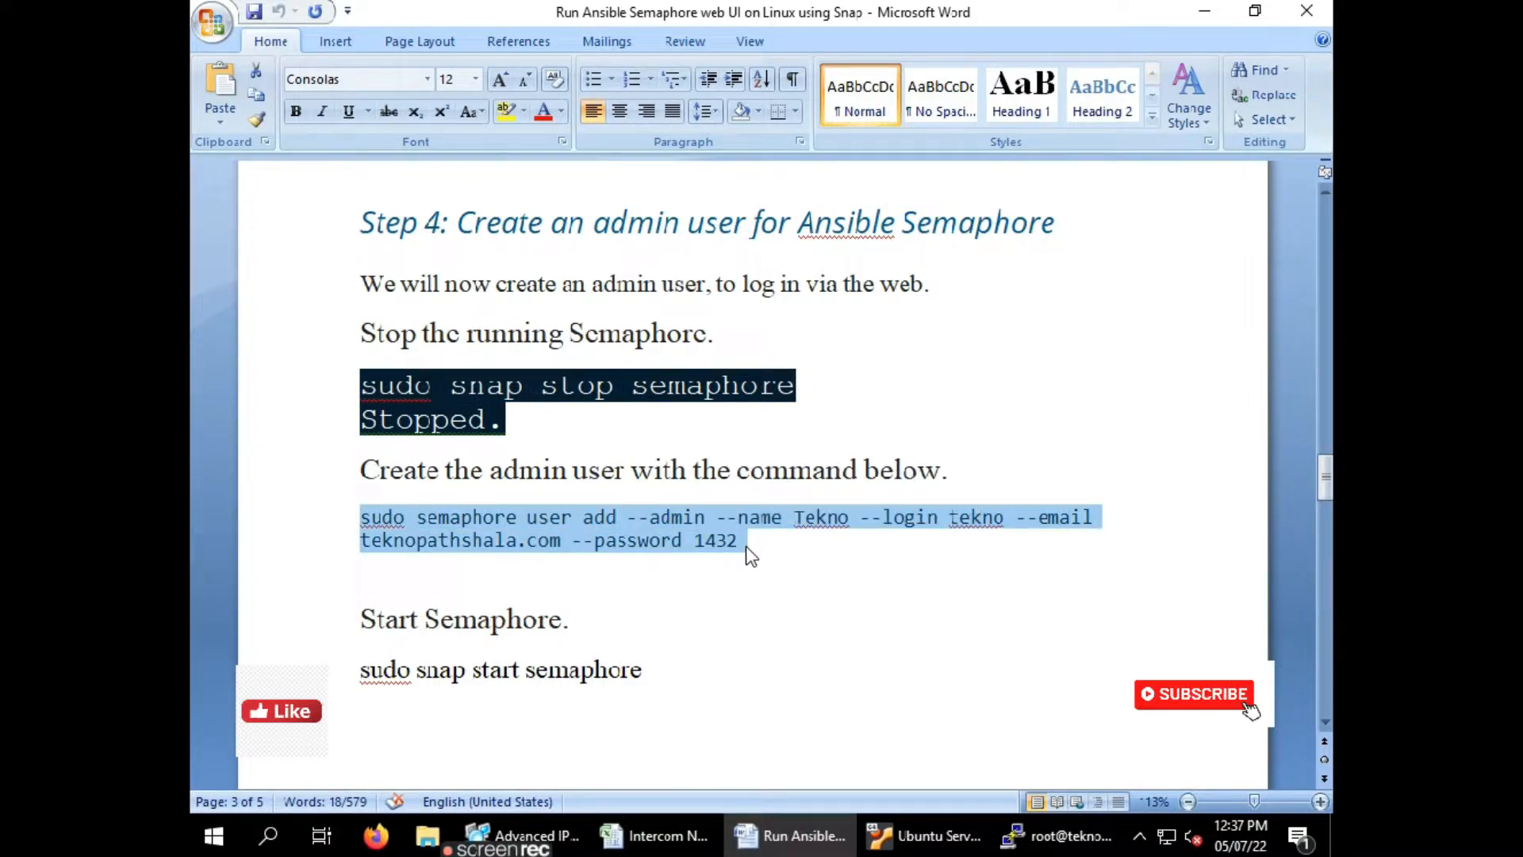
{"action": "left_click", "coordinate": [1047, 844]}
{"action": "right_click", "coordinate": [803, 357]}
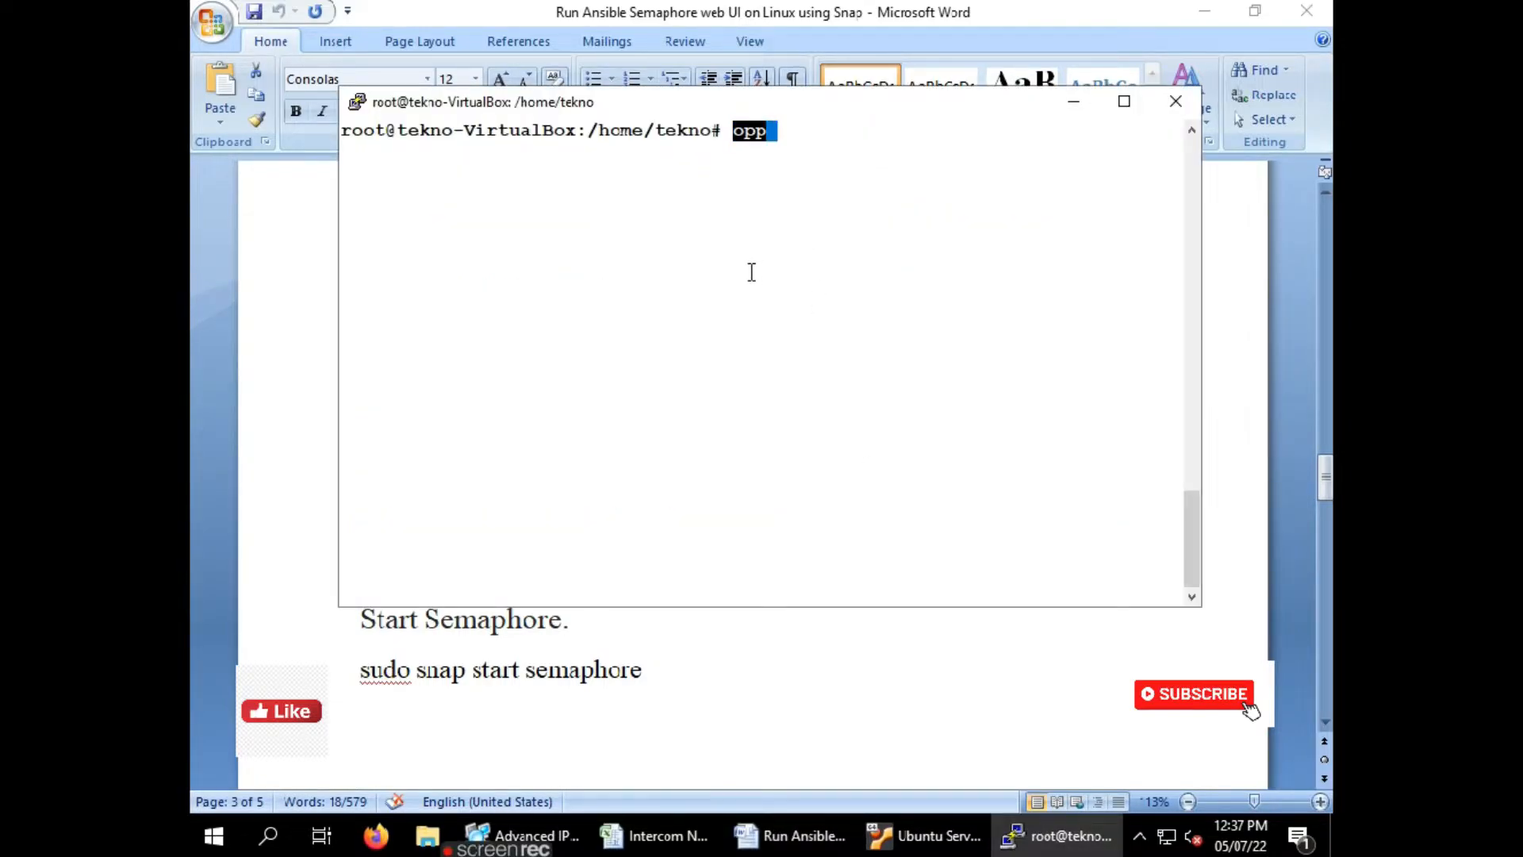
{"action": "left_click", "coordinate": [1072, 101]}
{"action": "right_click", "coordinate": [696, 519]}
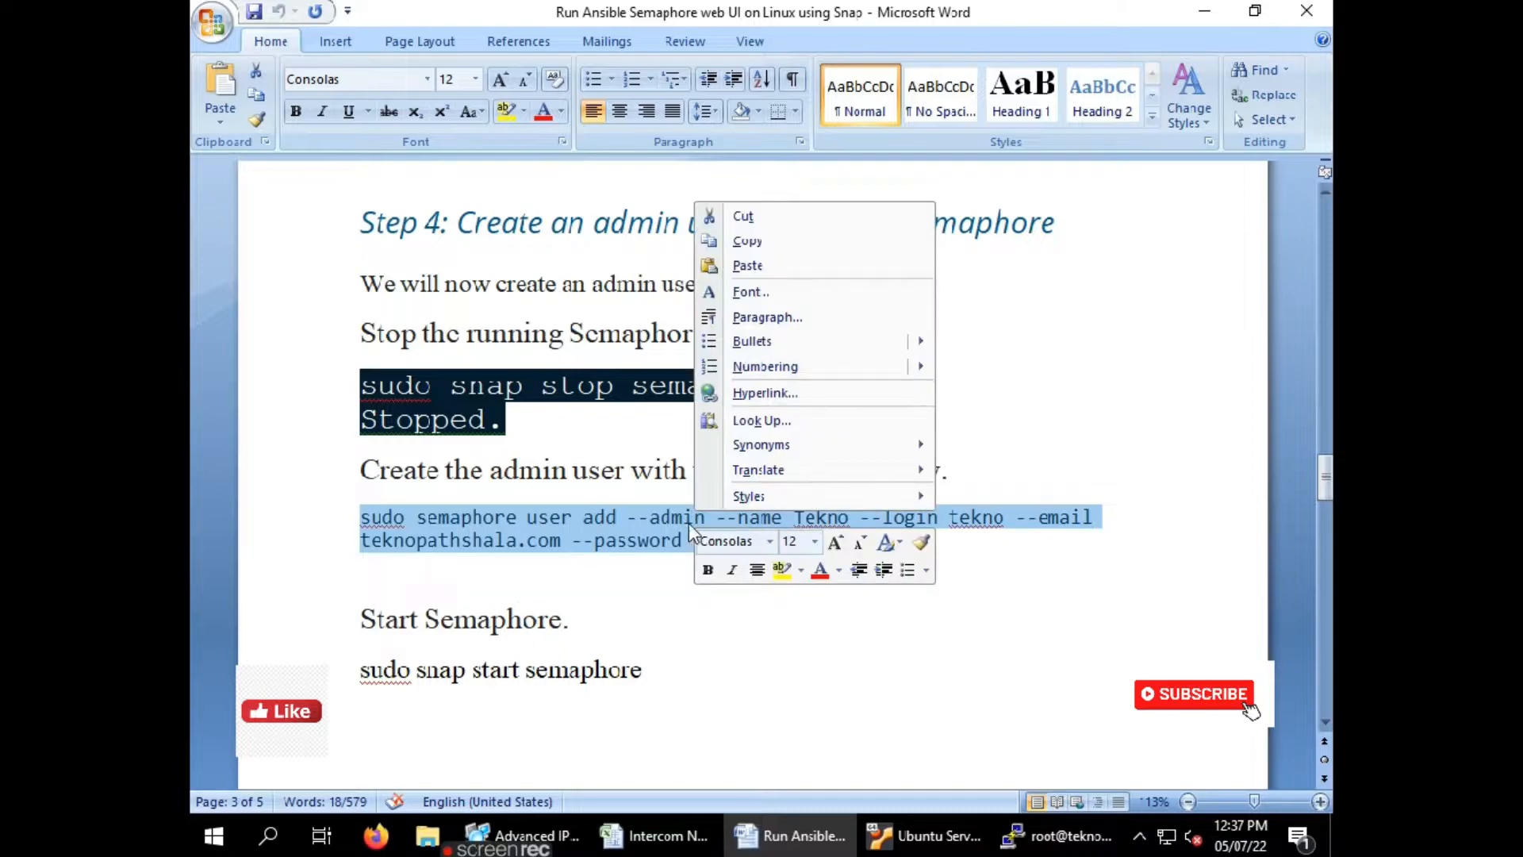
{"action": "left_click", "coordinate": [757, 251]}
{"action": "key", "text": "alt+Tab"}
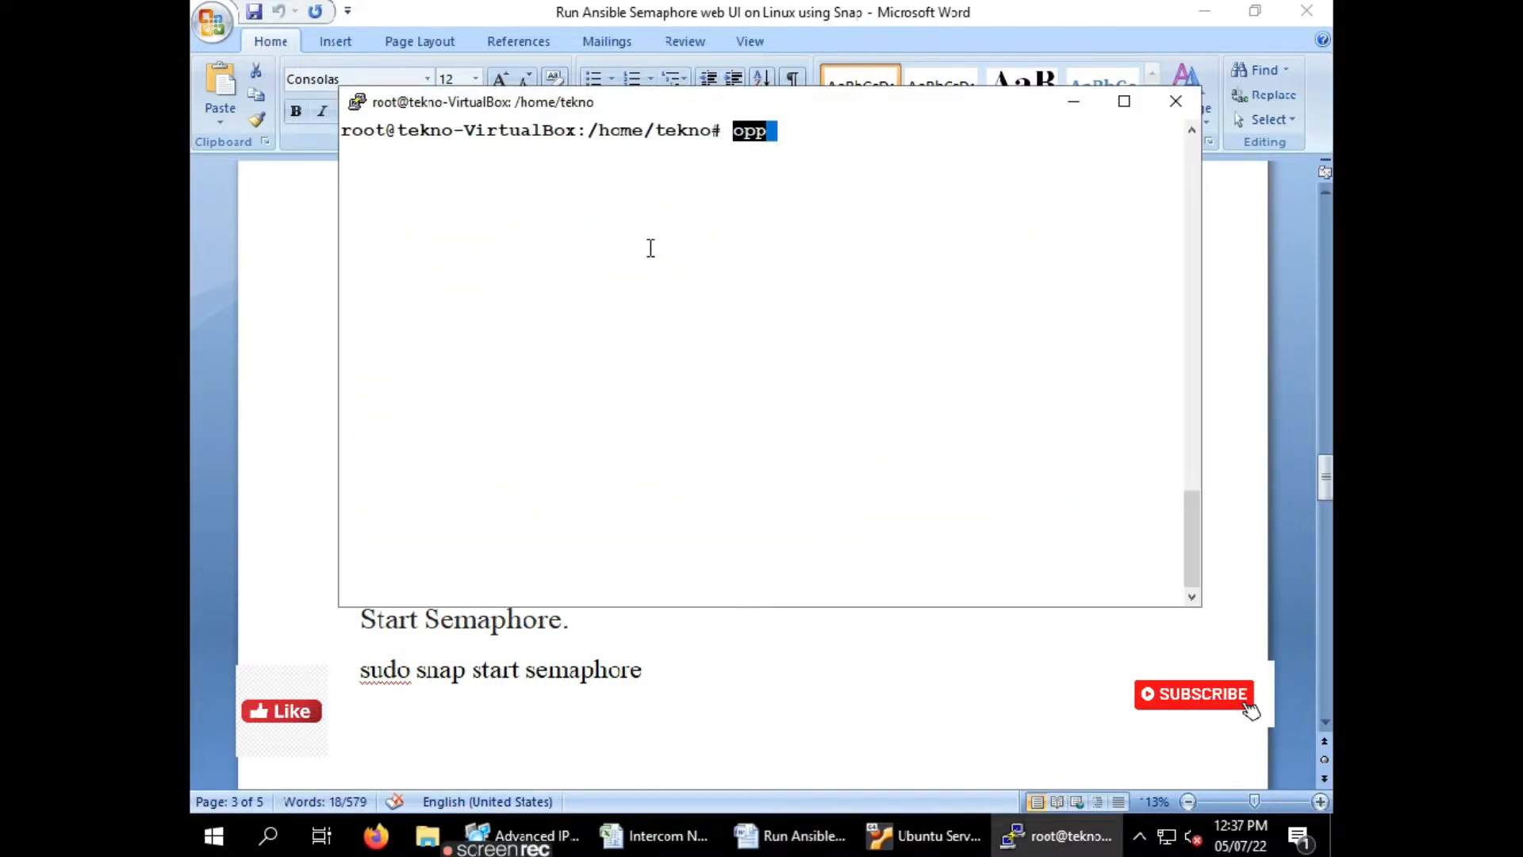
{"action": "key", "text": "ctrl+c"}
{"action": "right_click", "coordinate": [805, 228]}
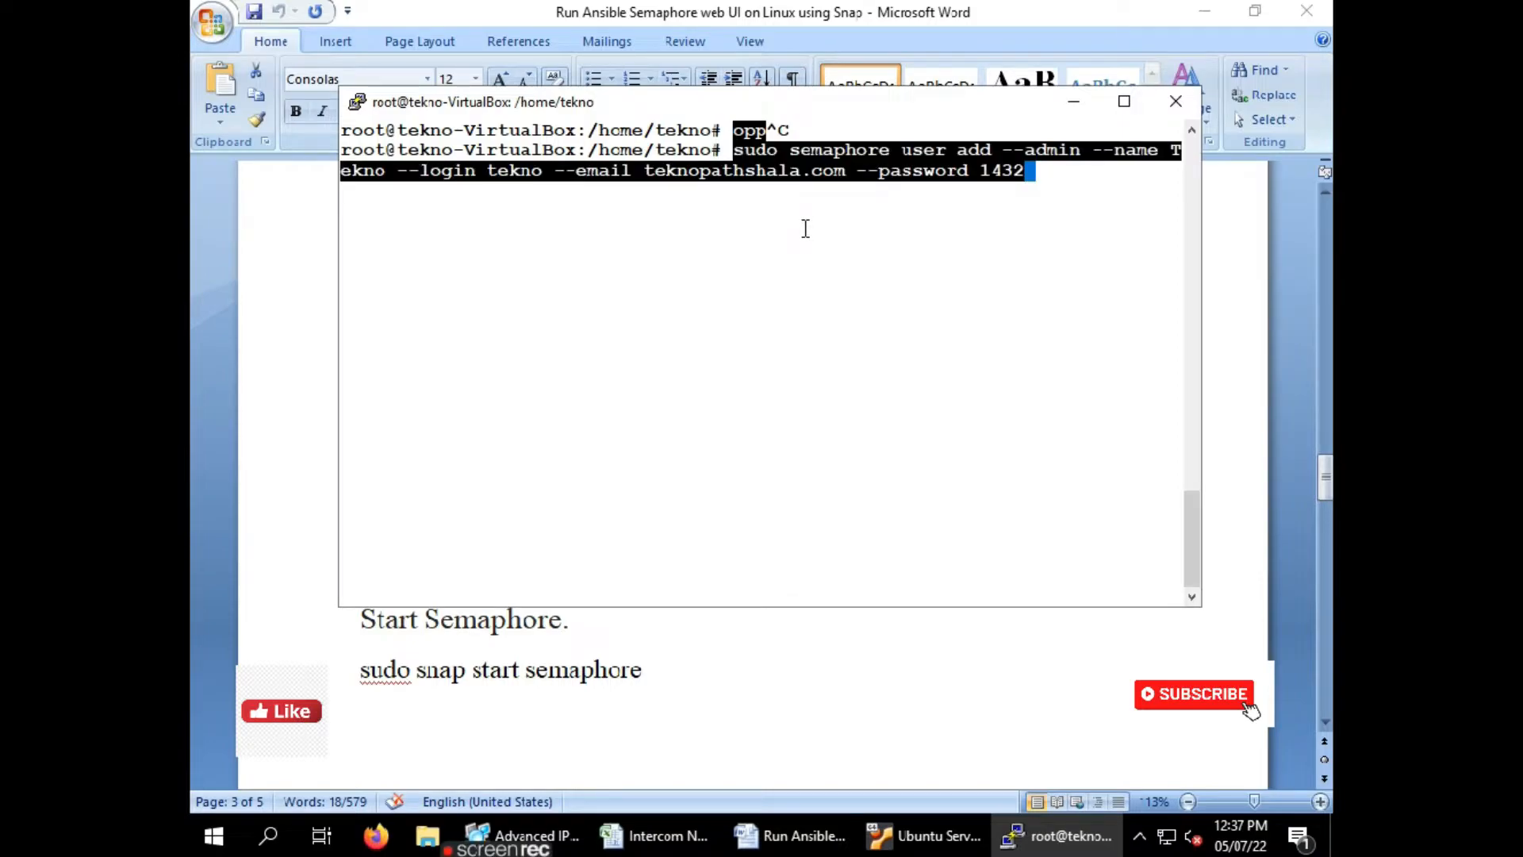
{"action": "key", "text": "Right"}
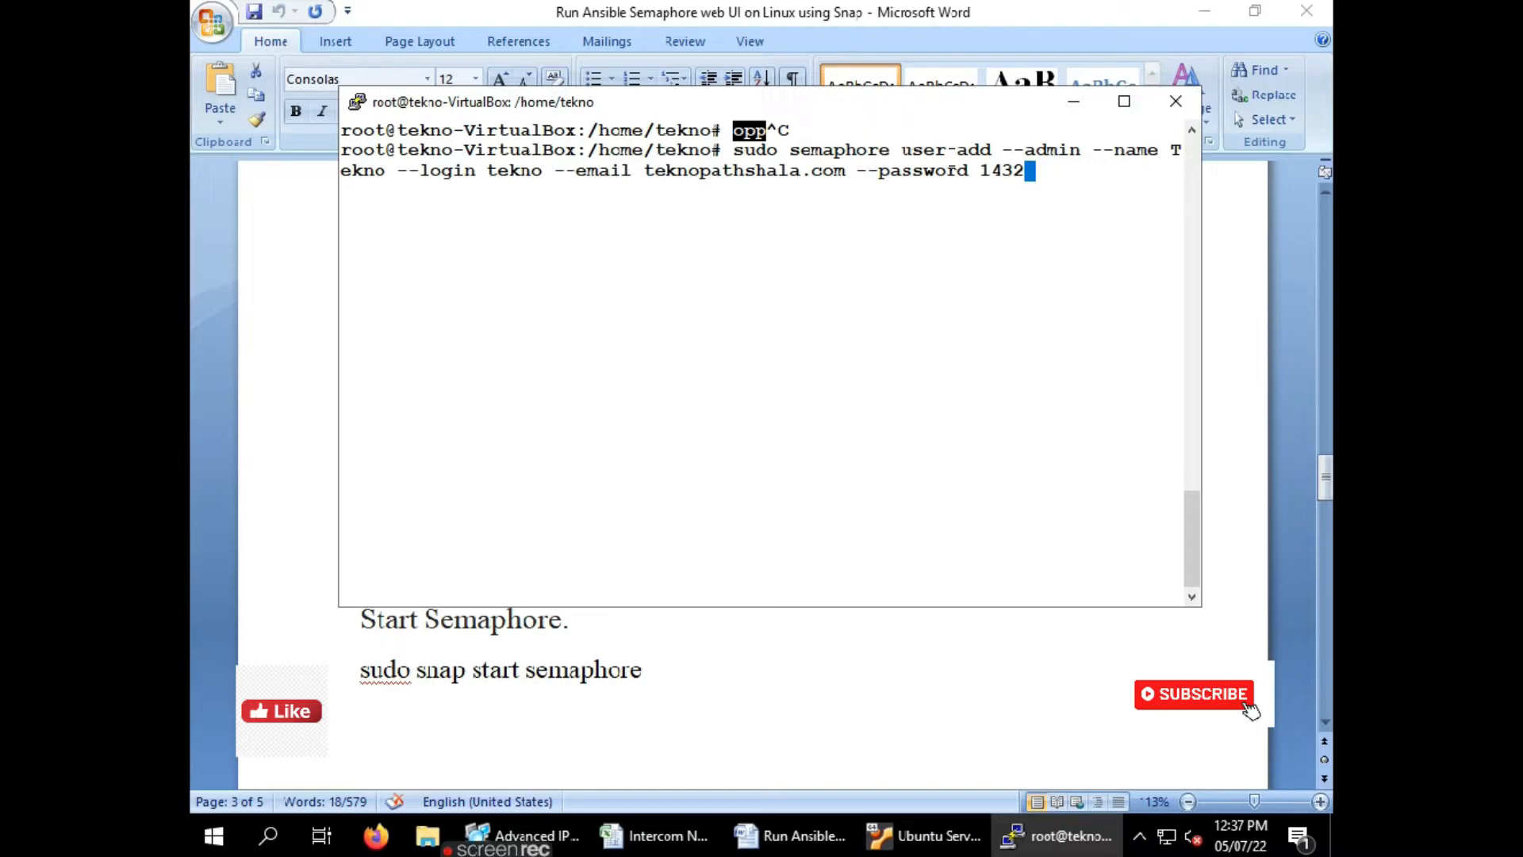
Review the command's user add, --admin and name parts, then run it to add the admin user
{"action": "left_click_drag", "start_coordinate": [1025, 150], "coordinate": [1080, 151]}
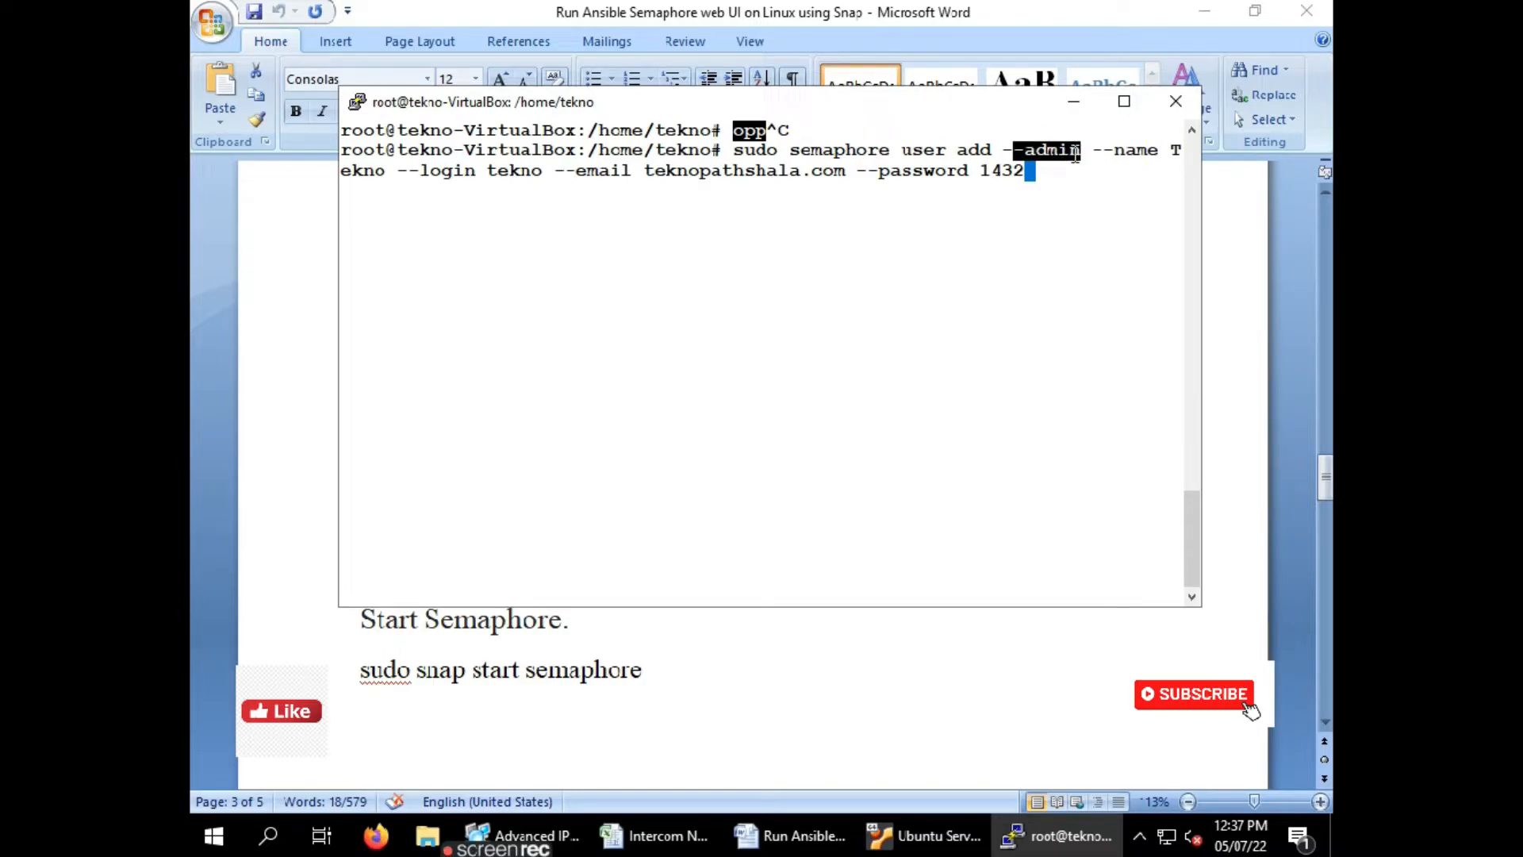
{"action": "left_click_drag", "start_coordinate": [913, 150], "coordinate": [1060, 154]}
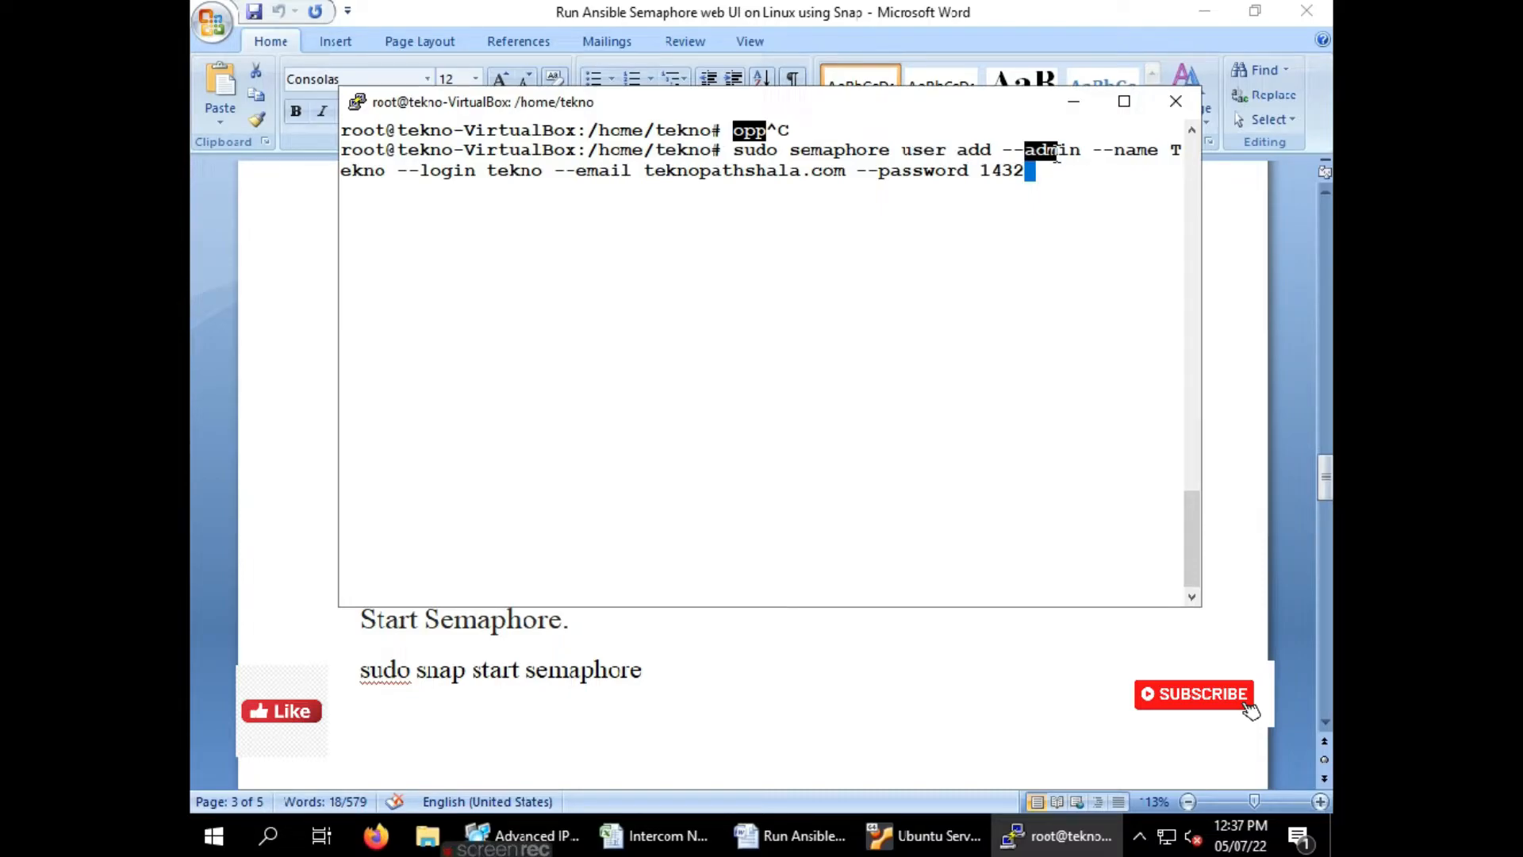
{"action": "left_click_drag", "start_coordinate": [1115, 150], "coordinate": [1170, 151]}
{"action": "left_click_drag", "start_coordinate": [352, 171], "coordinate": [384, 170]}
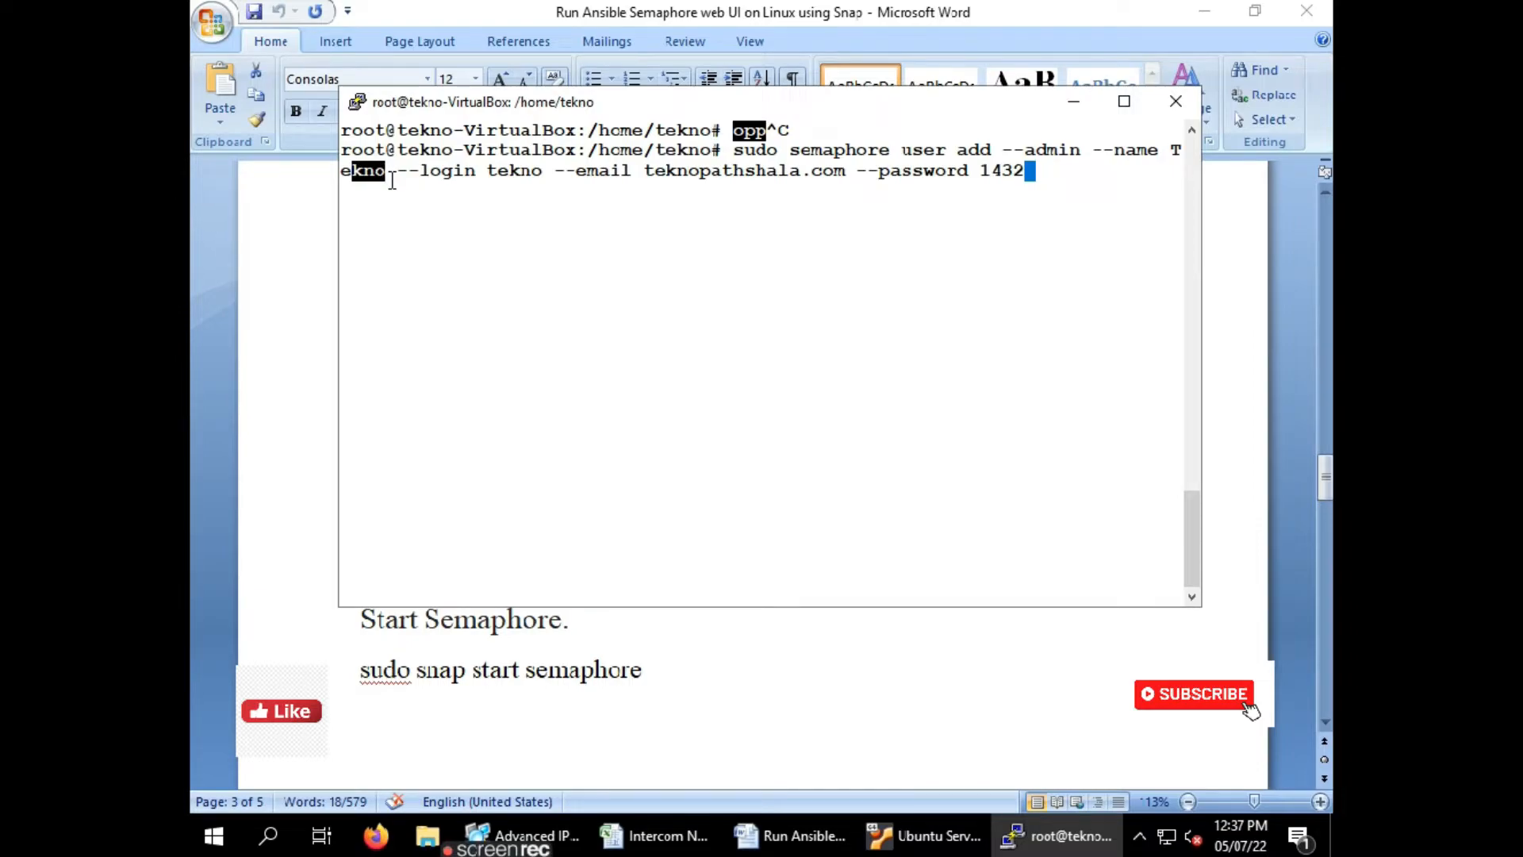
{"action": "left_click_drag", "start_coordinate": [429, 170], "coordinate": [958, 171]}
{"action": "left_click", "coordinate": [1034, 176]}
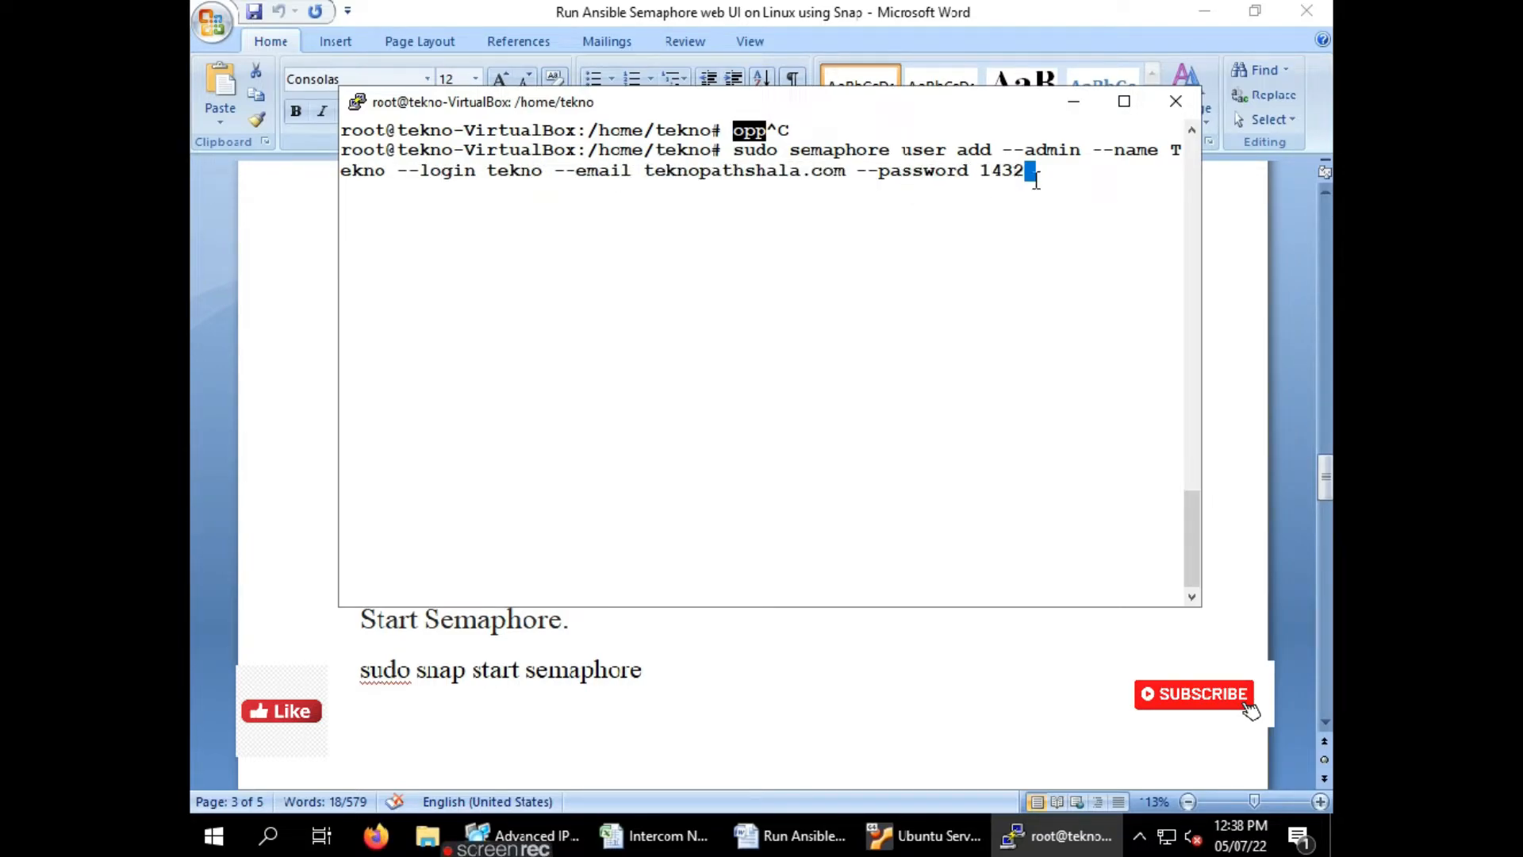
{"action": "key", "text": "Return"}
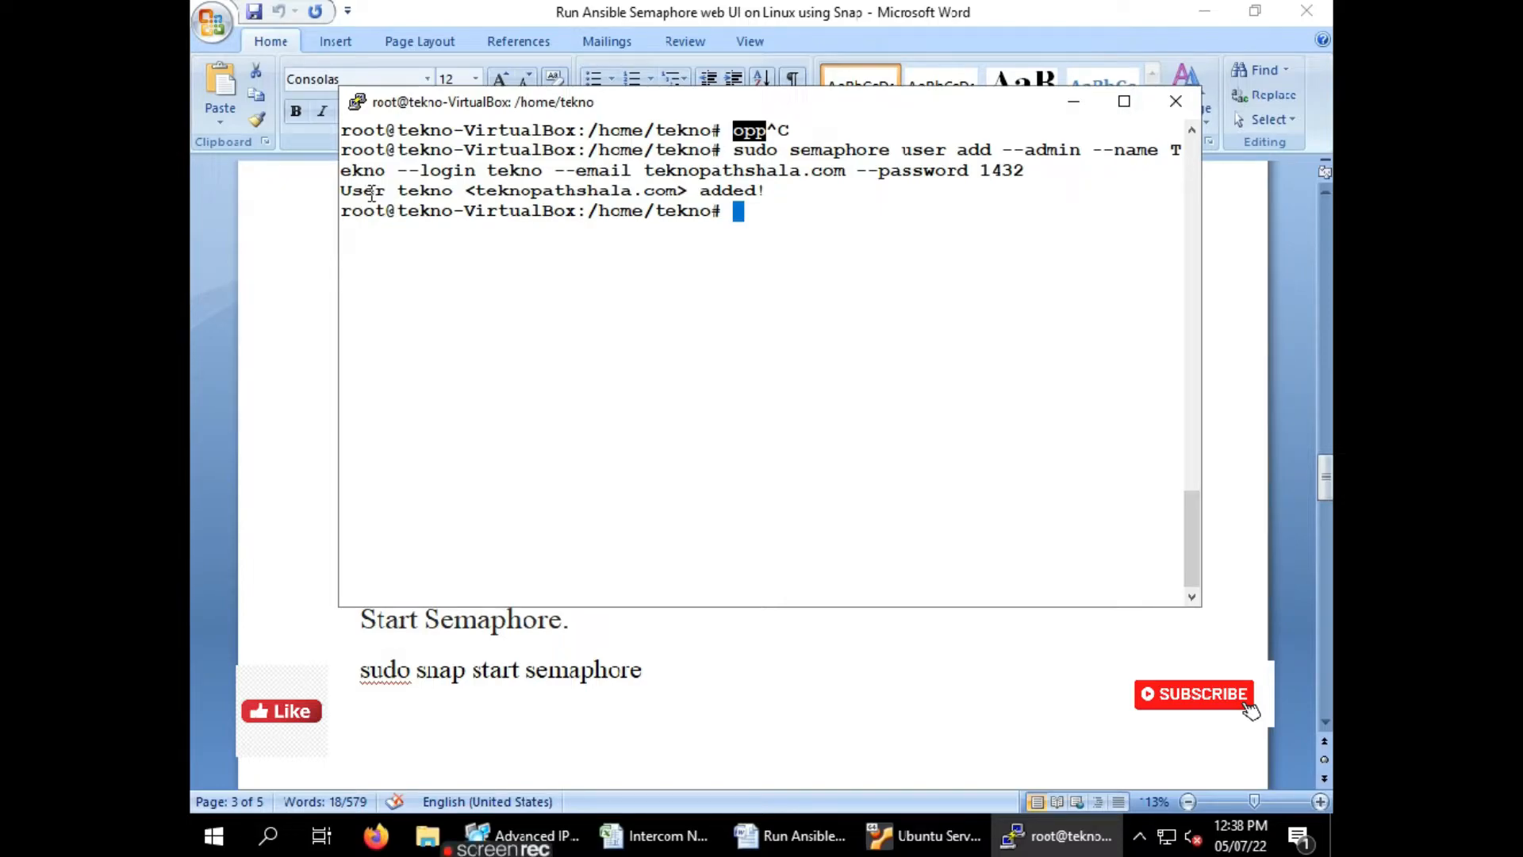
{"action": "left_click_drag", "start_coordinate": [371, 195], "coordinate": [426, 204]}
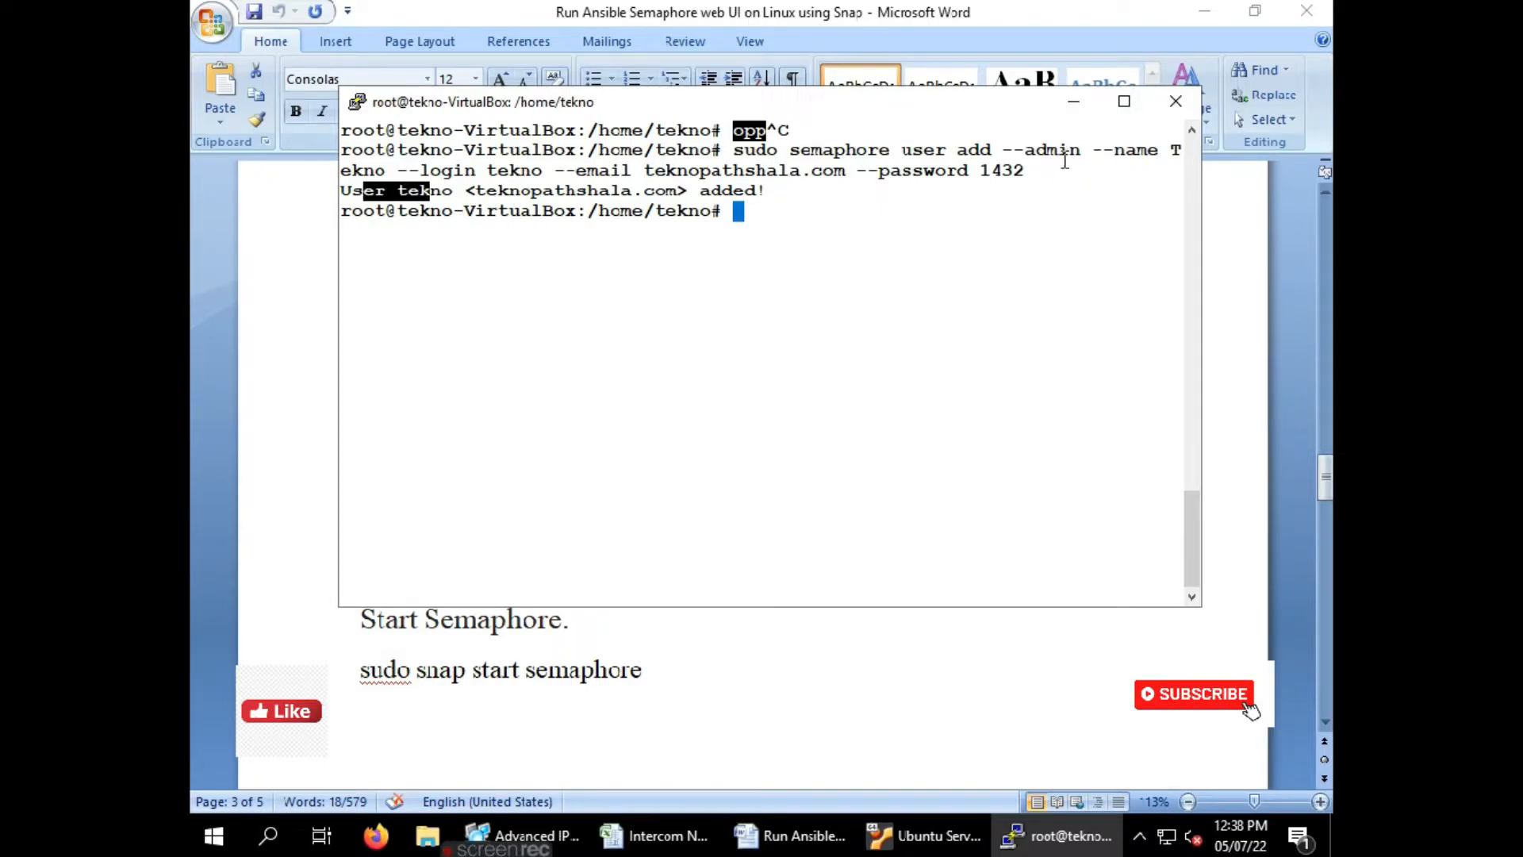
{"action": "left_click", "coordinate": [1073, 101]}
Copy 'sudo snap start semaphore' from the guide and run it in PuTTY
{"action": "scroll", "coordinate": [716, 477], "scroll_direction": "down", "scroll_amount": 3}
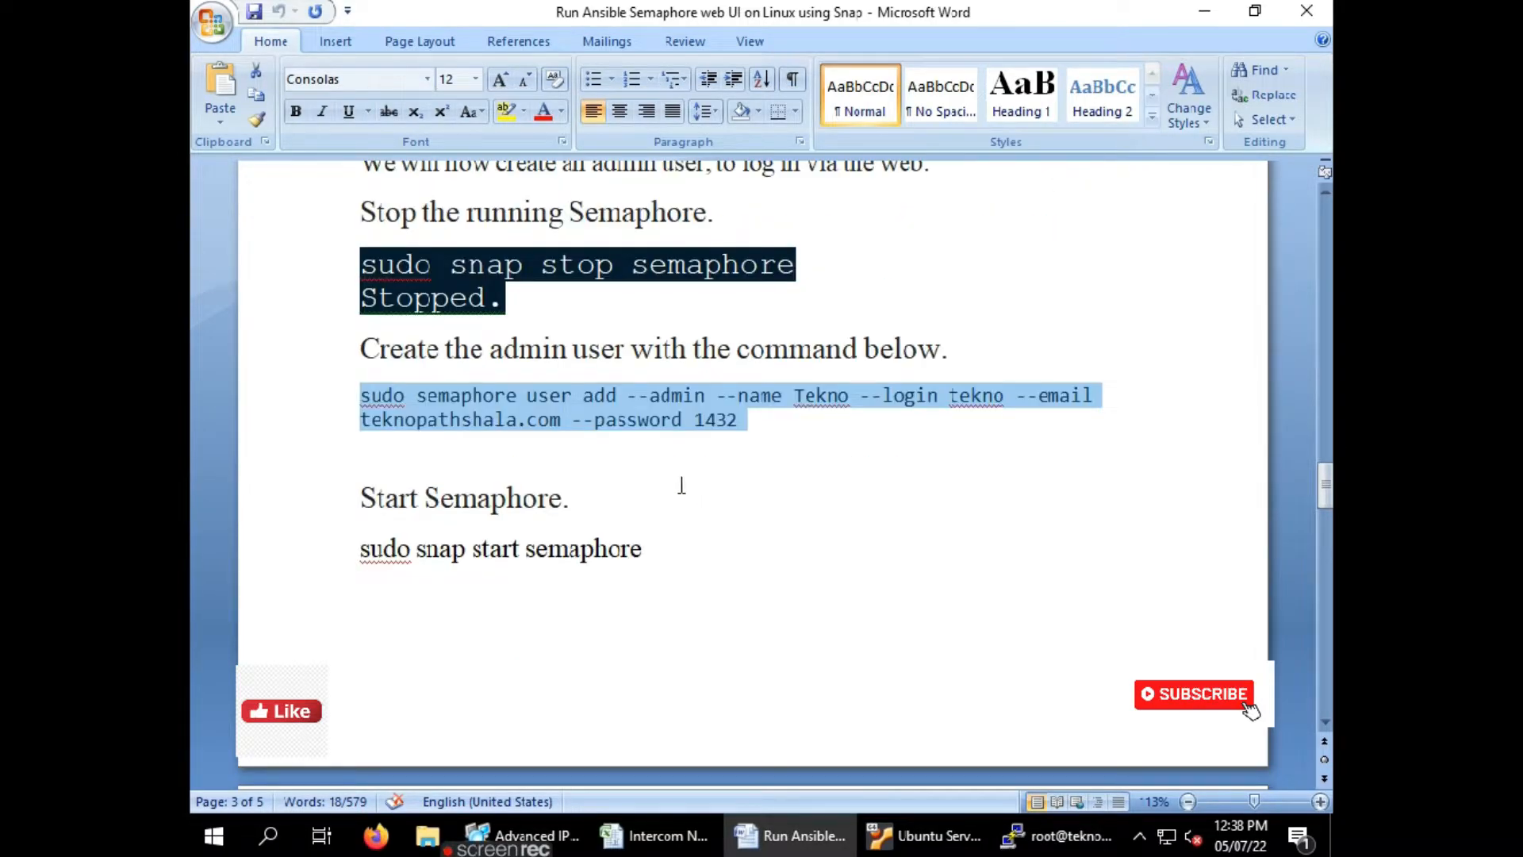
{"action": "left_click", "coordinate": [656, 438]}
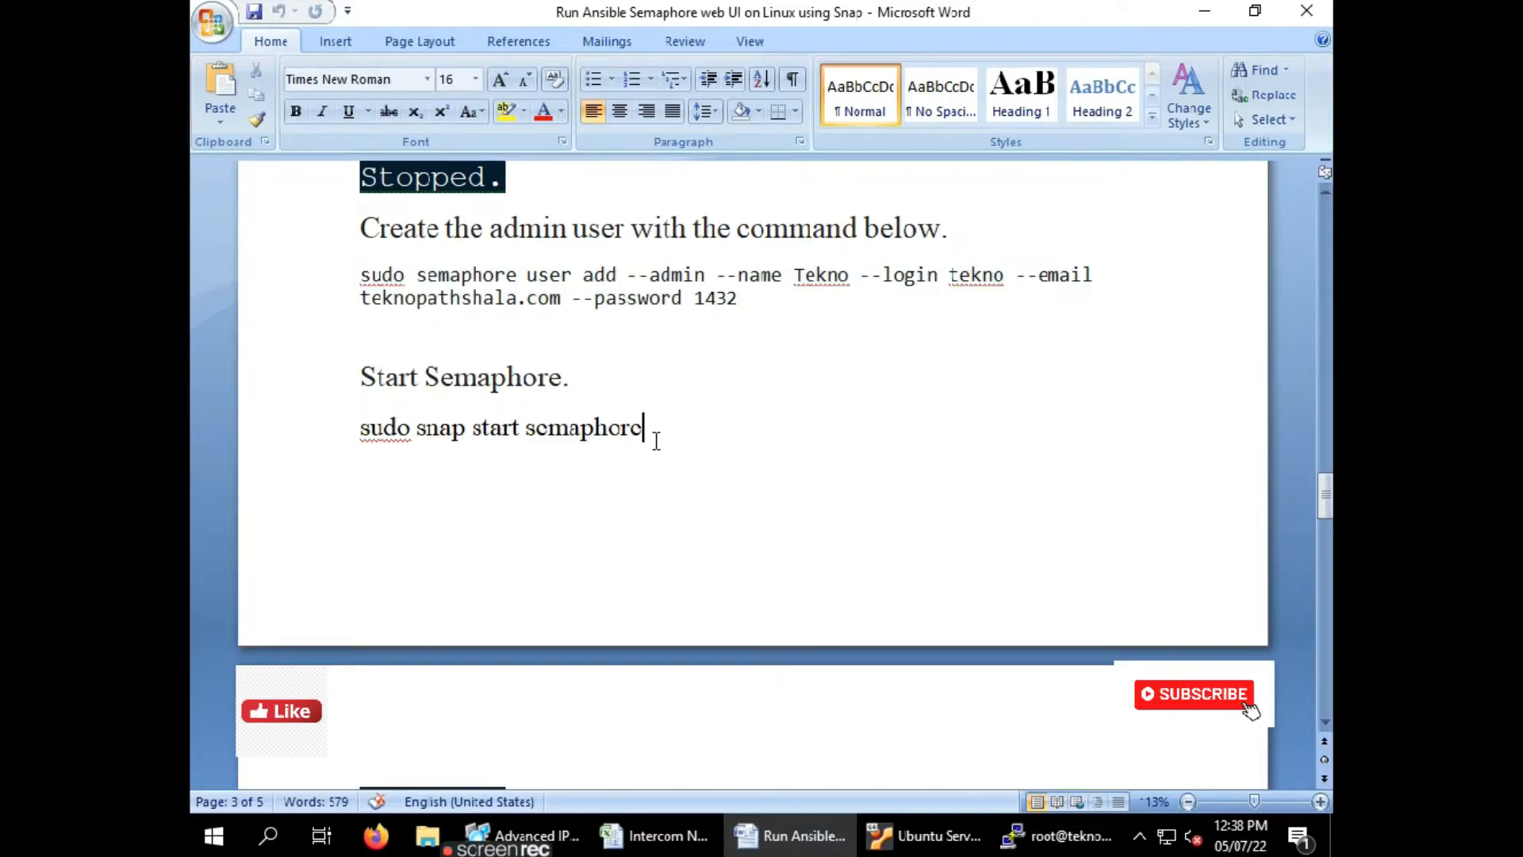
{"action": "triple_click", "coordinate": [656, 441]}
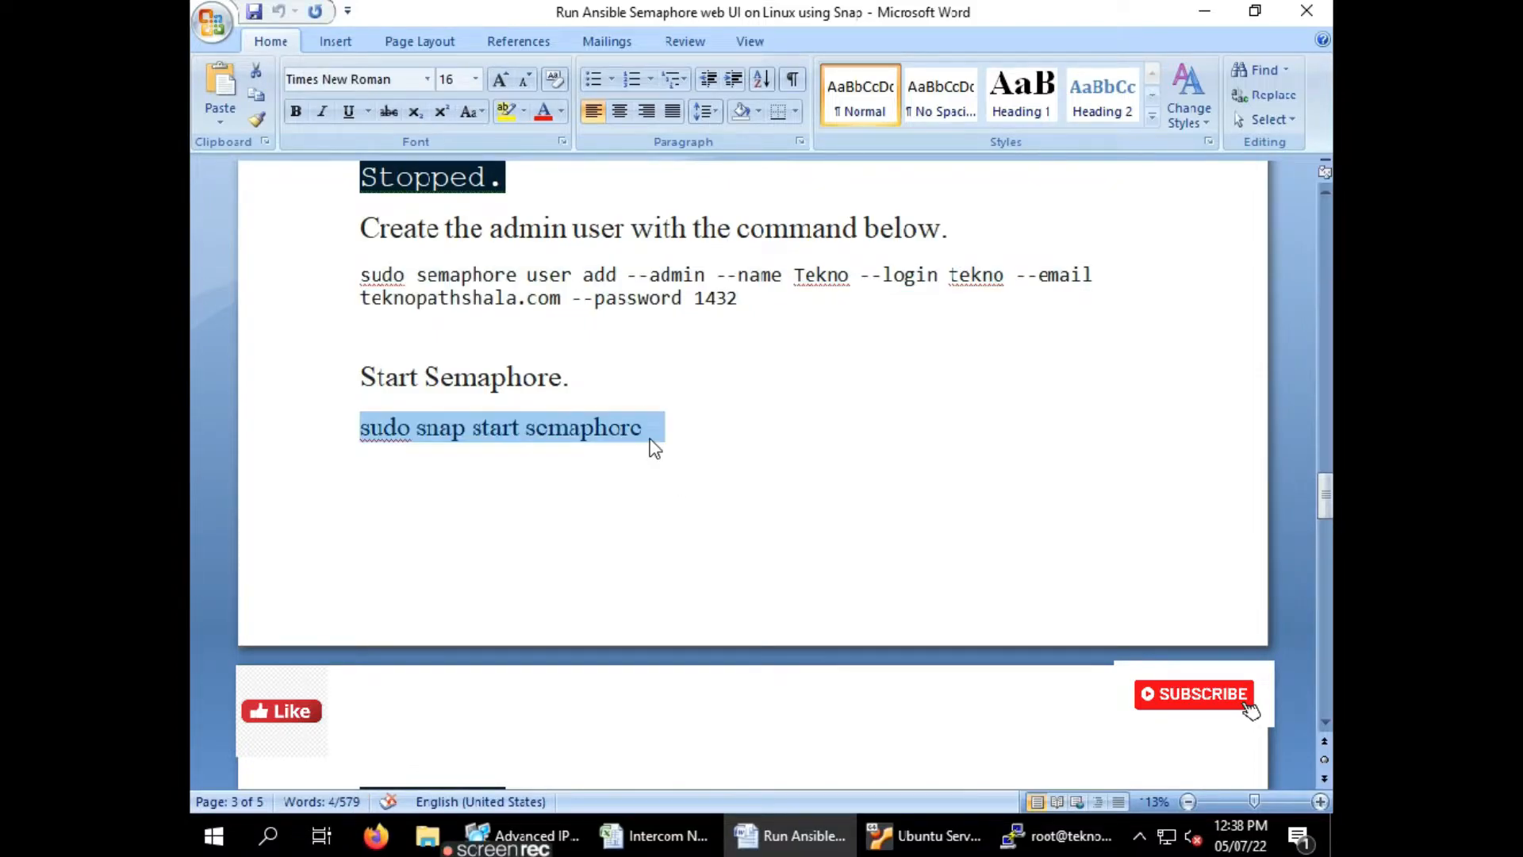
{"action": "key", "text": "ctrl+c"}
{"action": "left_click", "coordinate": [1055, 835]}
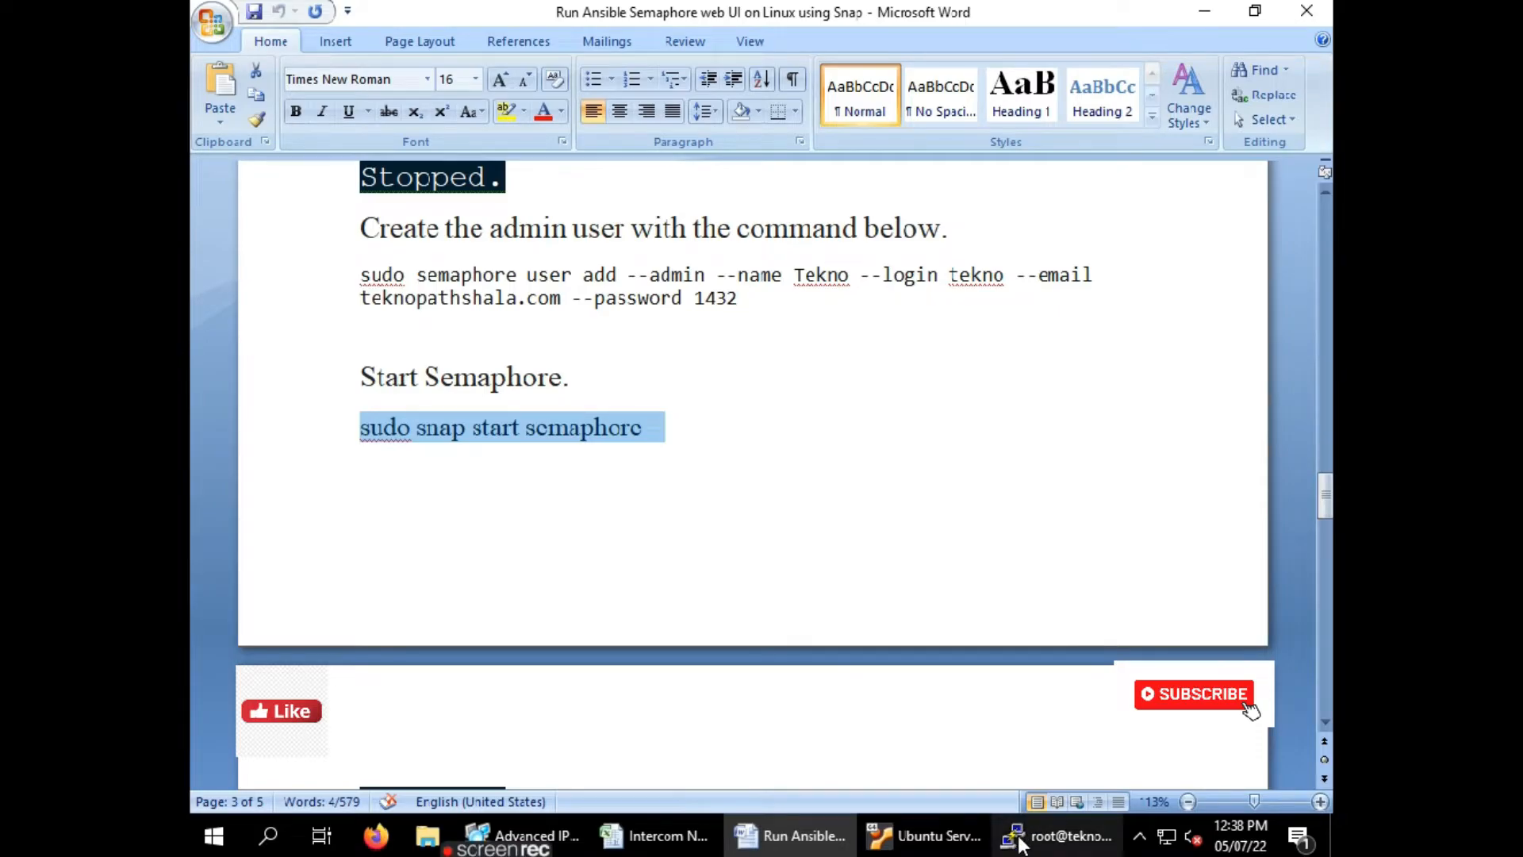
{"action": "right_click", "coordinate": [762, 366]}
{"action": "key", "text": "Return"}
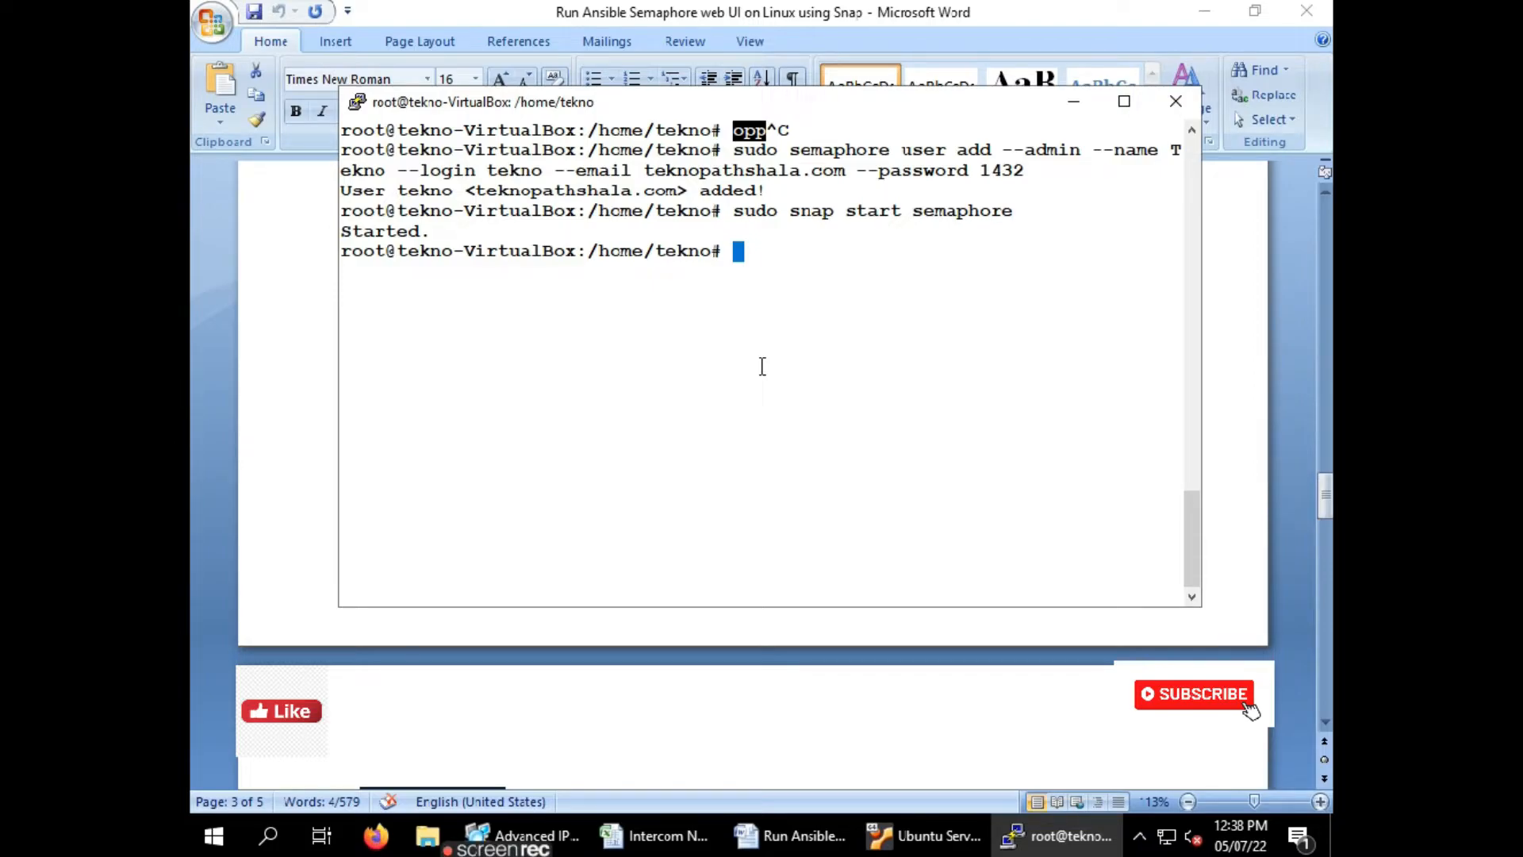
Run 'sudo snap start semaphore' again until the terminal reports Started
{"action": "key", "text": "alt+Tab"}
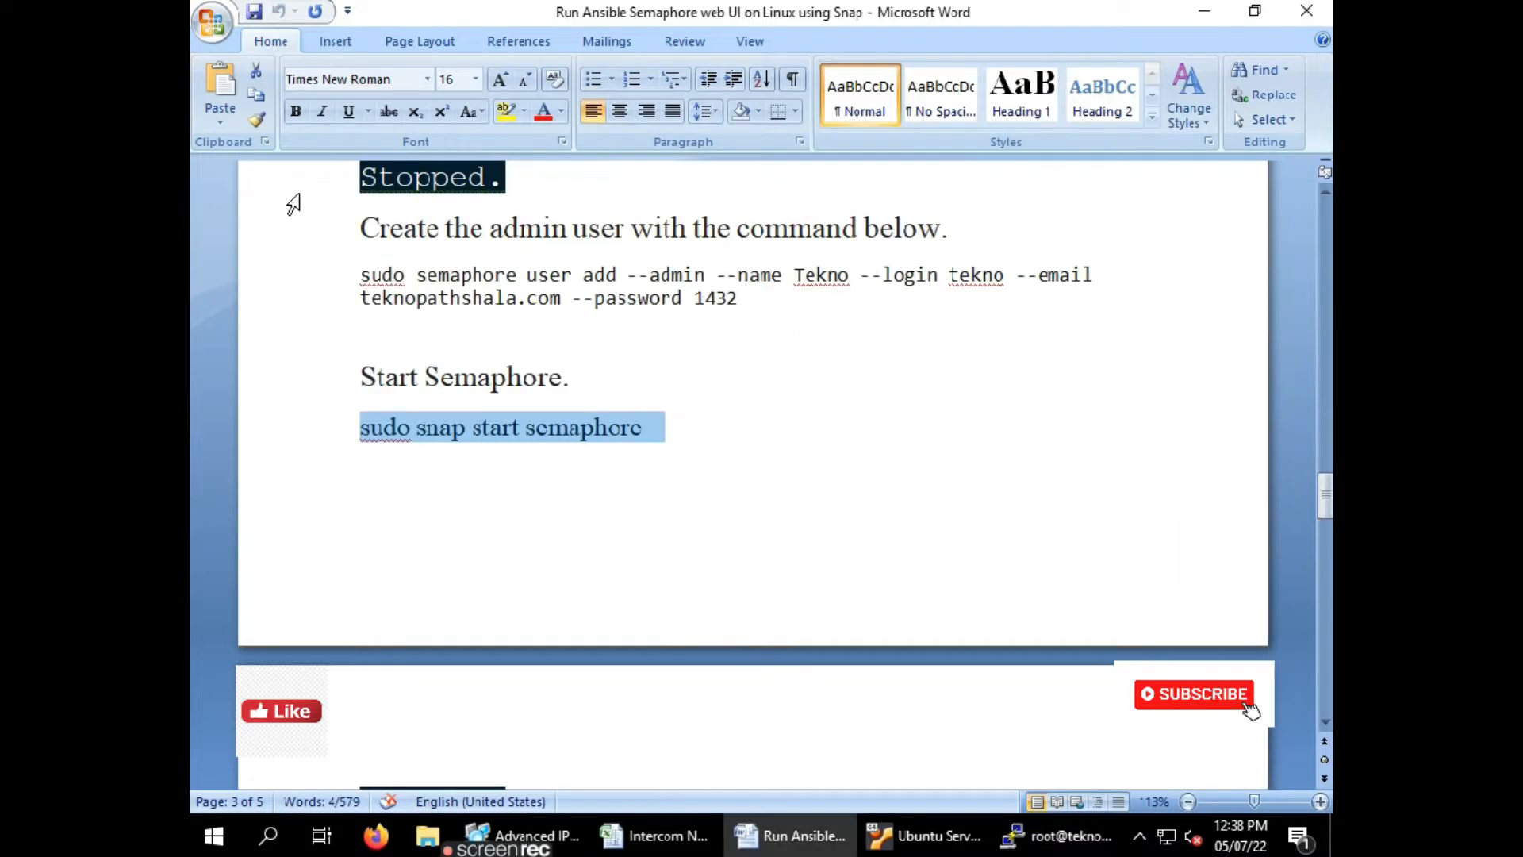
{"action": "scroll", "coordinate": [578, 387], "scroll_direction": "down", "scroll_amount": 2}
{"action": "scroll", "coordinate": [578, 388], "scroll_direction": "down", "scroll_amount": 3}
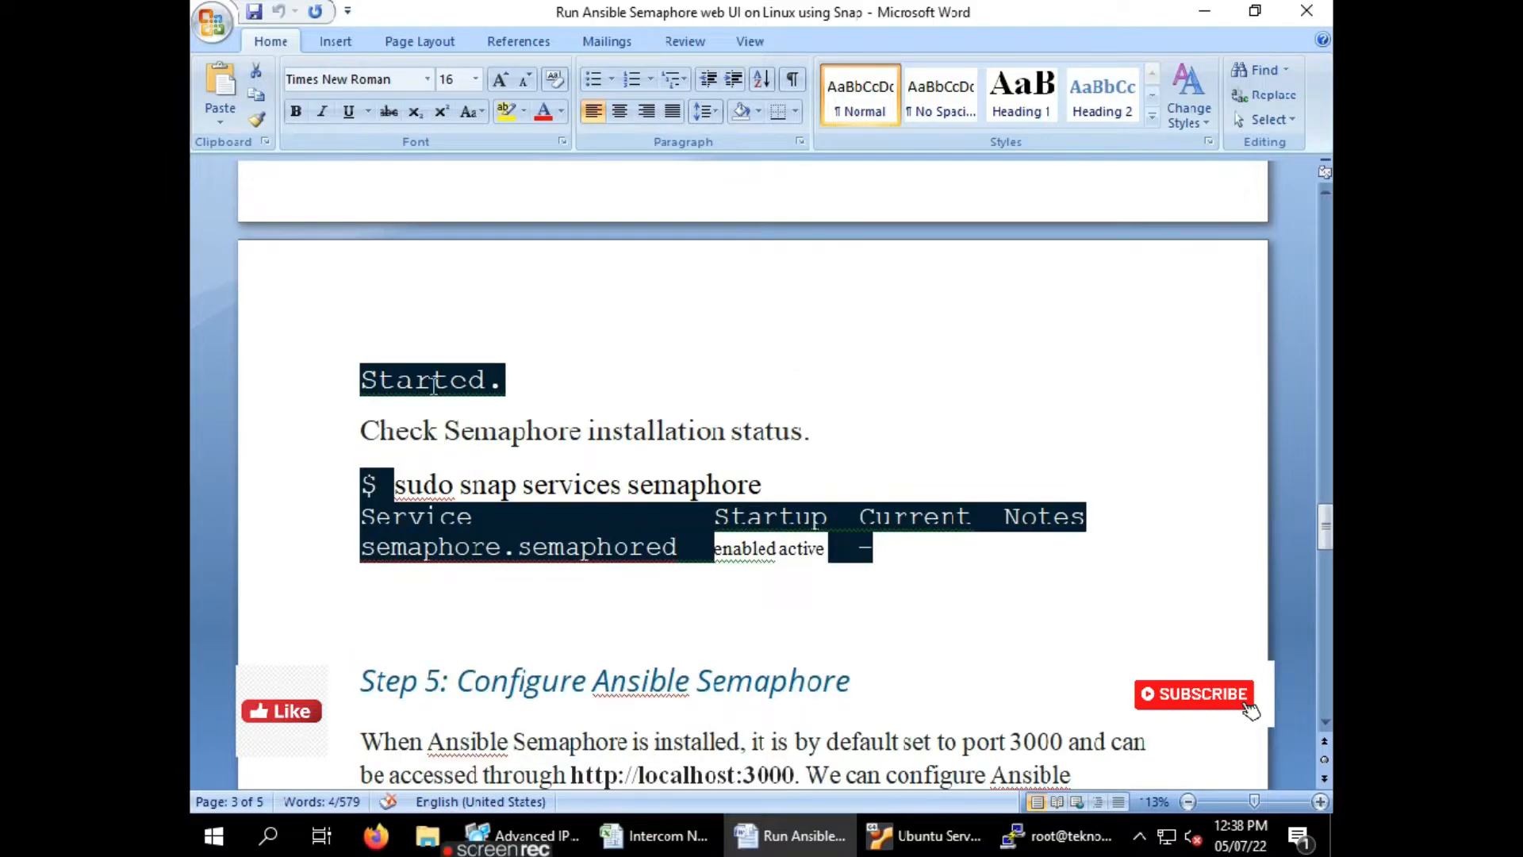
{"action": "left_click", "coordinate": [1023, 832]}
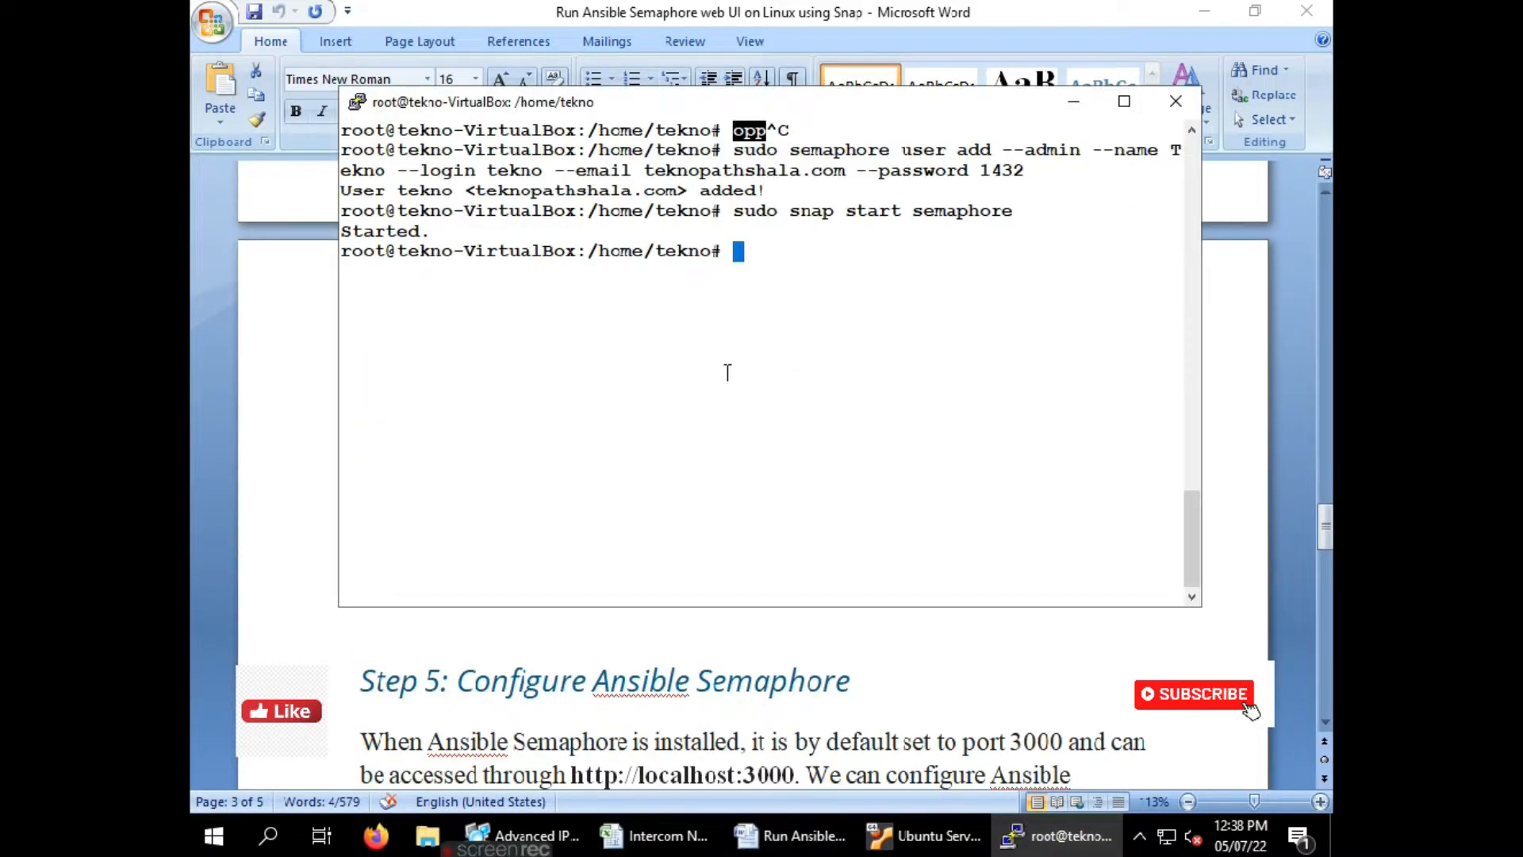
{"action": "right_click", "coordinate": [746, 330]}
{"action": "key", "text": "Return"}
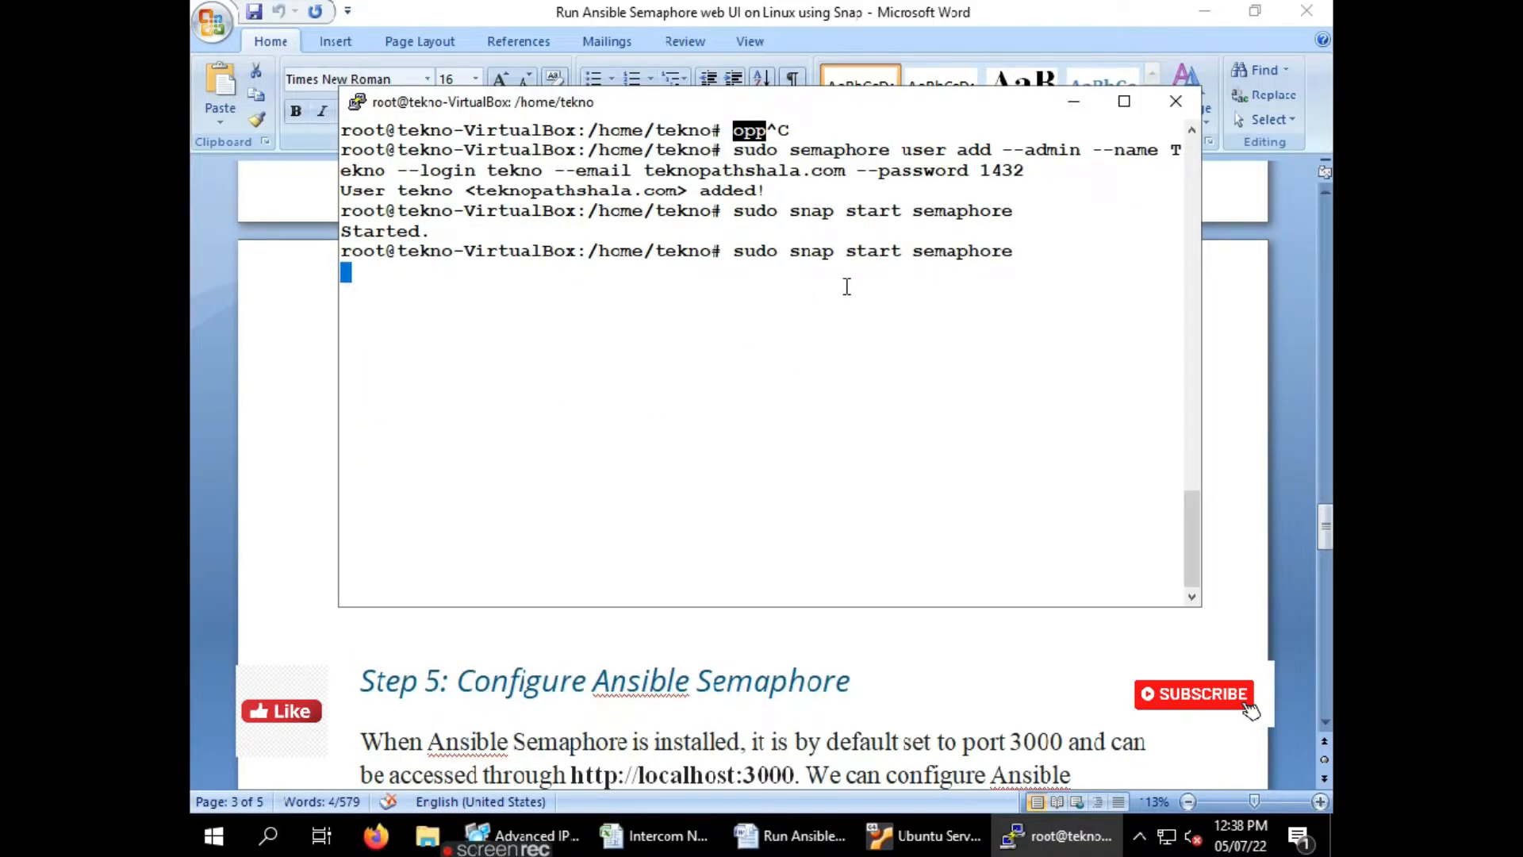
{"action": "double_click", "coordinate": [383, 271]}
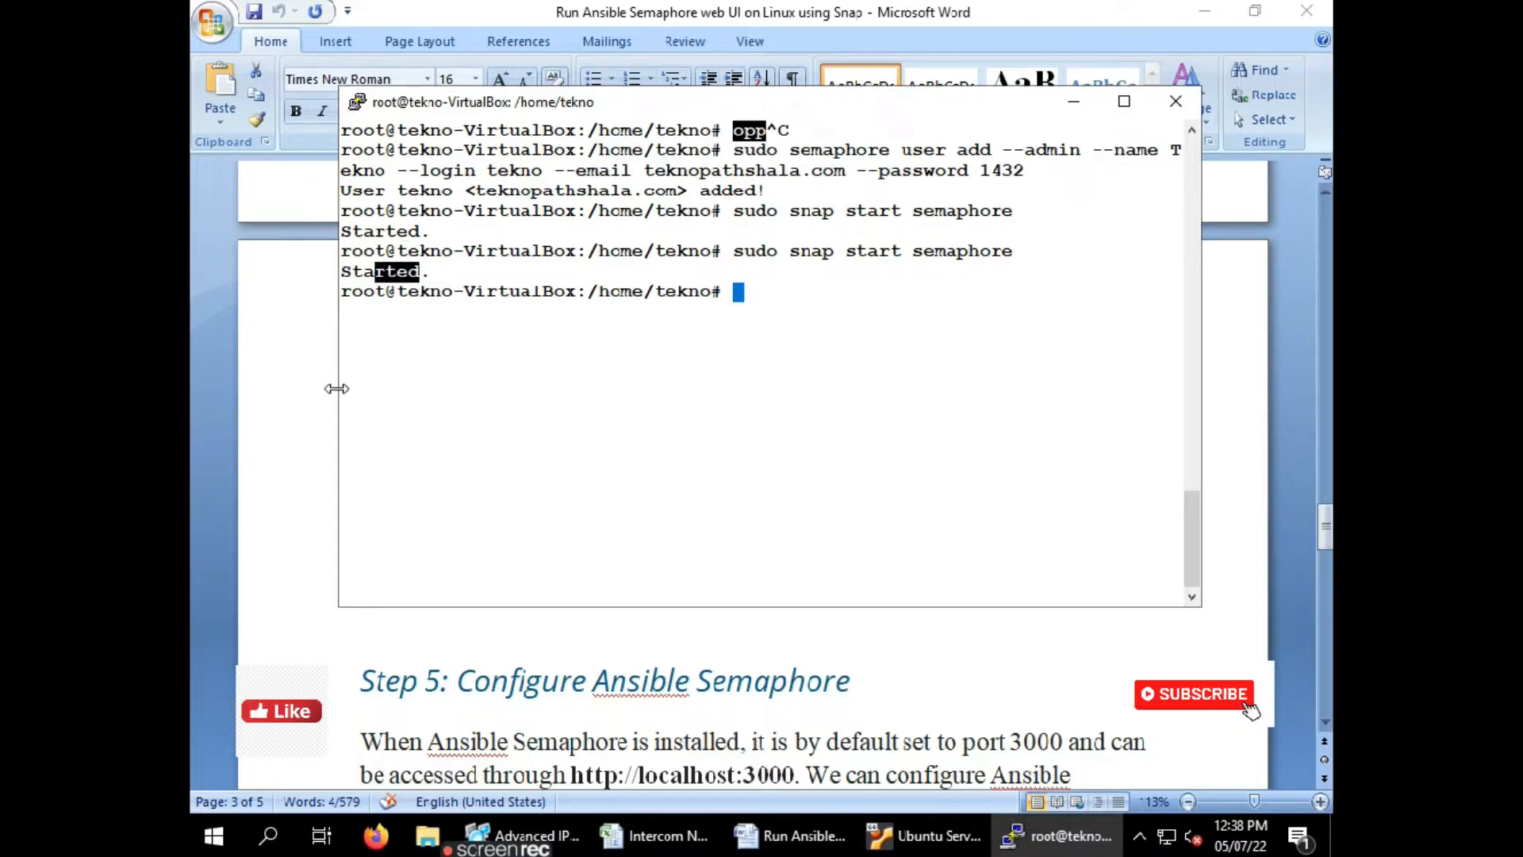
{"action": "left_click", "coordinate": [336, 388]}
{"action": "scroll", "coordinate": [508, 500], "scroll_direction": "down", "scroll_amount": 3}
Check Semaphore's snap service status in PuTTY, showing it enabled and active
{"action": "scroll", "coordinate": [508, 498], "scroll_direction": "up", "scroll_amount": 2}
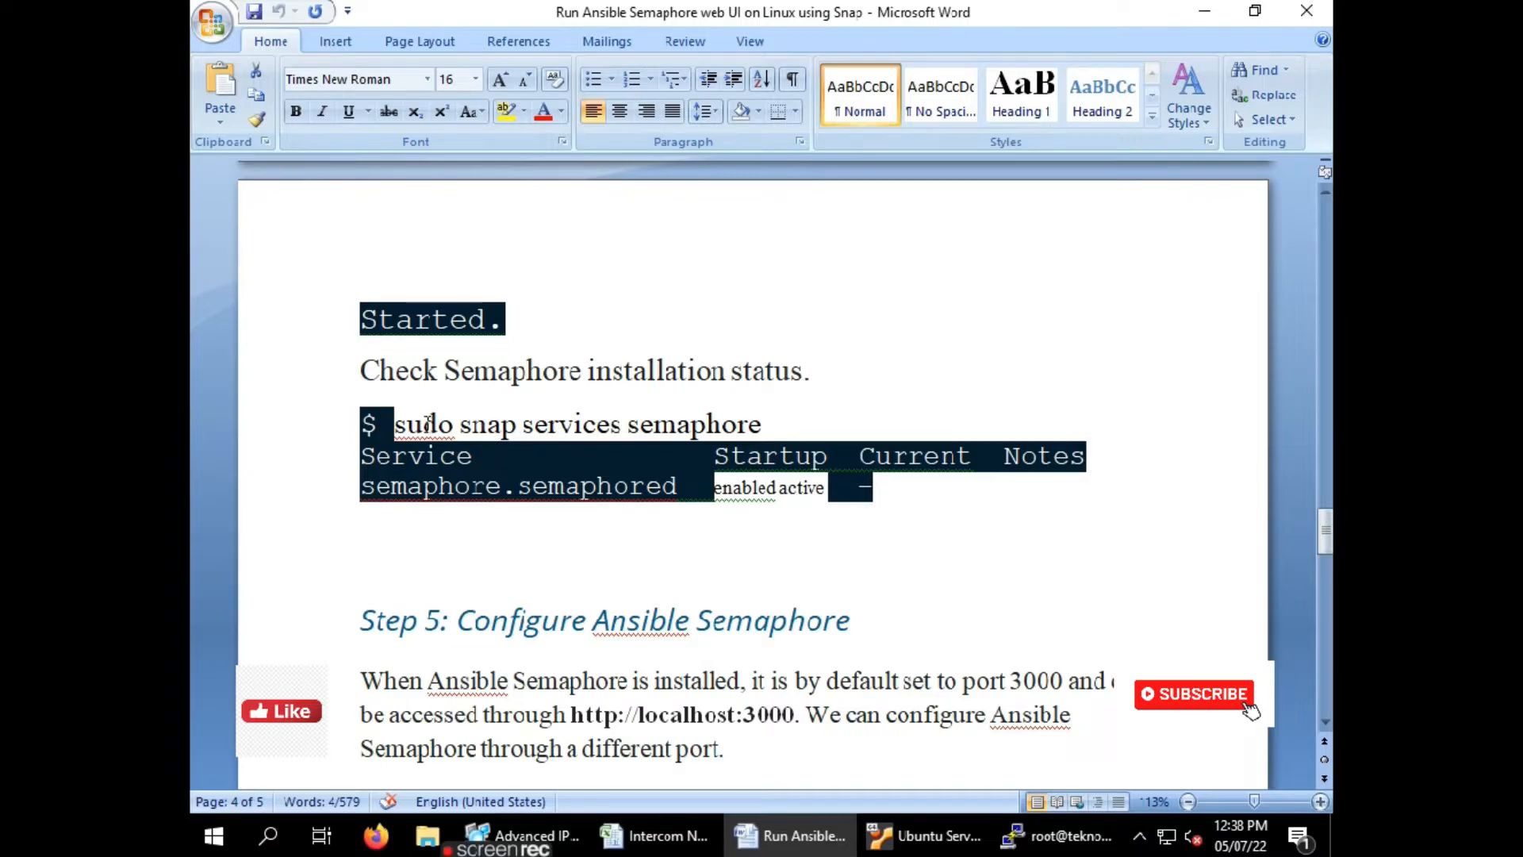
{"action": "left_click", "coordinate": [397, 417]}
{"action": "key", "text": "shift+End"}
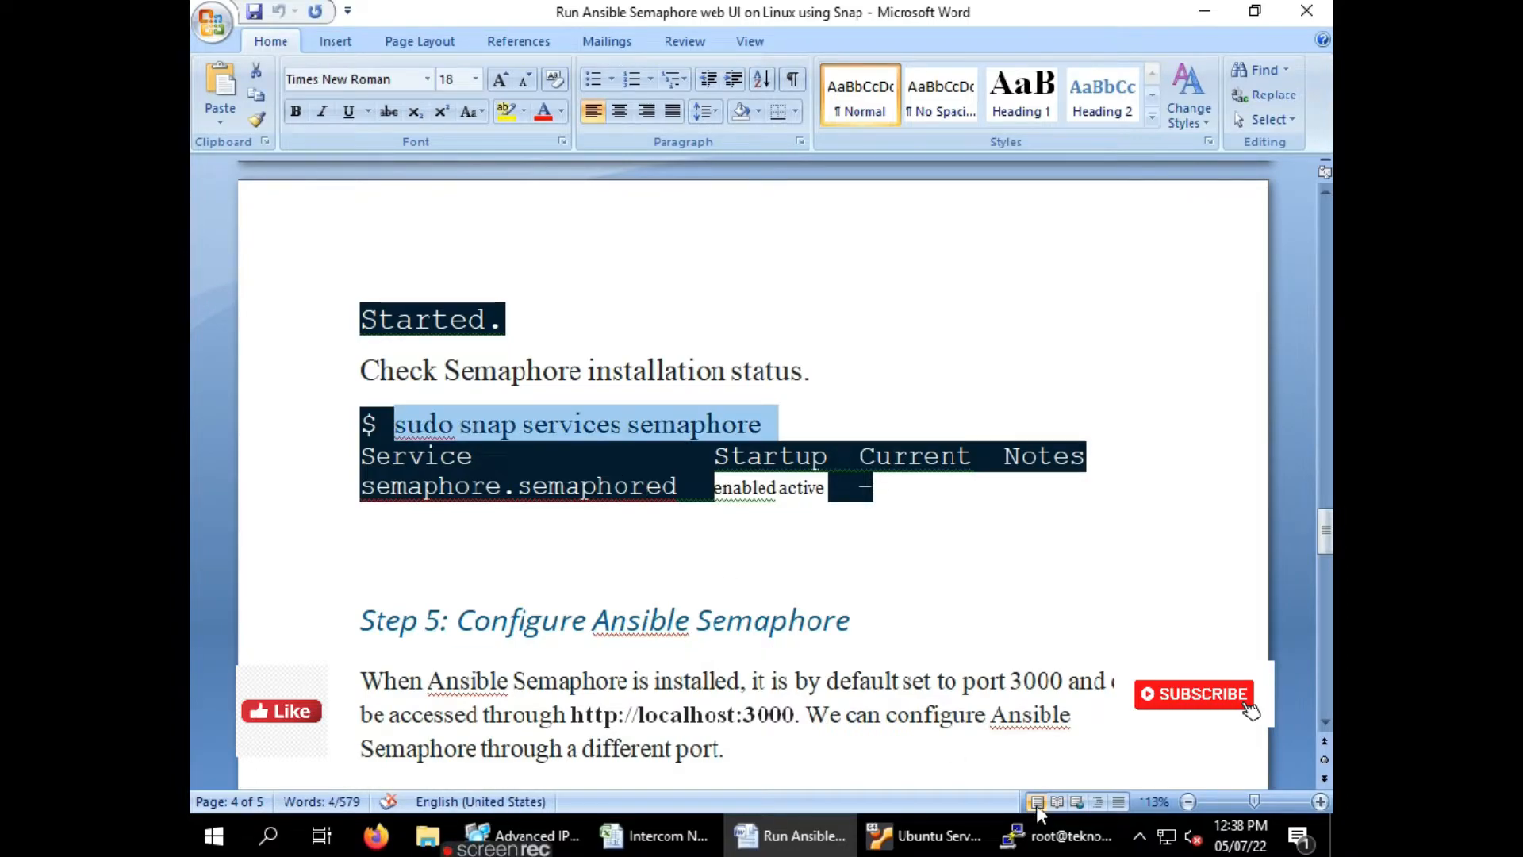
{"action": "left_click", "coordinate": [1042, 842]}
{"action": "key", "text": "ctrl+l"}
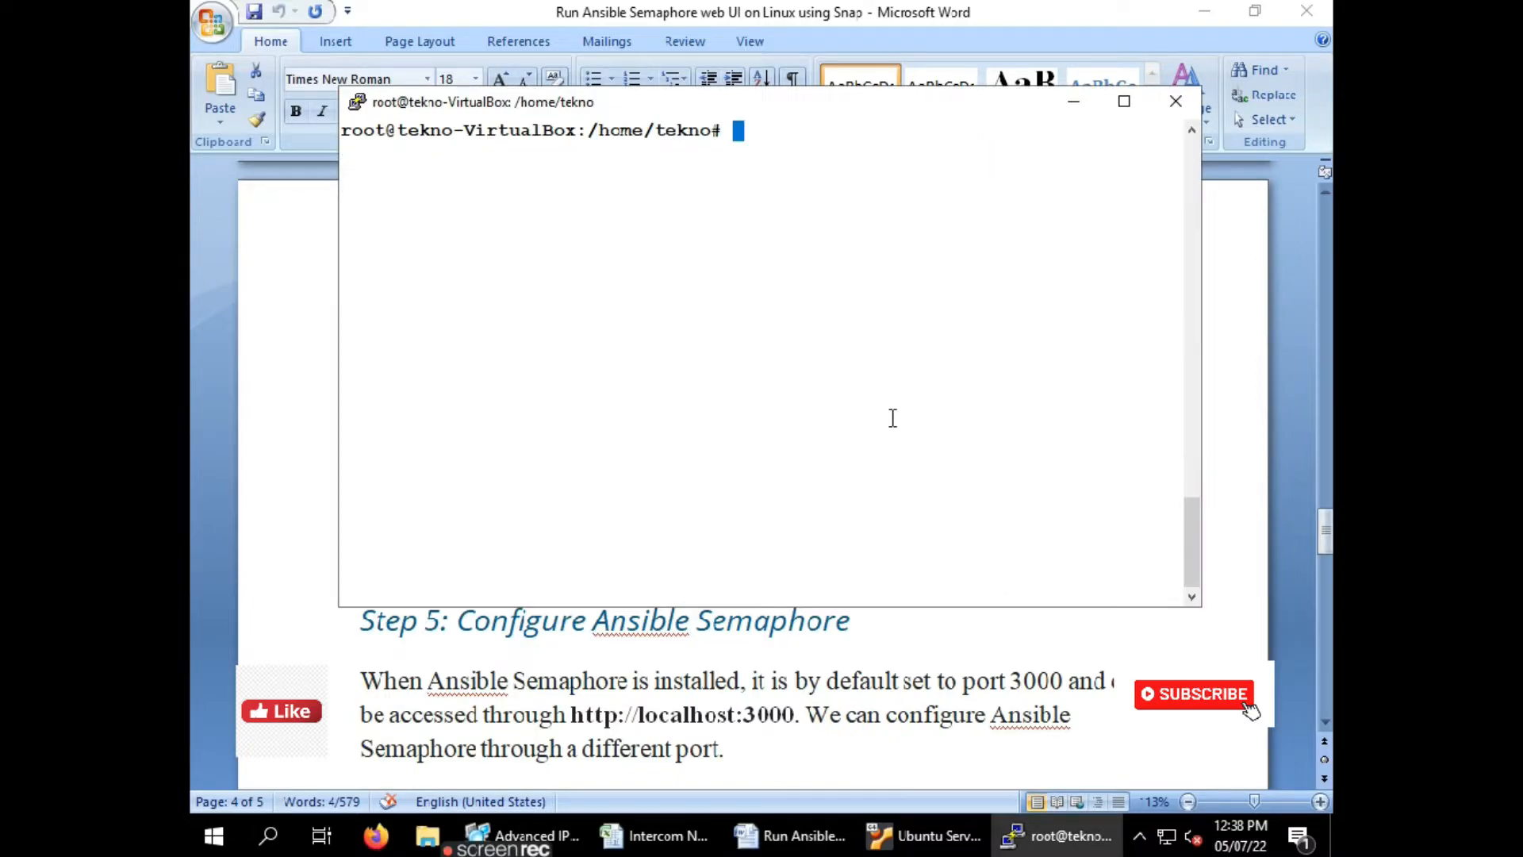
{"action": "right_click", "coordinate": [840, 301]}
{"action": "key", "text": "Return"}
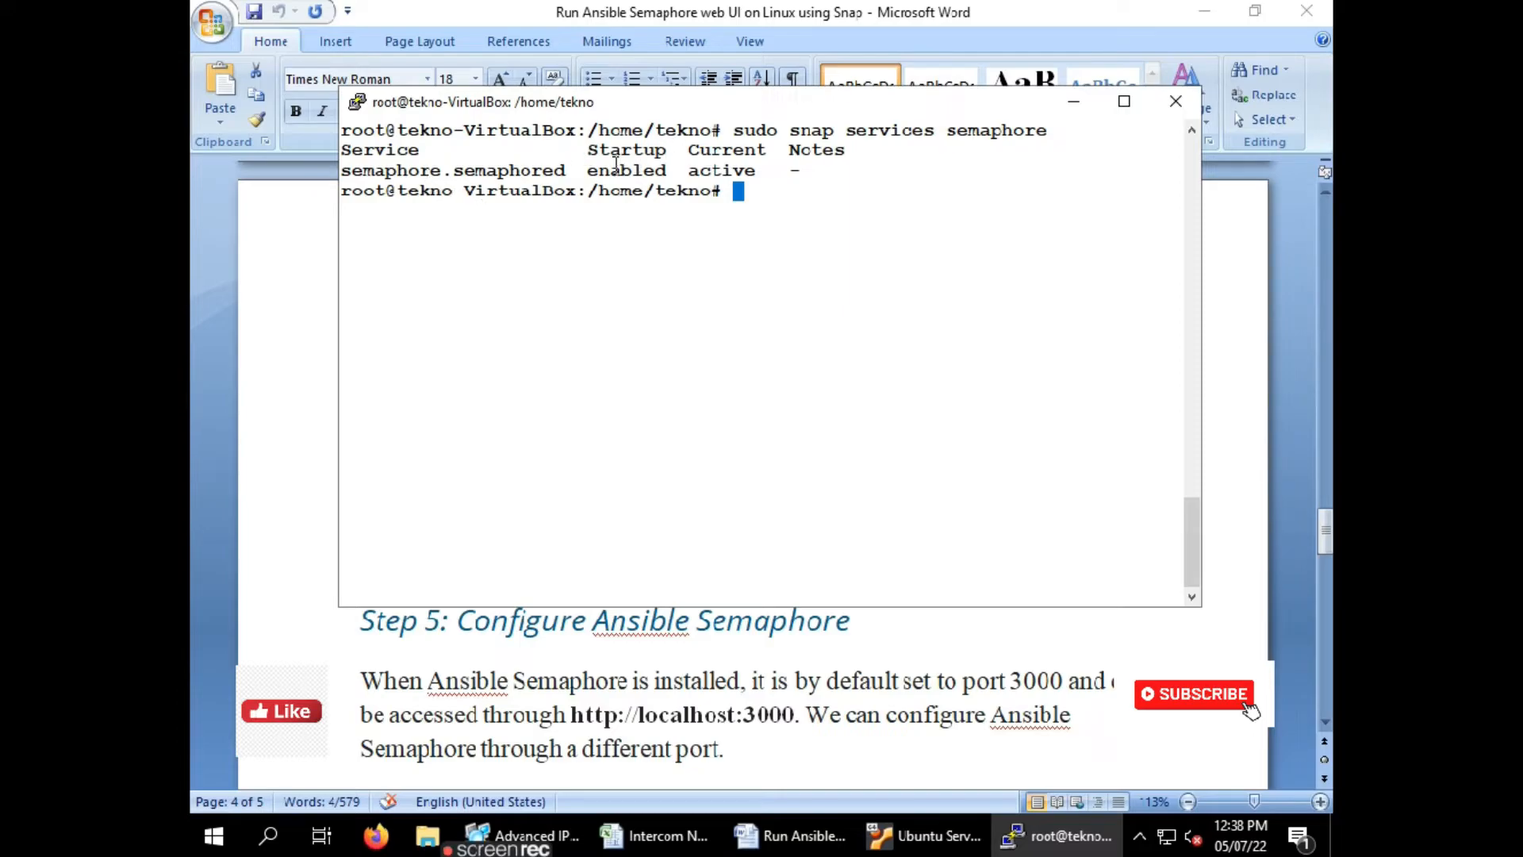
Run 'sudo snap get semaphore' to list its default configuration keys
{"action": "left_click", "coordinate": [281, 449]}
{"action": "scroll", "coordinate": [619, 448], "scroll_direction": "down", "scroll_amount": 1}
{"action": "scroll", "coordinate": [581, 426], "scroll_direction": "down", "scroll_amount": 4}
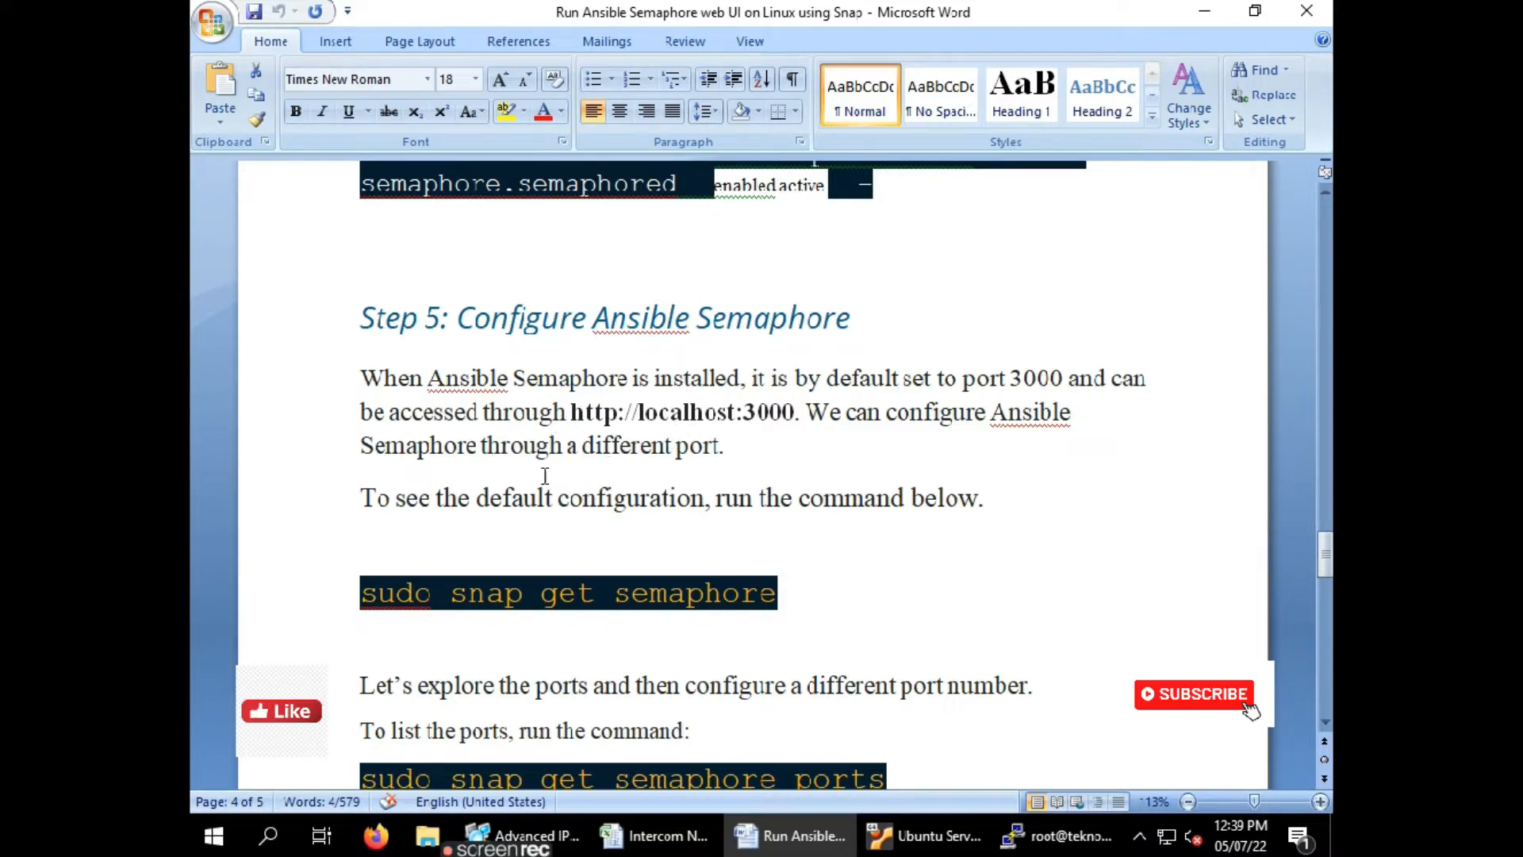
{"action": "left_click", "coordinate": [788, 595]}
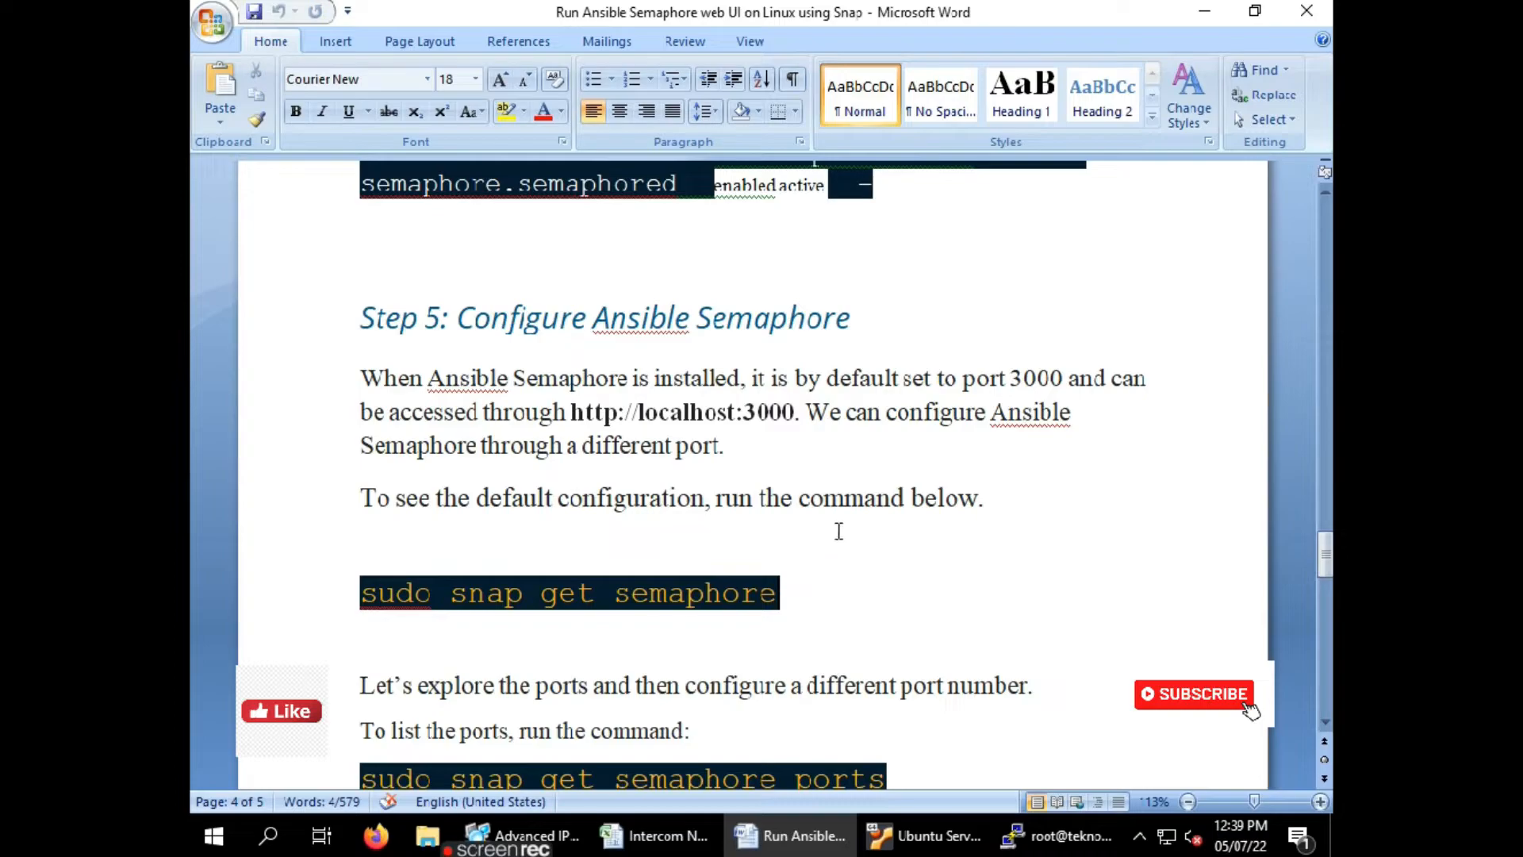
{"action": "key", "text": "shift+Home"}
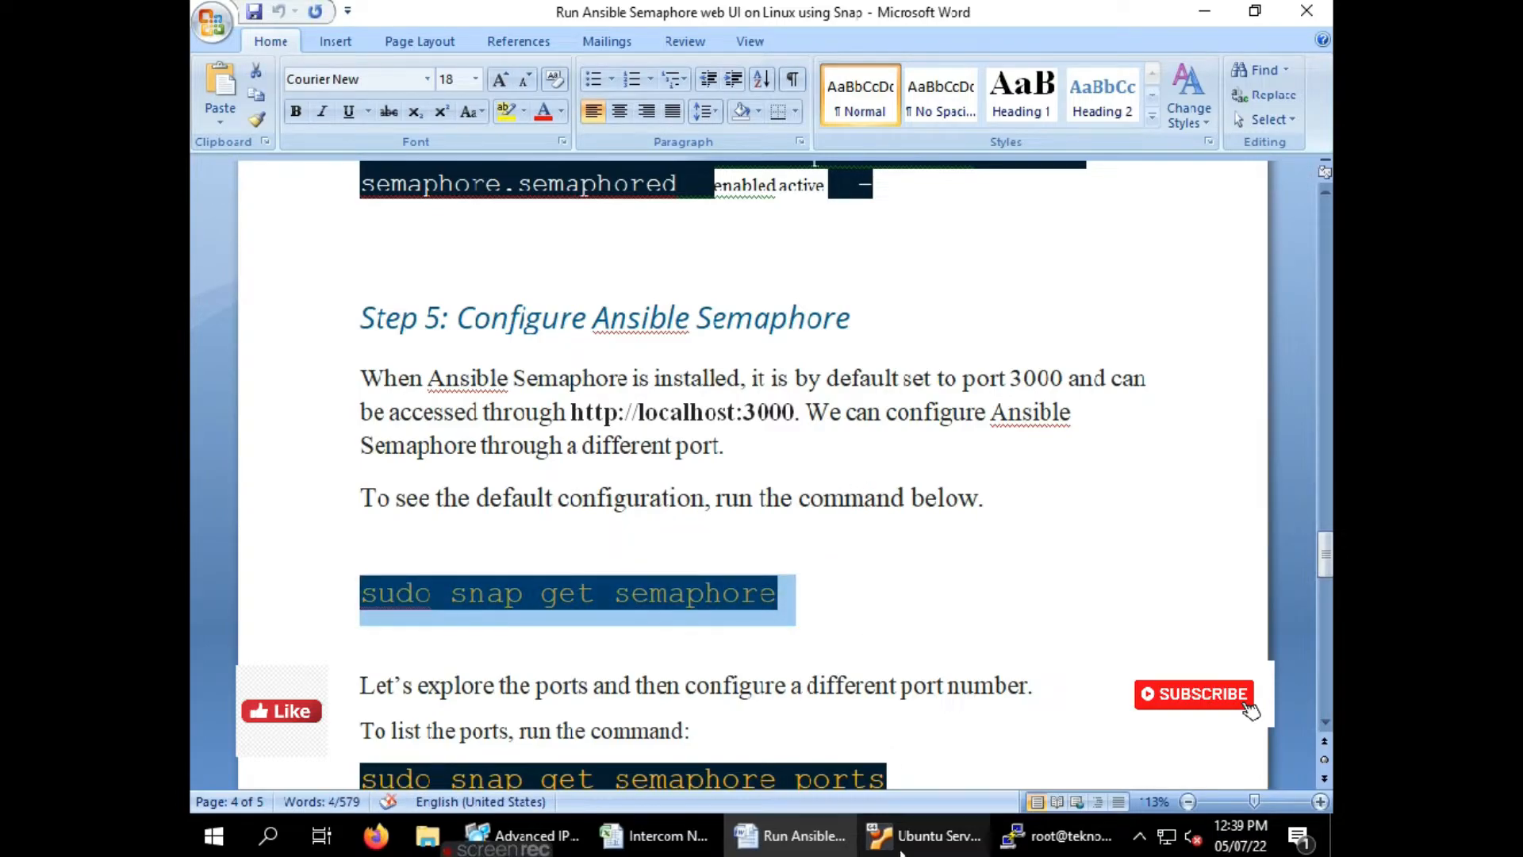
{"action": "left_click", "coordinate": [1013, 851]}
{"action": "right_click", "coordinate": [796, 365]}
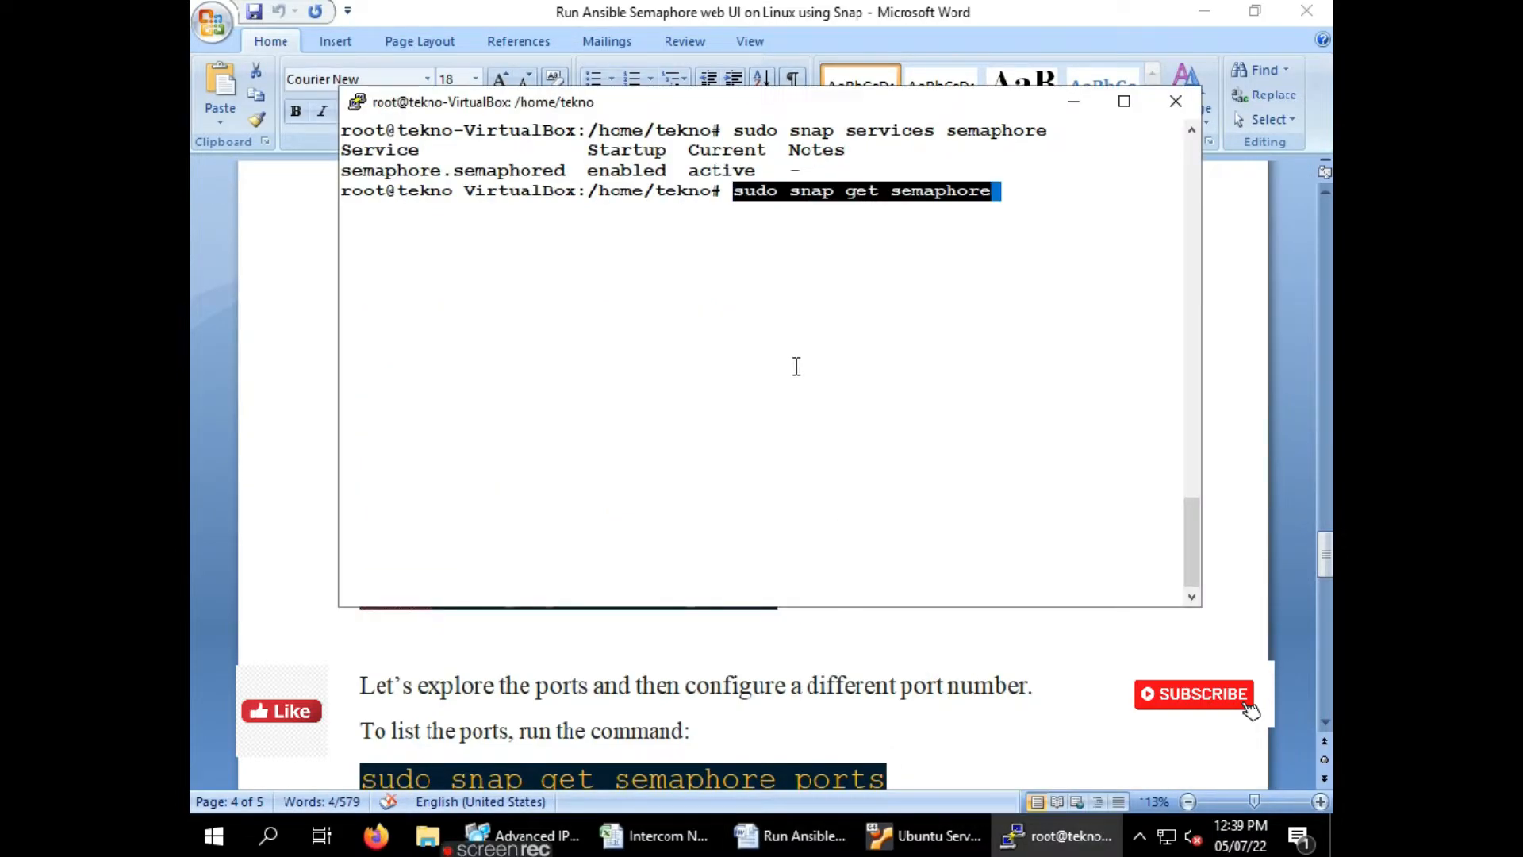
{"action": "key", "text": "Return"}
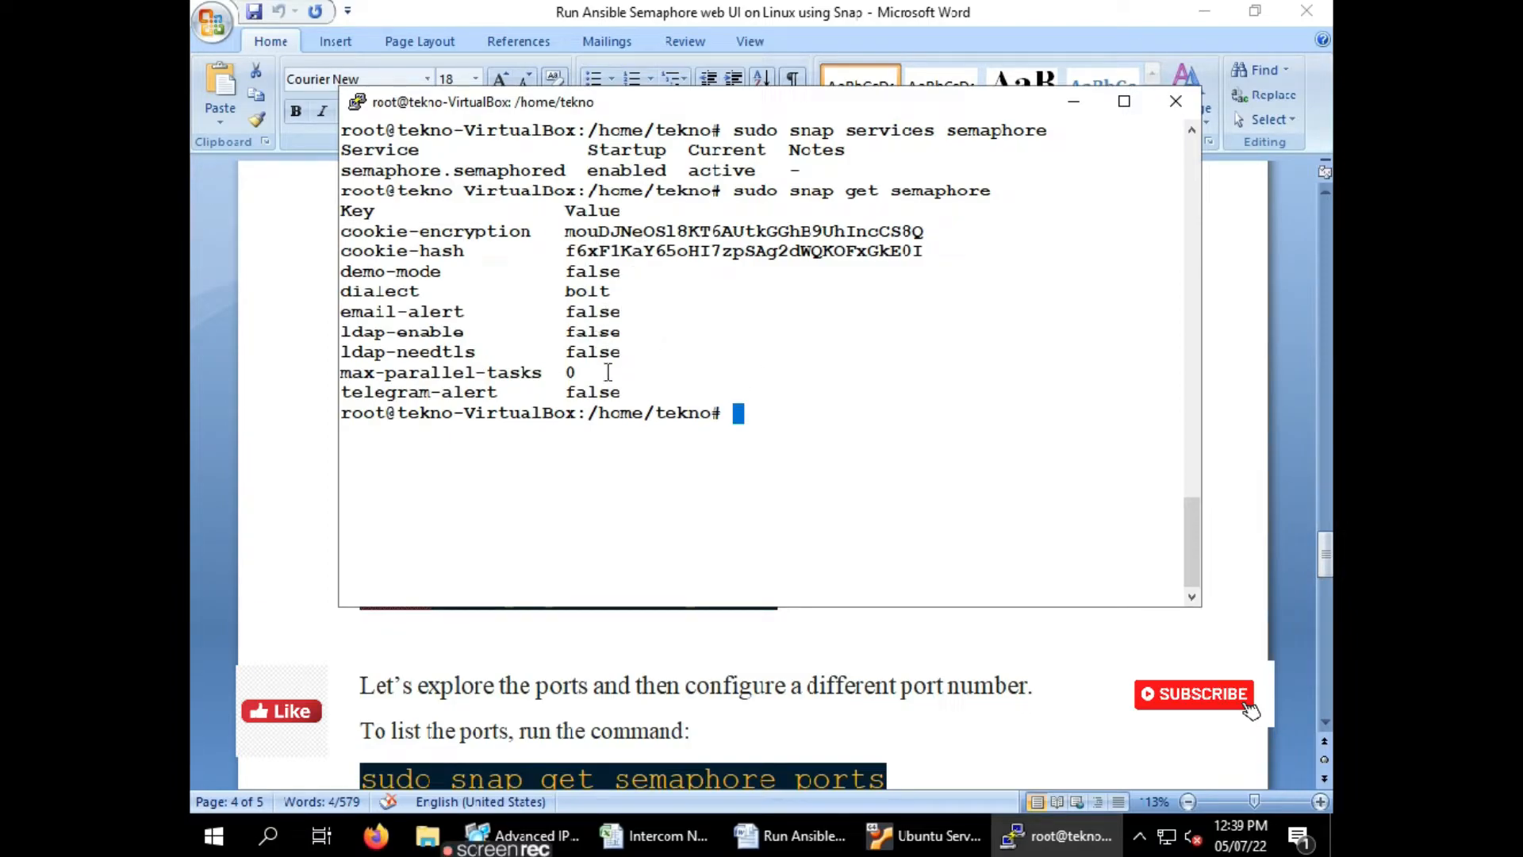
Run 'sudo snap get semaphore ports', which reports no ports option exists
{"action": "left_click", "coordinate": [294, 518]}
{"action": "scroll", "coordinate": [682, 548], "scroll_direction": "down", "scroll_amount": 3}
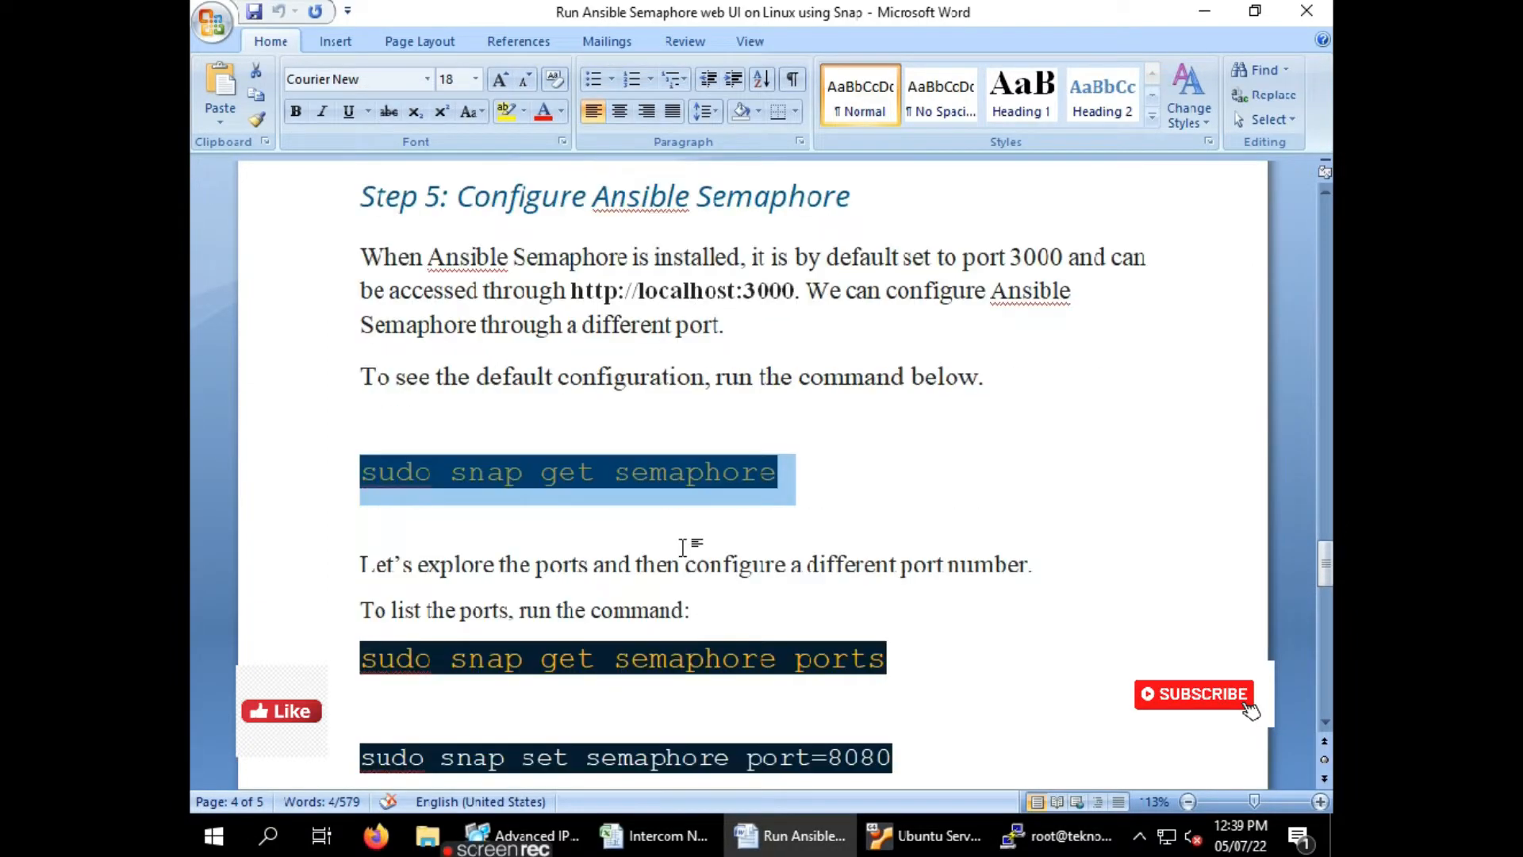
{"action": "scroll", "coordinate": [663, 503], "scroll_direction": "down", "scroll_amount": 3}
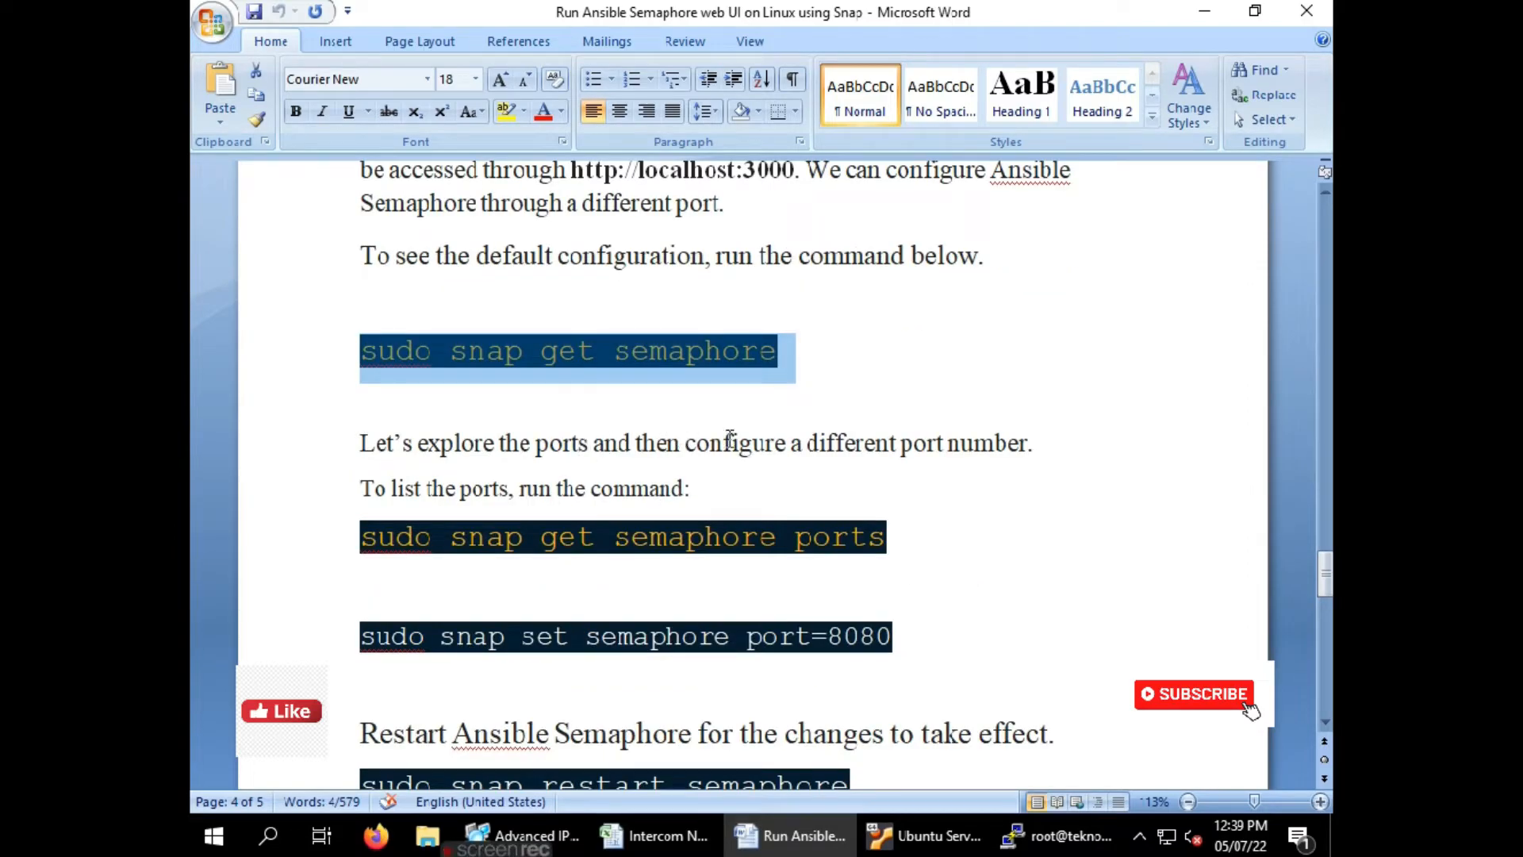
{"action": "left_click", "coordinate": [900, 535]}
{"action": "triple_click", "coordinate": [899, 534]}
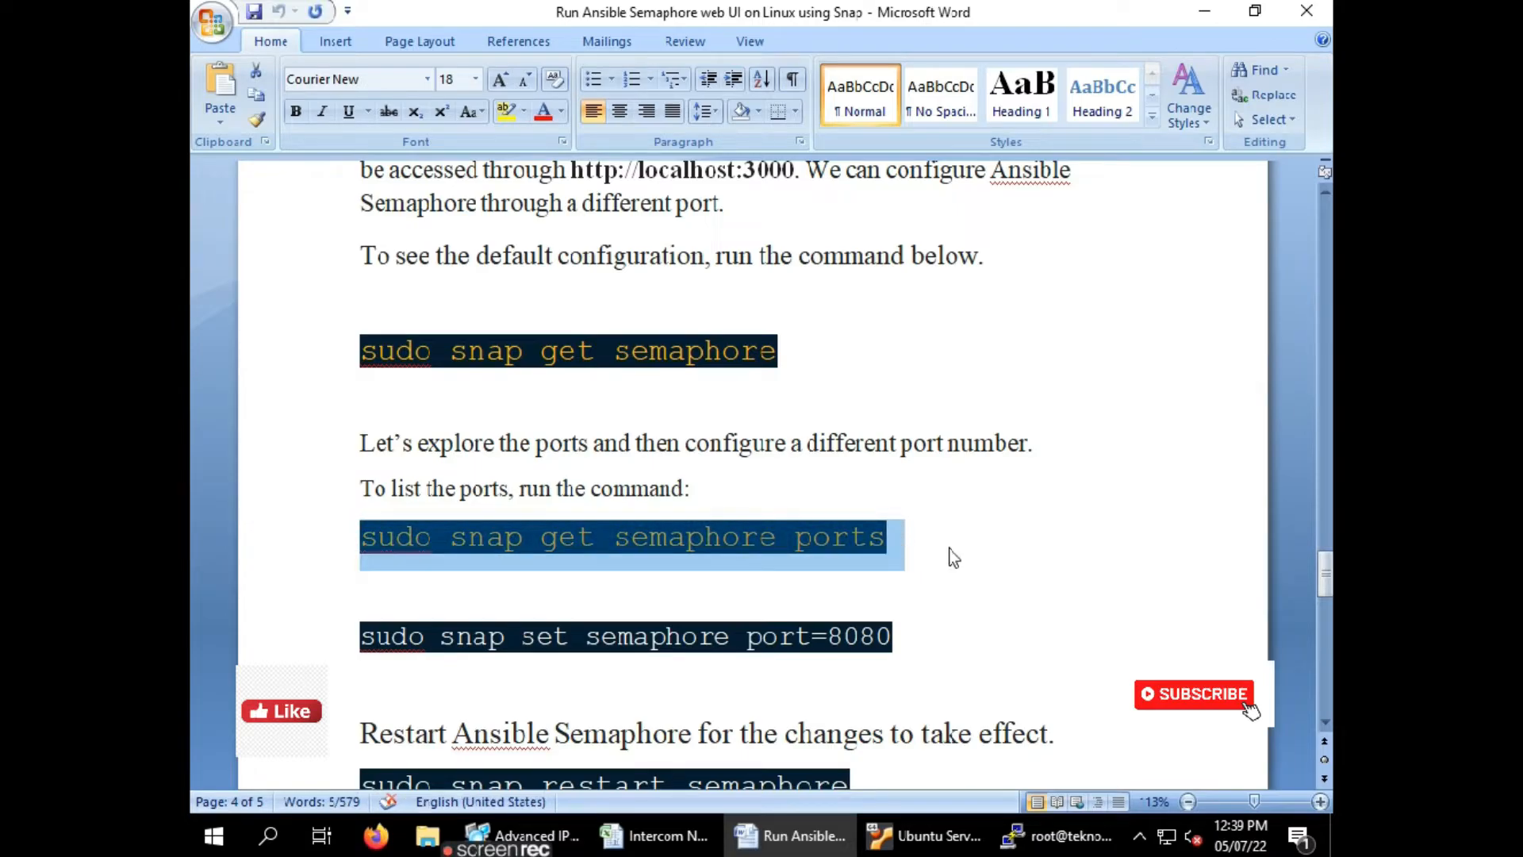
{"action": "left_click", "coordinate": [1048, 840]}
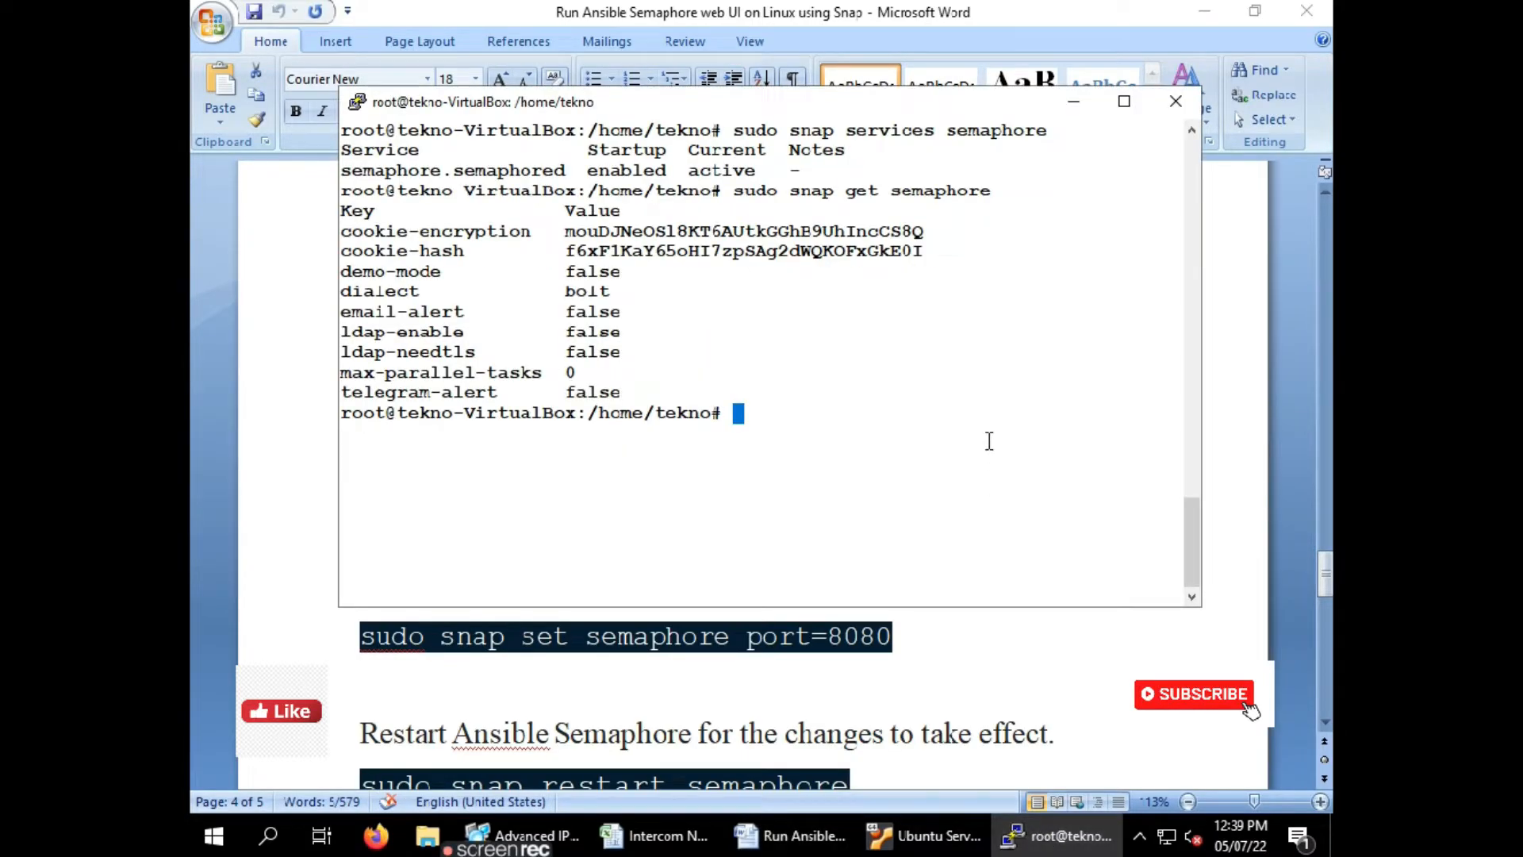
{"action": "key", "text": "ctrl+l"}
{"action": "right_click", "coordinate": [905, 339]}
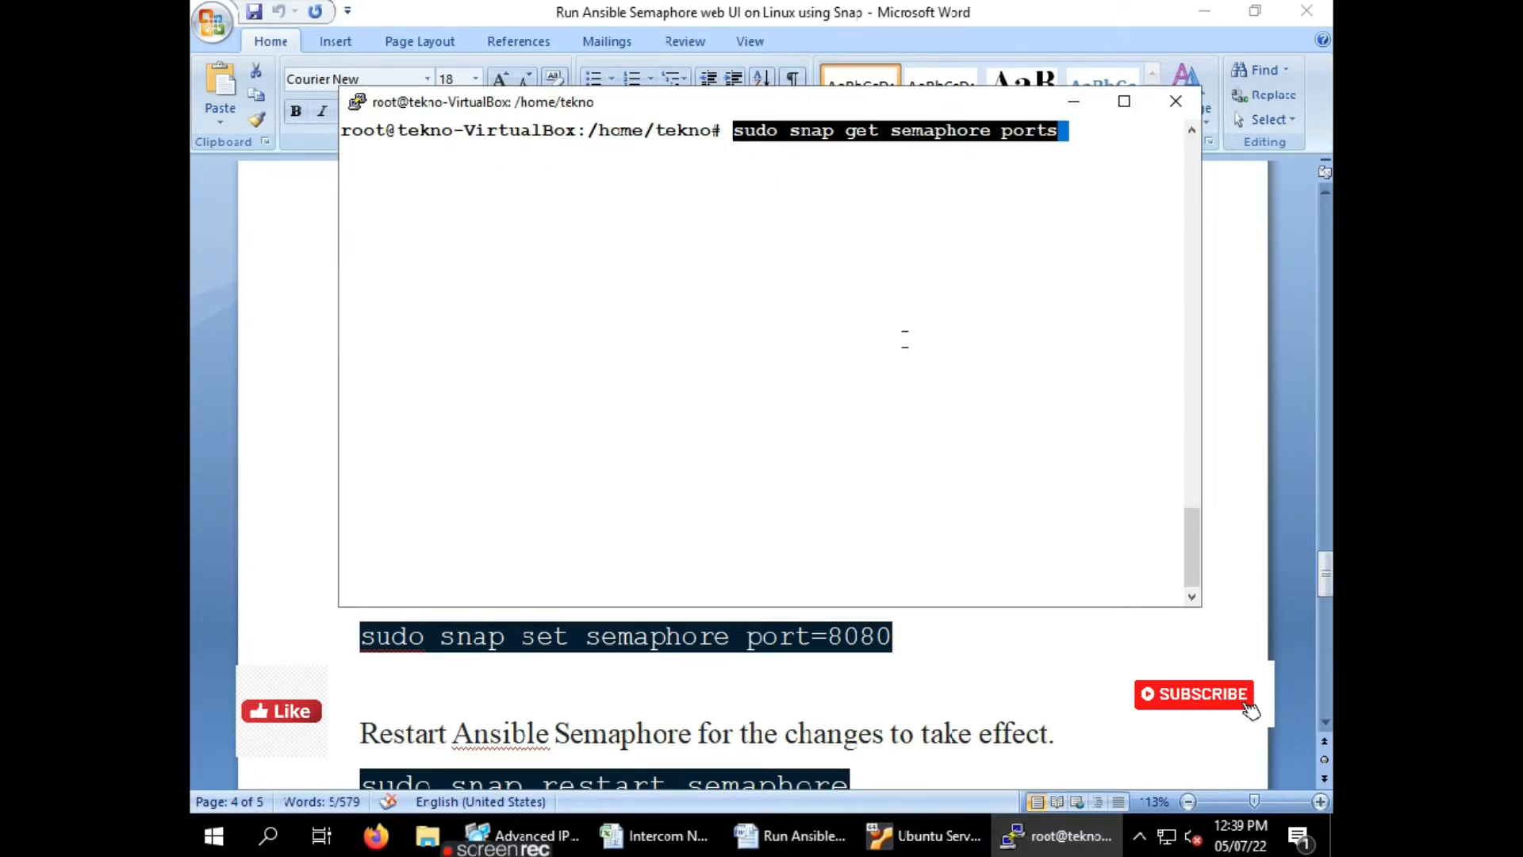
{"action": "key", "text": "Return"}
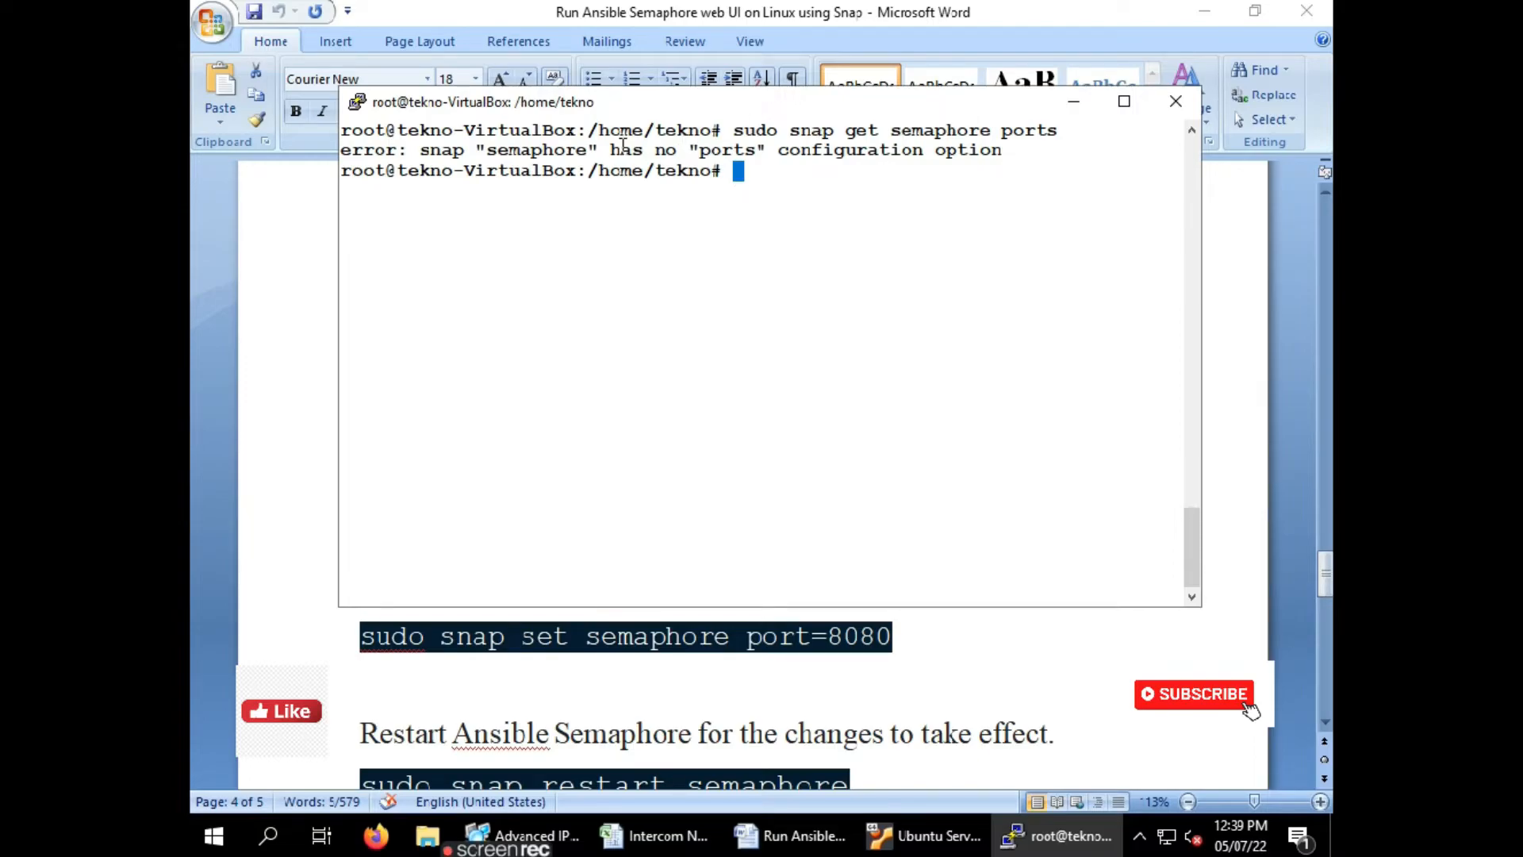
Copy 'sudo snap set semaphore port=8080' from the guide and run it in PuTTY
{"action": "left_click", "coordinate": [275, 557]}
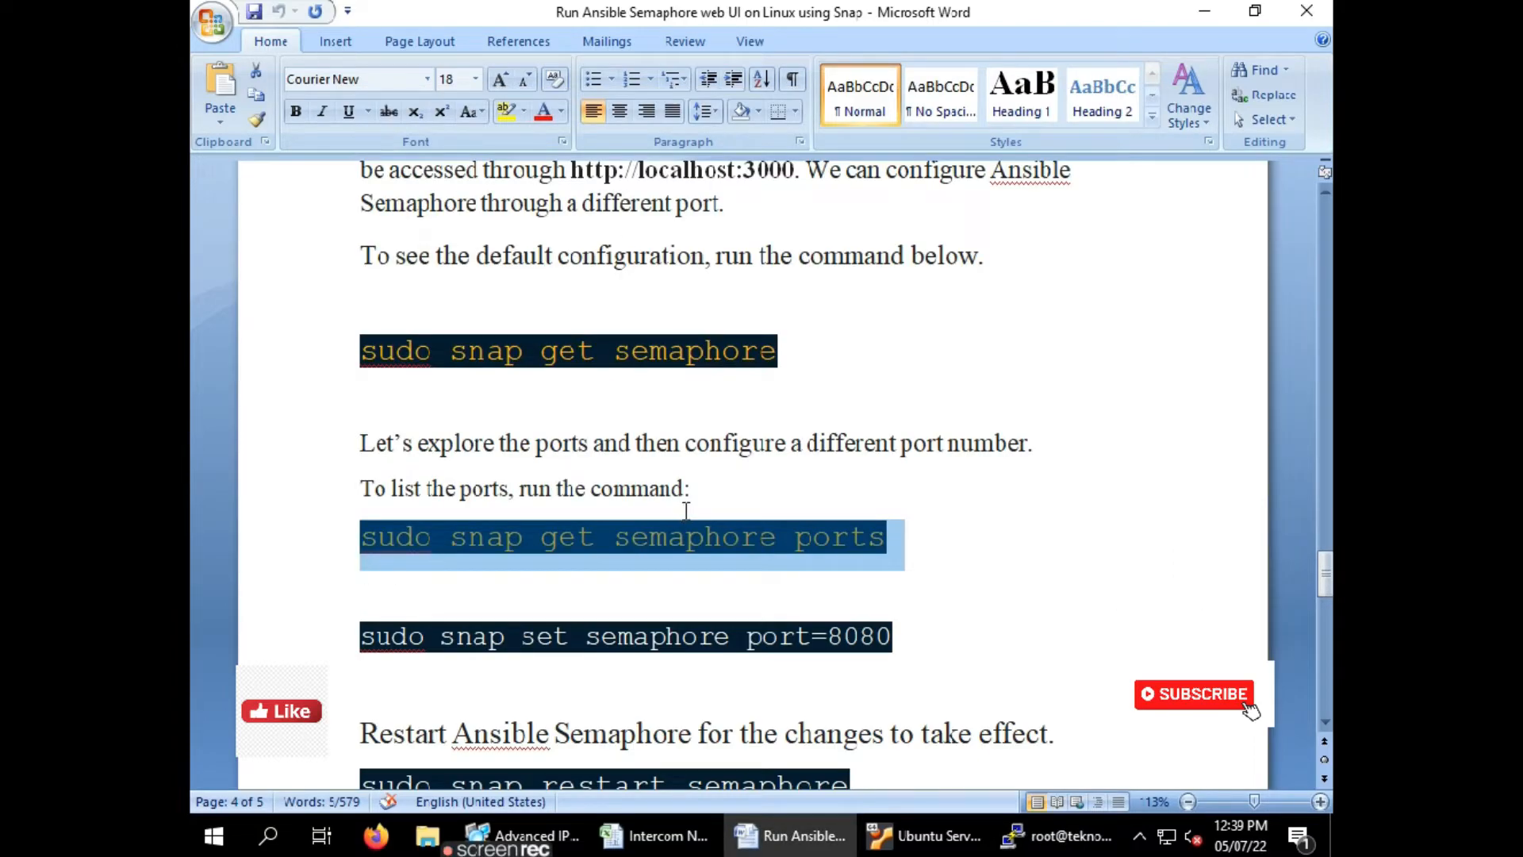
{"action": "scroll", "coordinate": [686, 510], "scroll_direction": "down", "scroll_amount": 1}
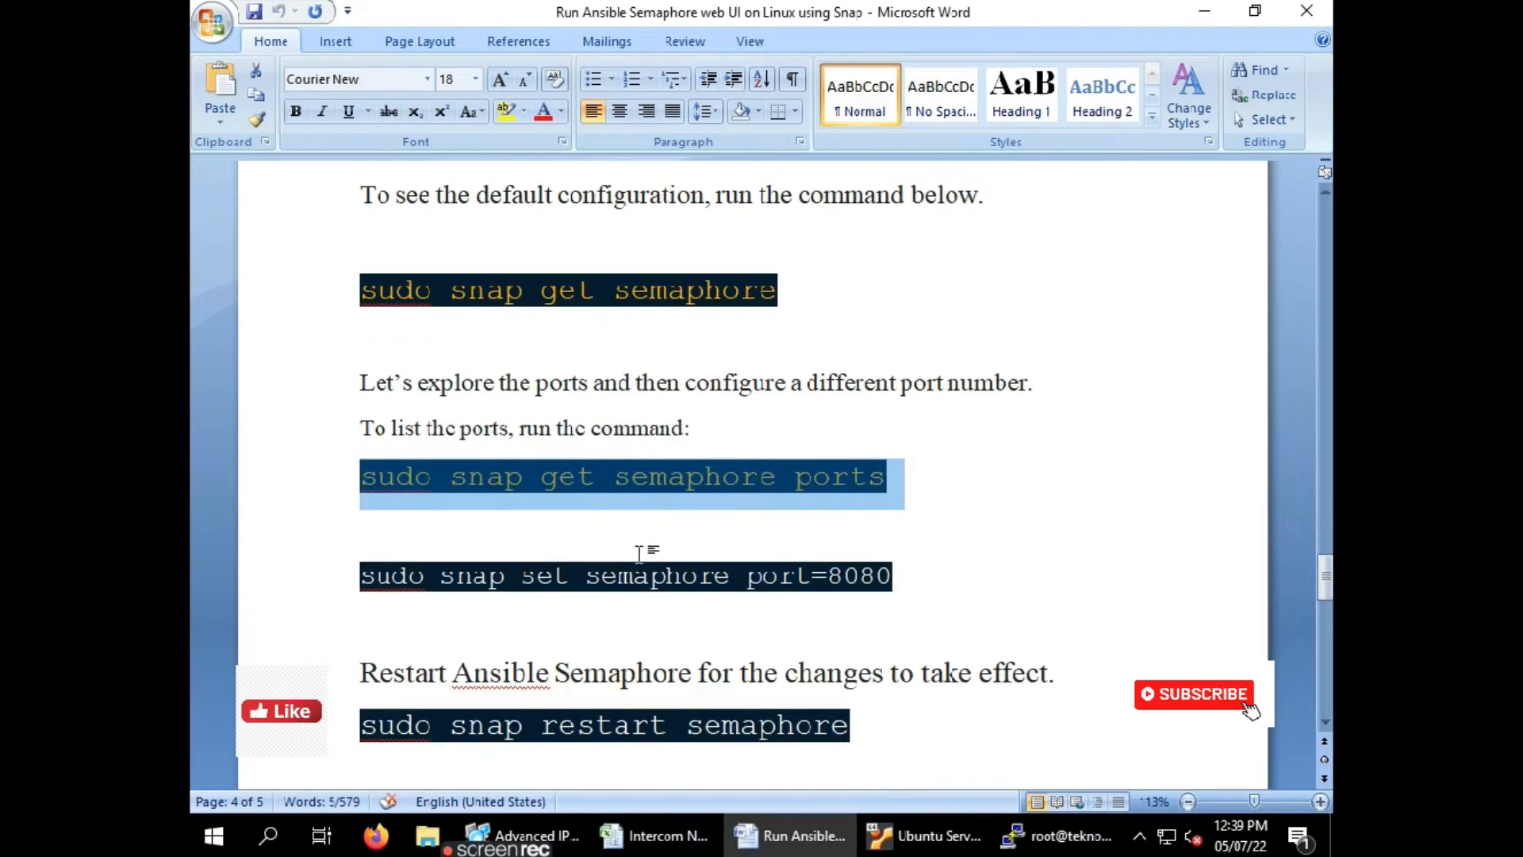
{"action": "left_click", "coordinate": [905, 562]}
{"action": "triple_click", "coordinate": [905, 563]}
{"action": "key", "text": "ctrl+c"}
{"action": "left_click", "coordinate": [1055, 835]}
{"action": "right_click", "coordinate": [886, 337]}
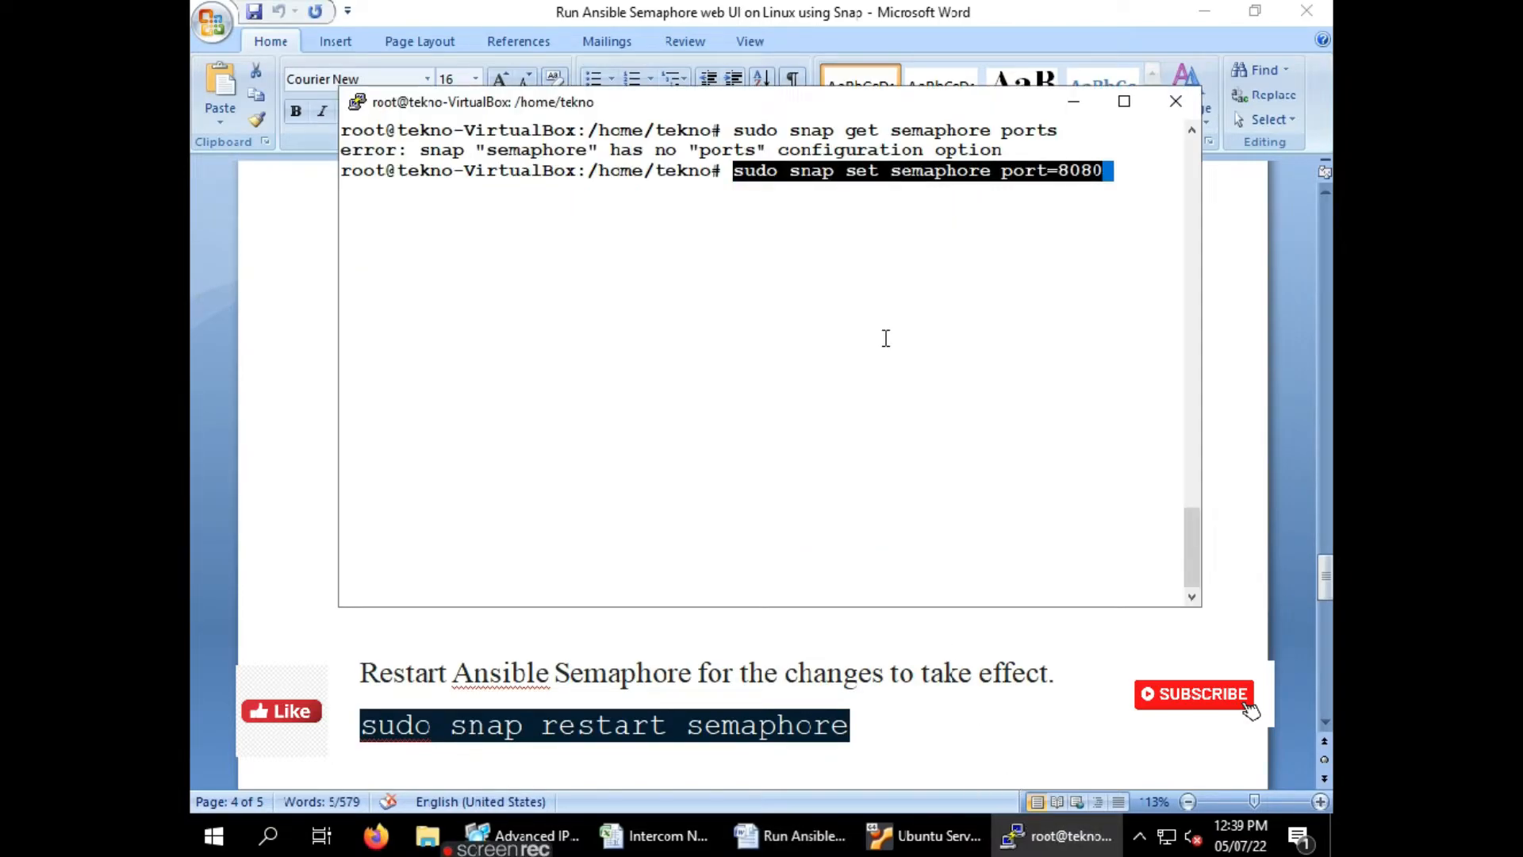
{"action": "key", "text": "Return"}
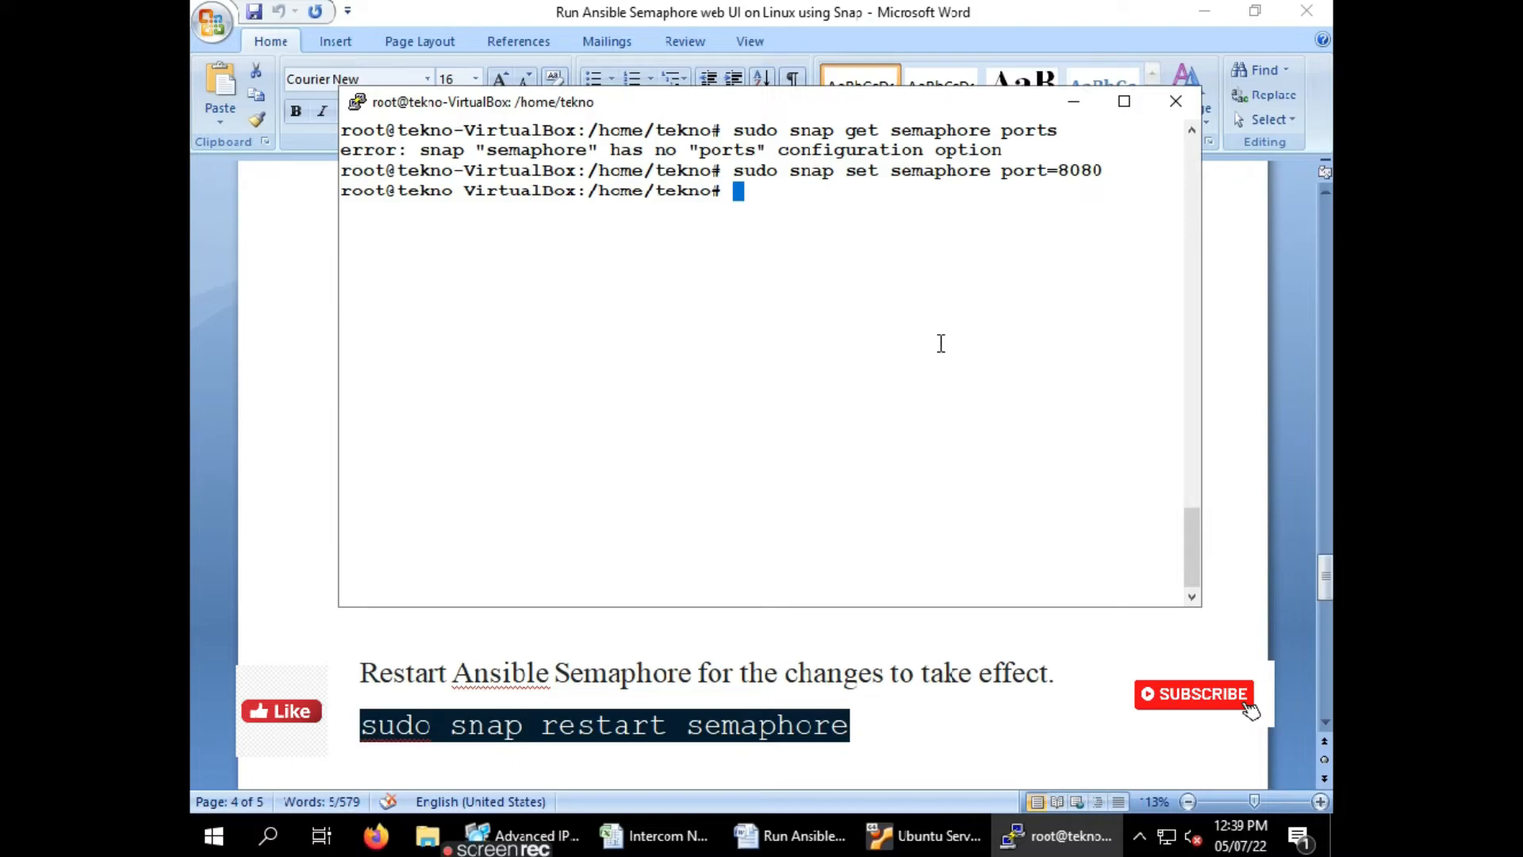
Restart the service with 'sudo snap restart semaphore'
{"action": "key", "text": "alt+Tab"}
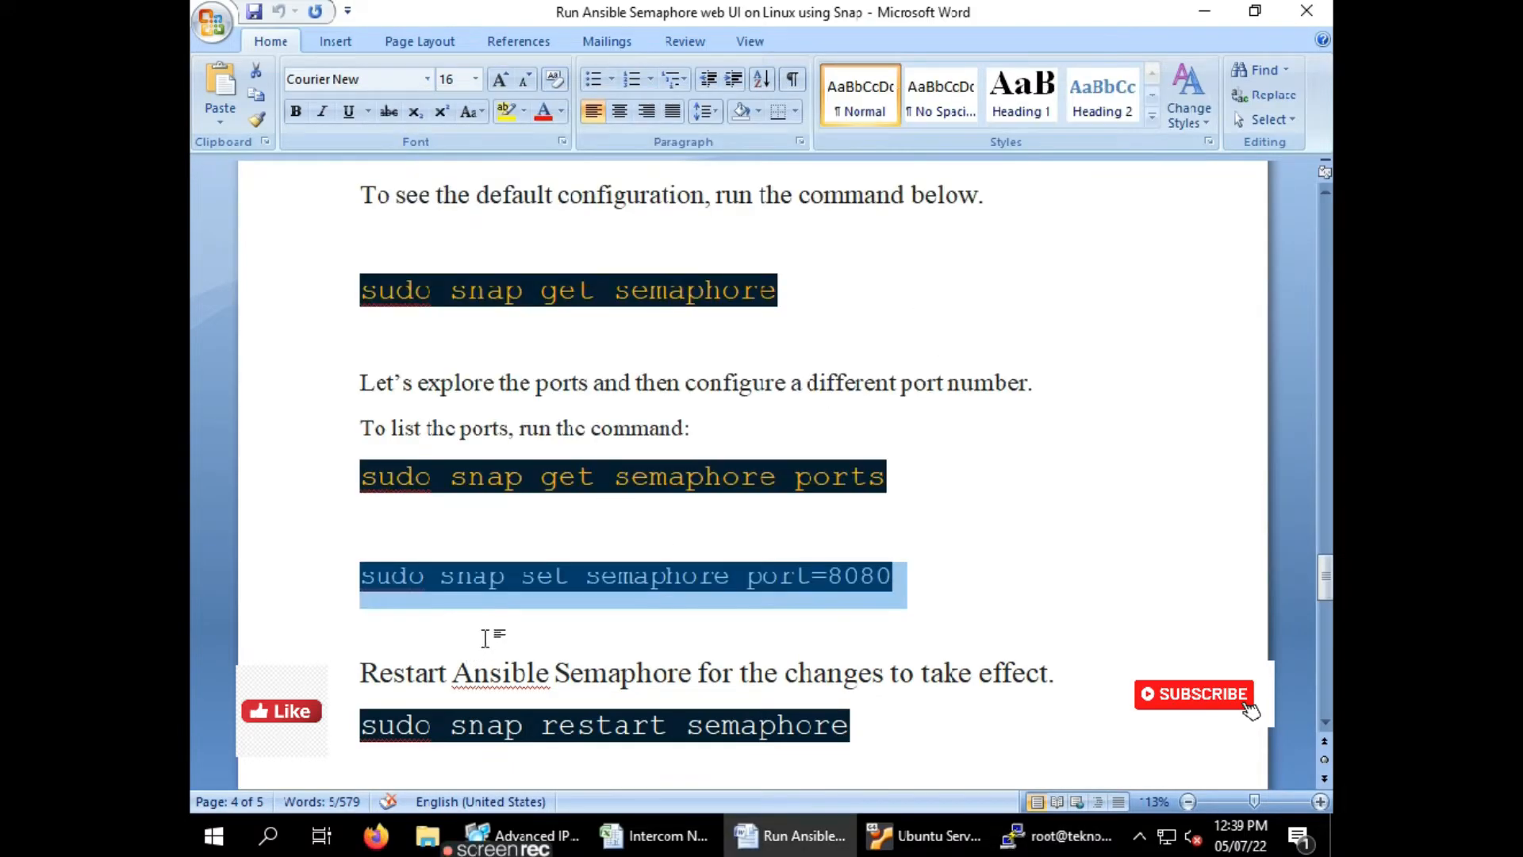
{"action": "scroll", "coordinate": [500, 632], "scroll_direction": "down", "scroll_amount": 3}
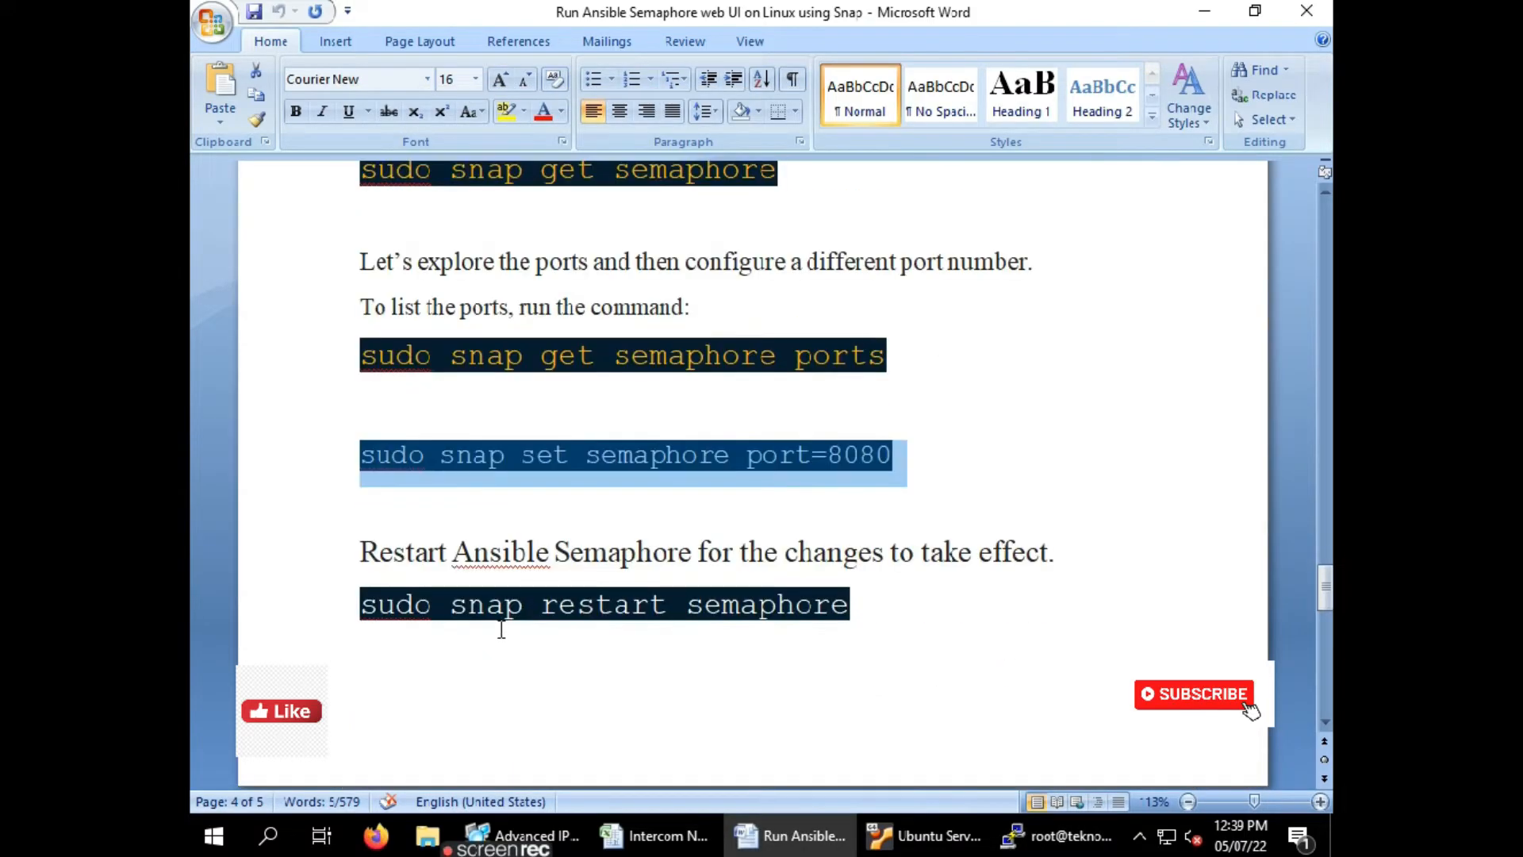
{"action": "left_click", "coordinate": [860, 612]}
{"action": "triple_click", "coordinate": [863, 613]}
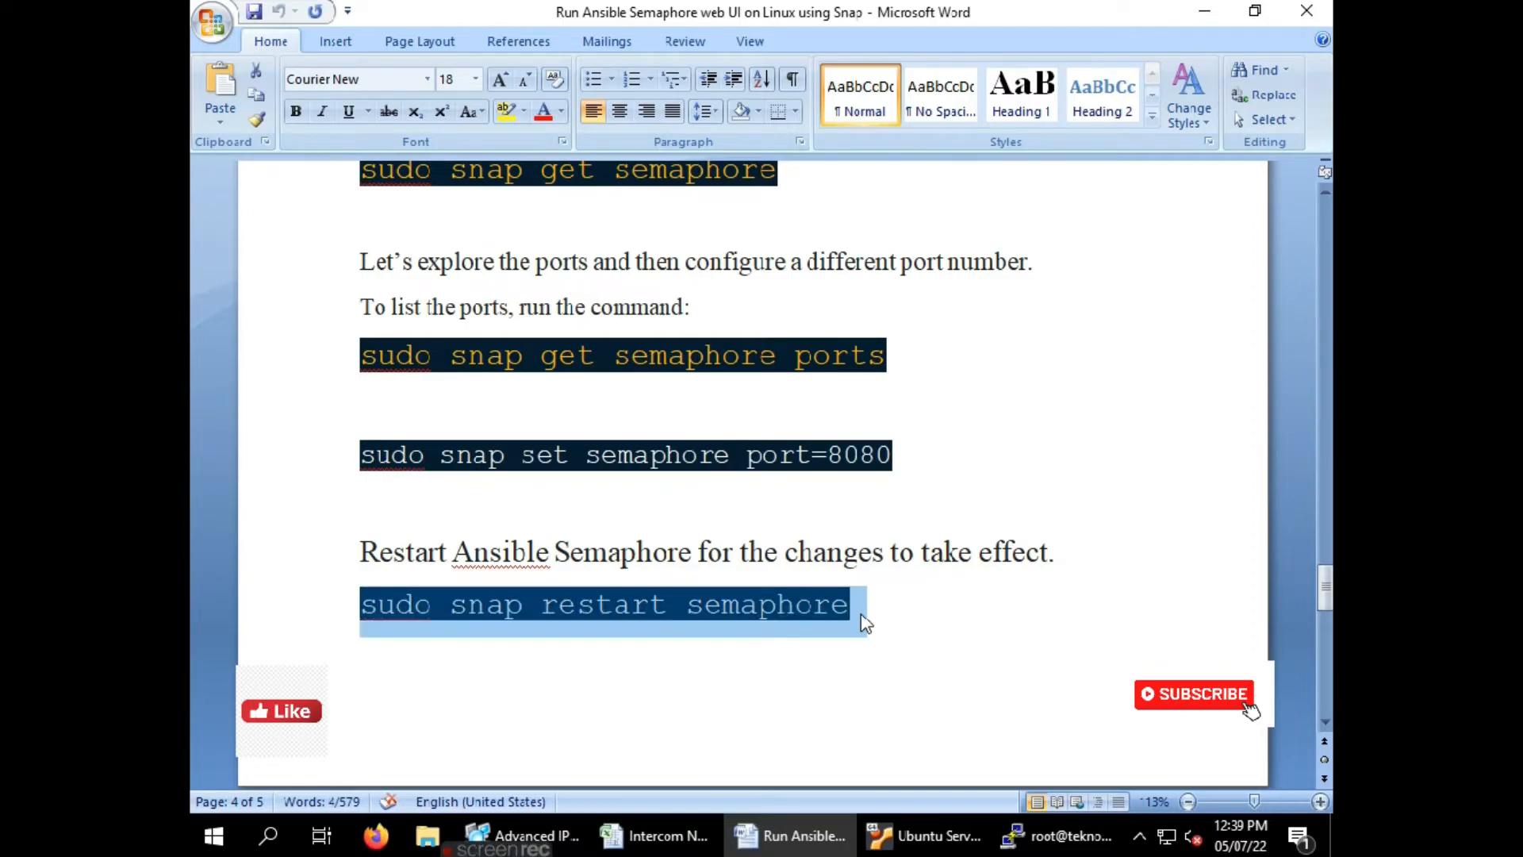
{"action": "left_click", "coordinate": [1063, 839]}
{"action": "right_click", "coordinate": [891, 293]}
{"action": "key", "text": "Return"}
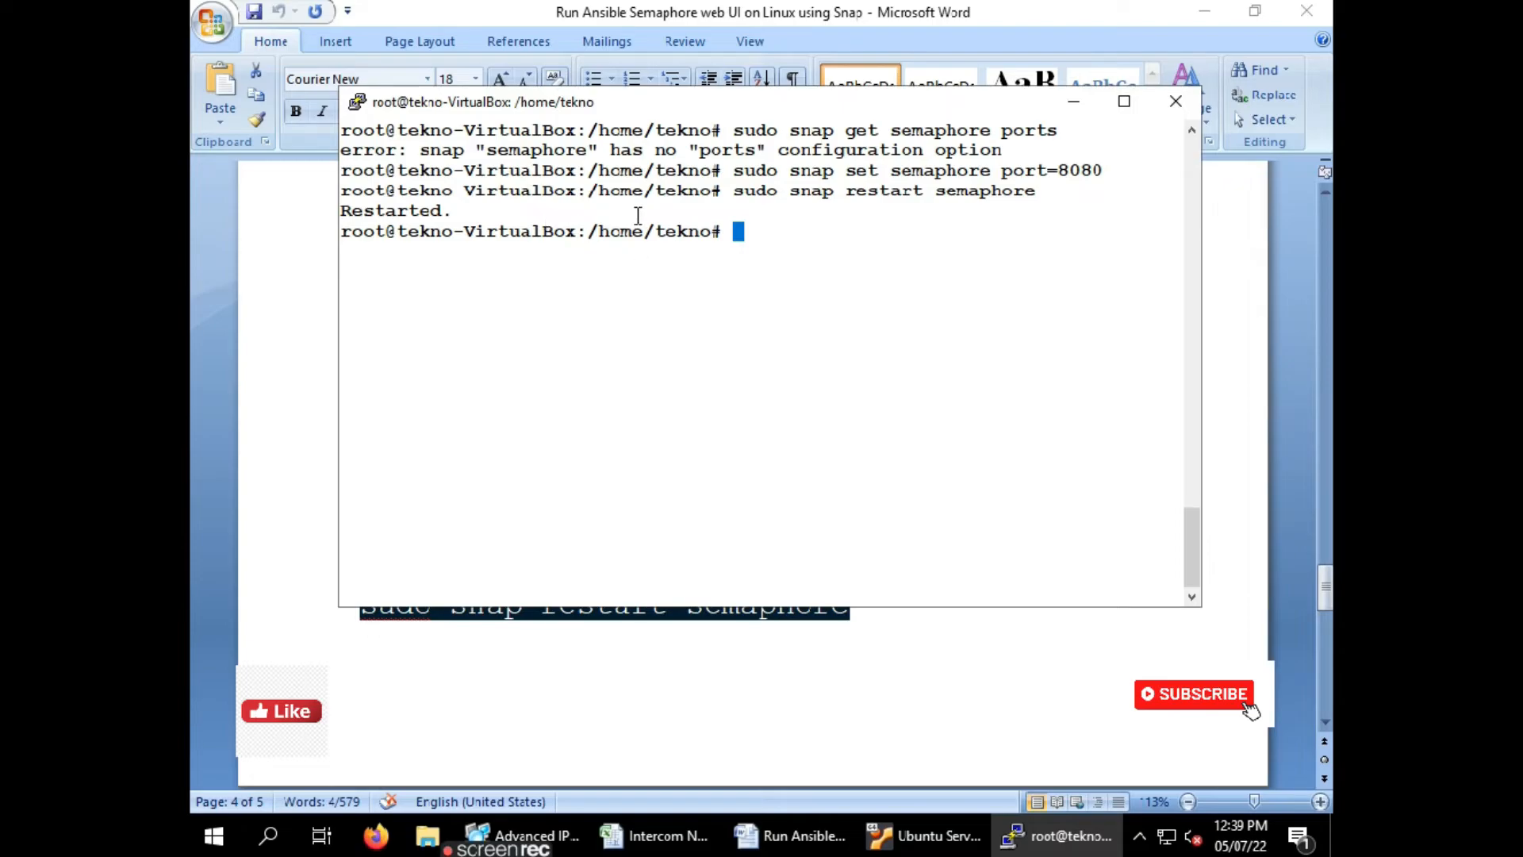
Rerun 'sudo snap get semaphore' to confirm port 8080, then switch to Firefox
{"action": "key", "text": "alt+Tab"}
{"action": "scroll", "coordinate": [413, 432], "scroll_direction": "down", "scroll_amount": 2}
{"action": "scroll", "coordinate": [437, 439], "scroll_direction": "down", "scroll_amount": 6}
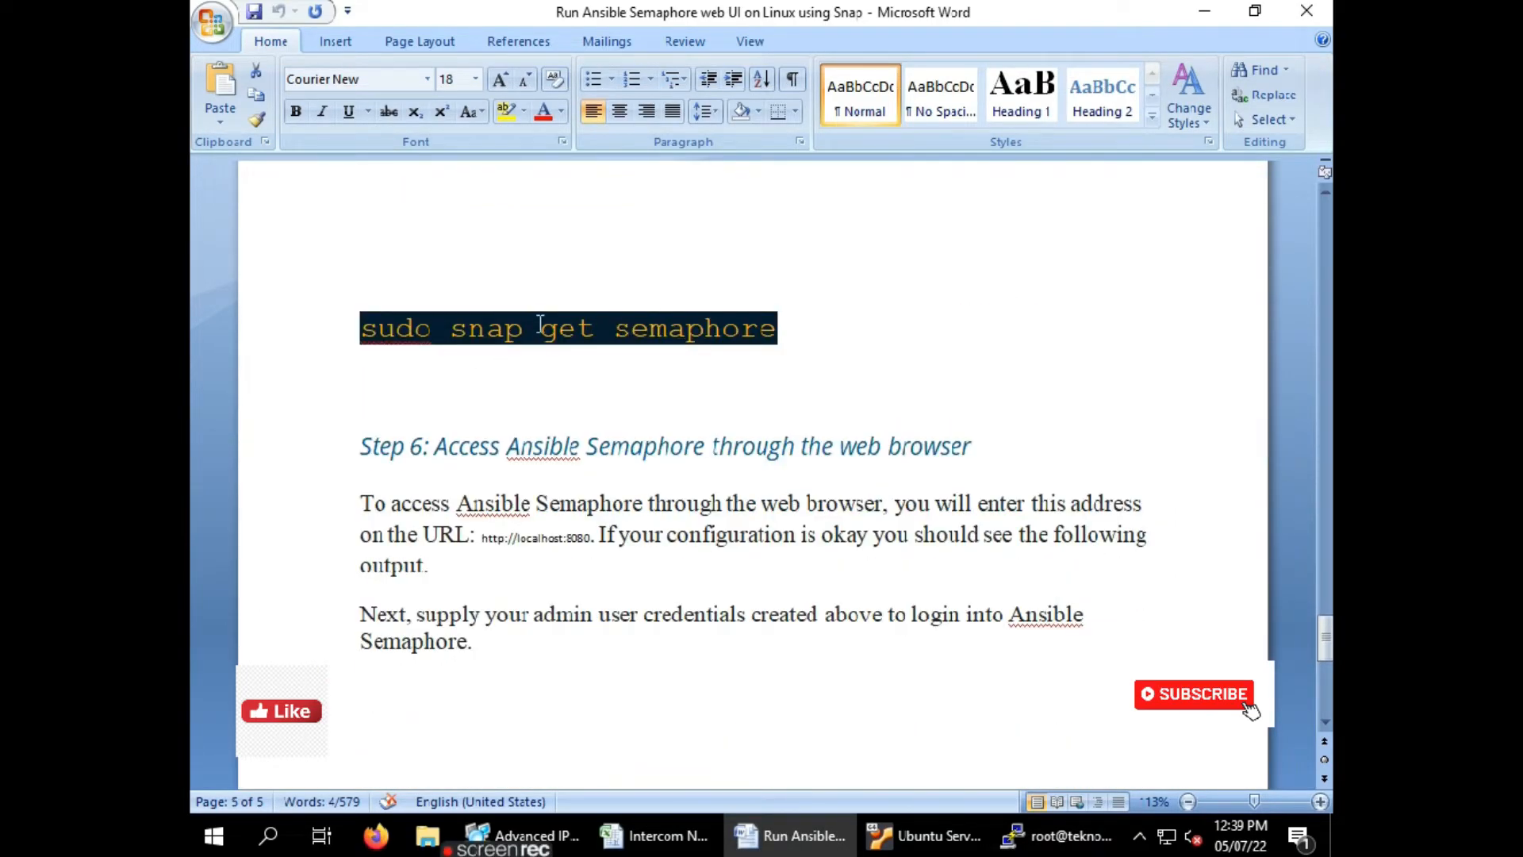
{"action": "triple_click", "coordinate": [785, 335]}
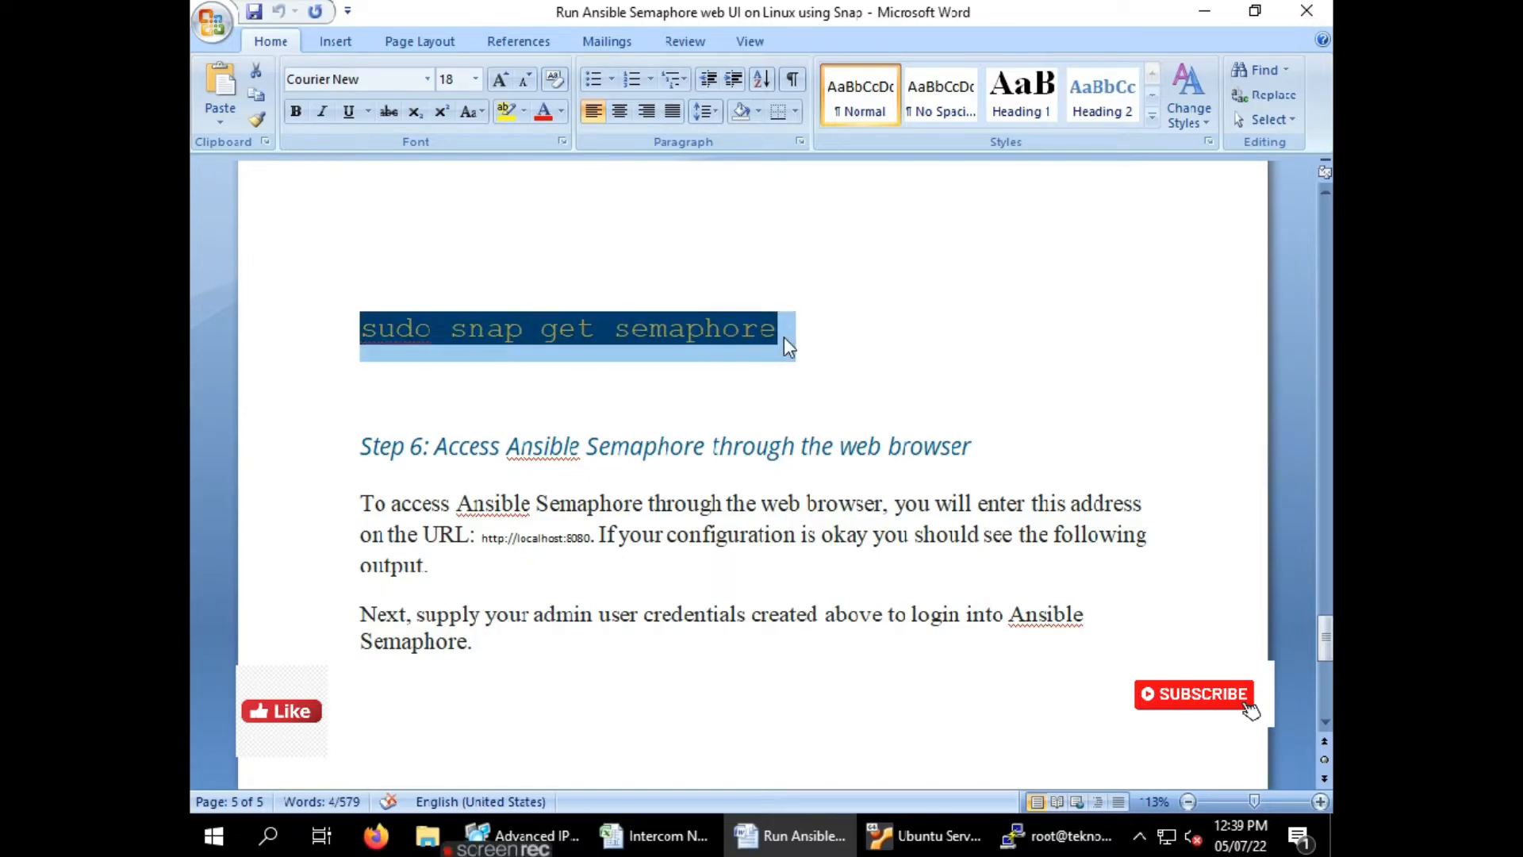
{"action": "left_click", "coordinate": [1024, 832]}
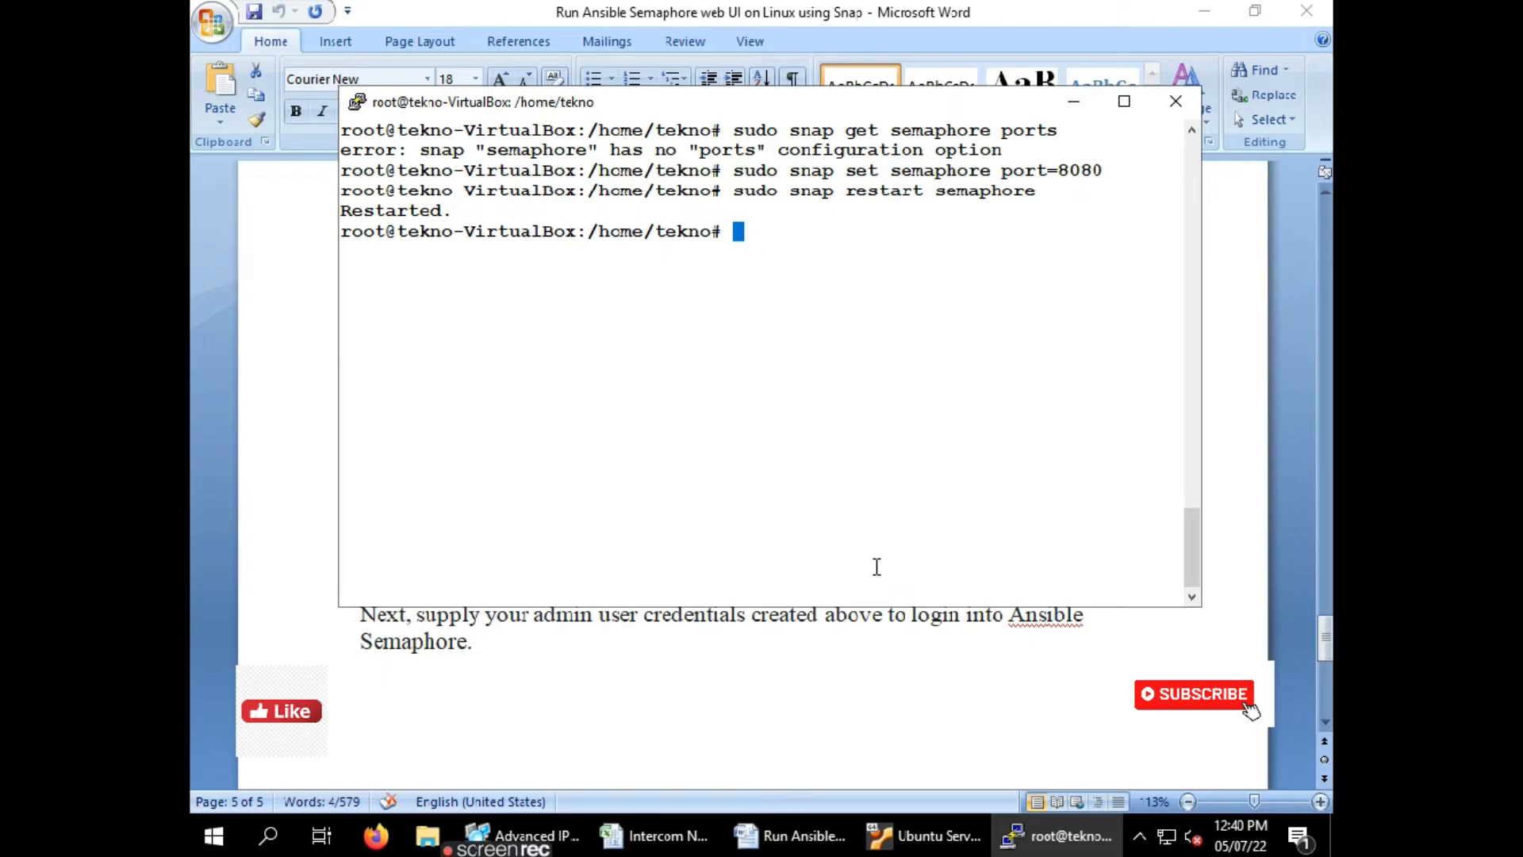
{"action": "right_click", "coordinate": [812, 236]}
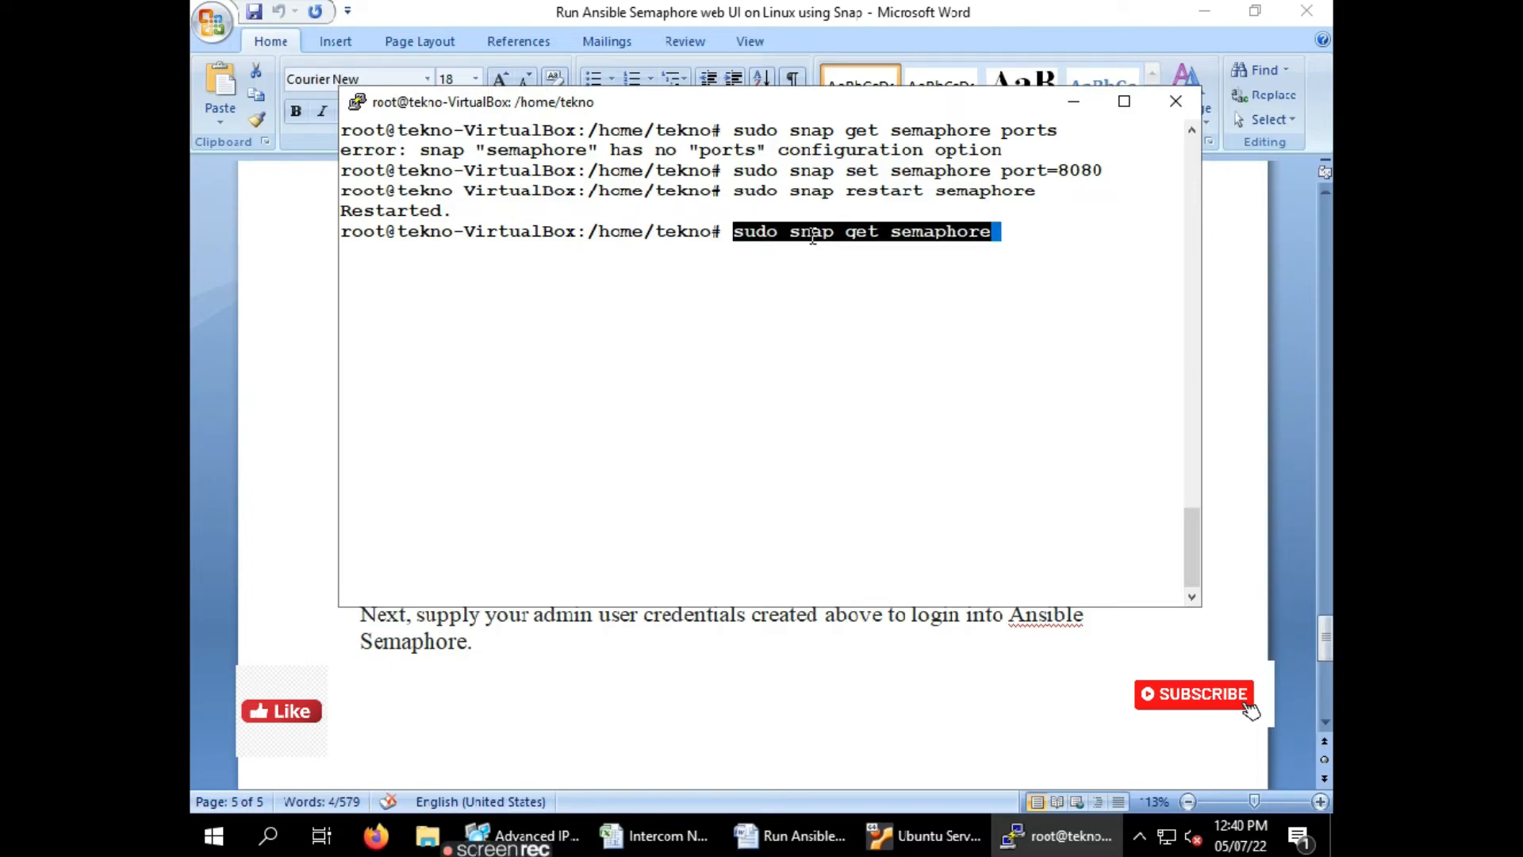
{"action": "key", "text": "Return"}
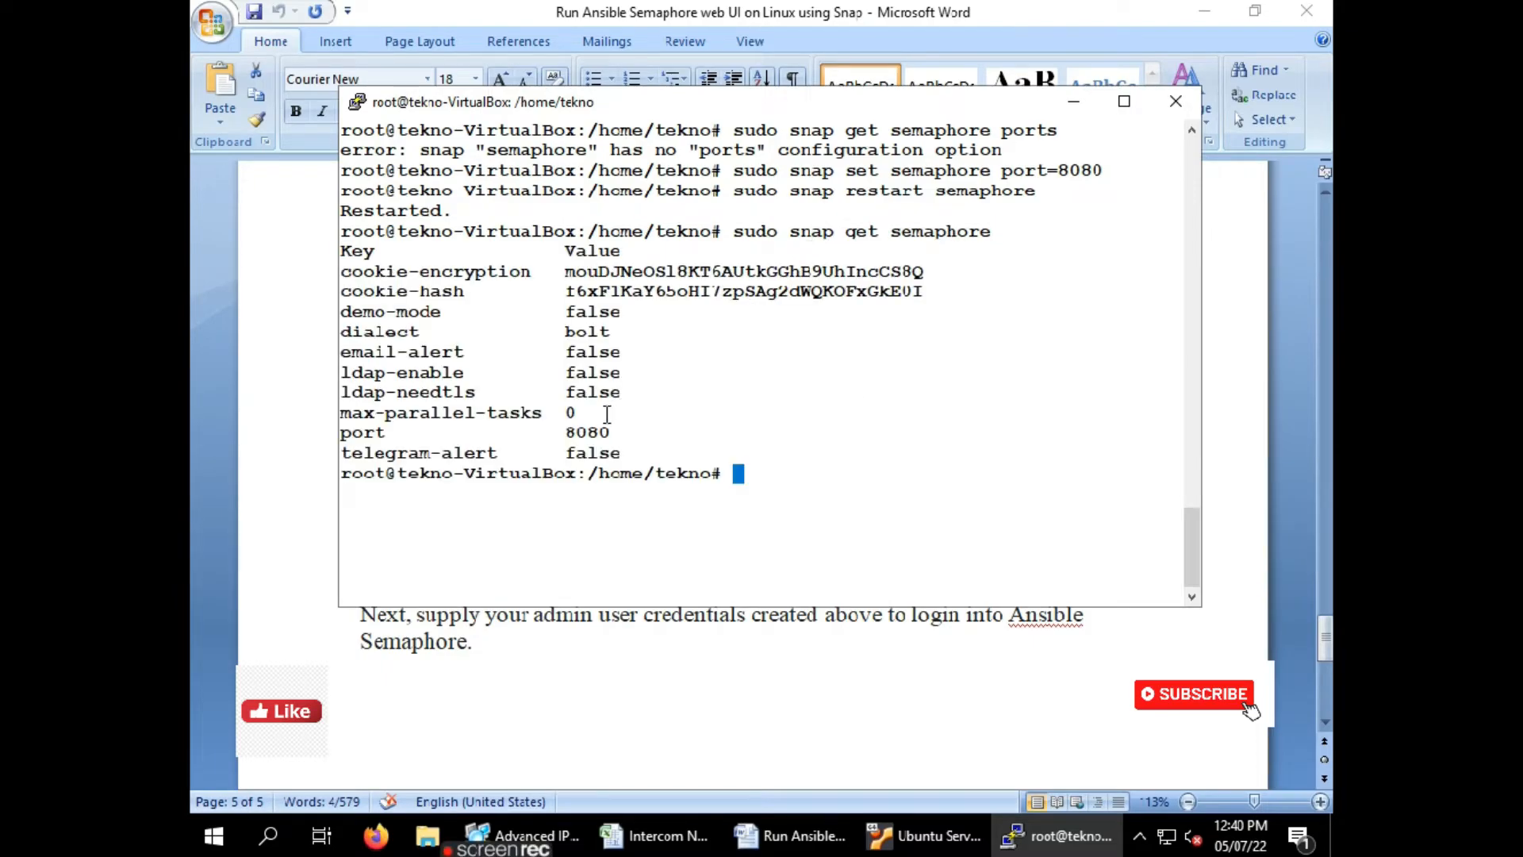
{"action": "double_click", "coordinate": [574, 432]}
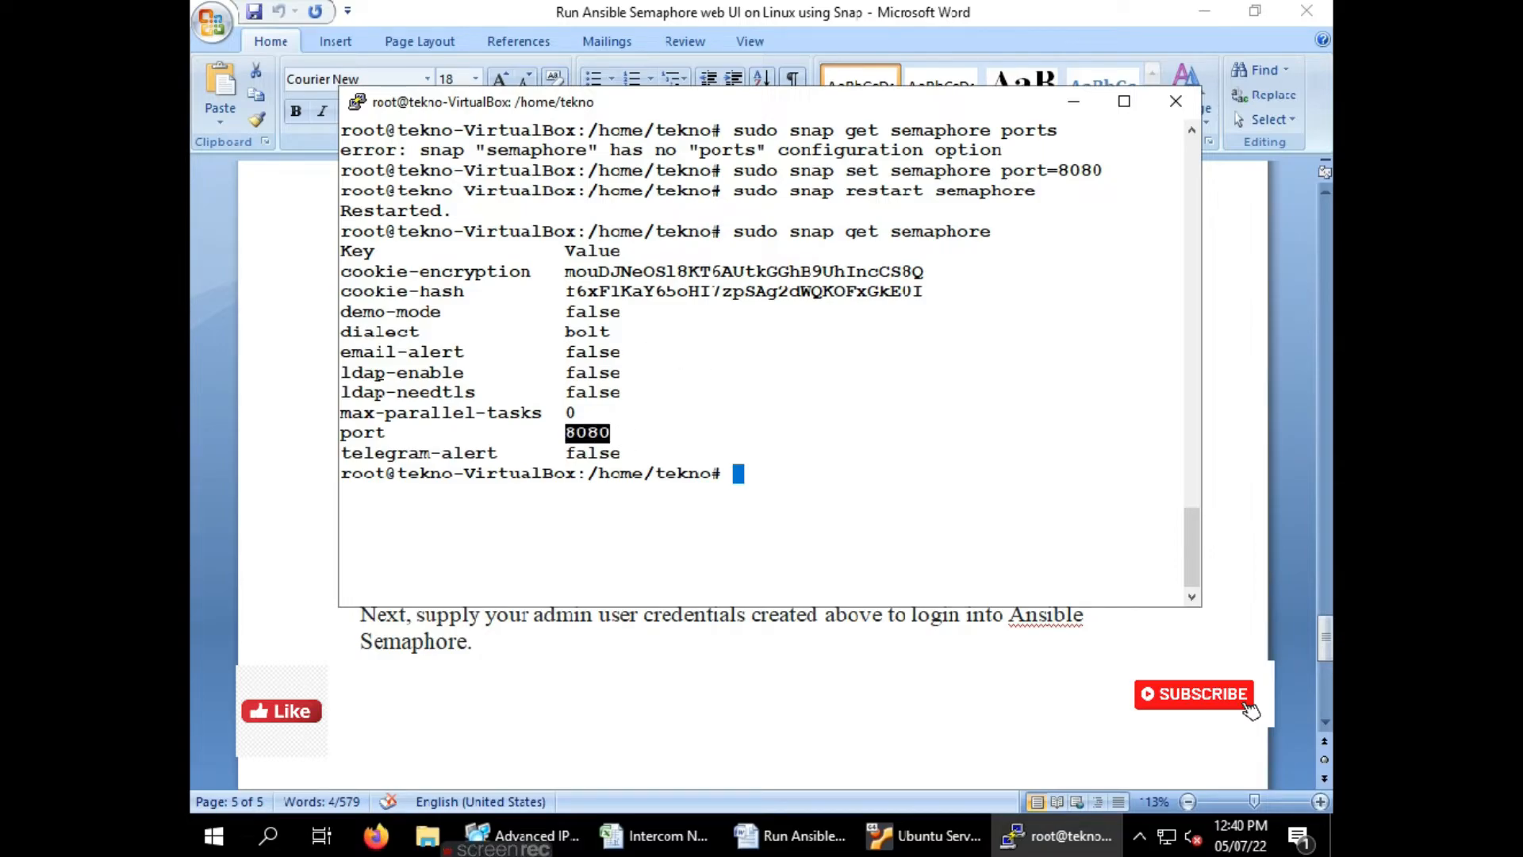
{"action": "left_click", "coordinate": [250, 433]}
{"action": "scroll", "coordinate": [589, 426], "scroll_direction": "down", "scroll_amount": 2}
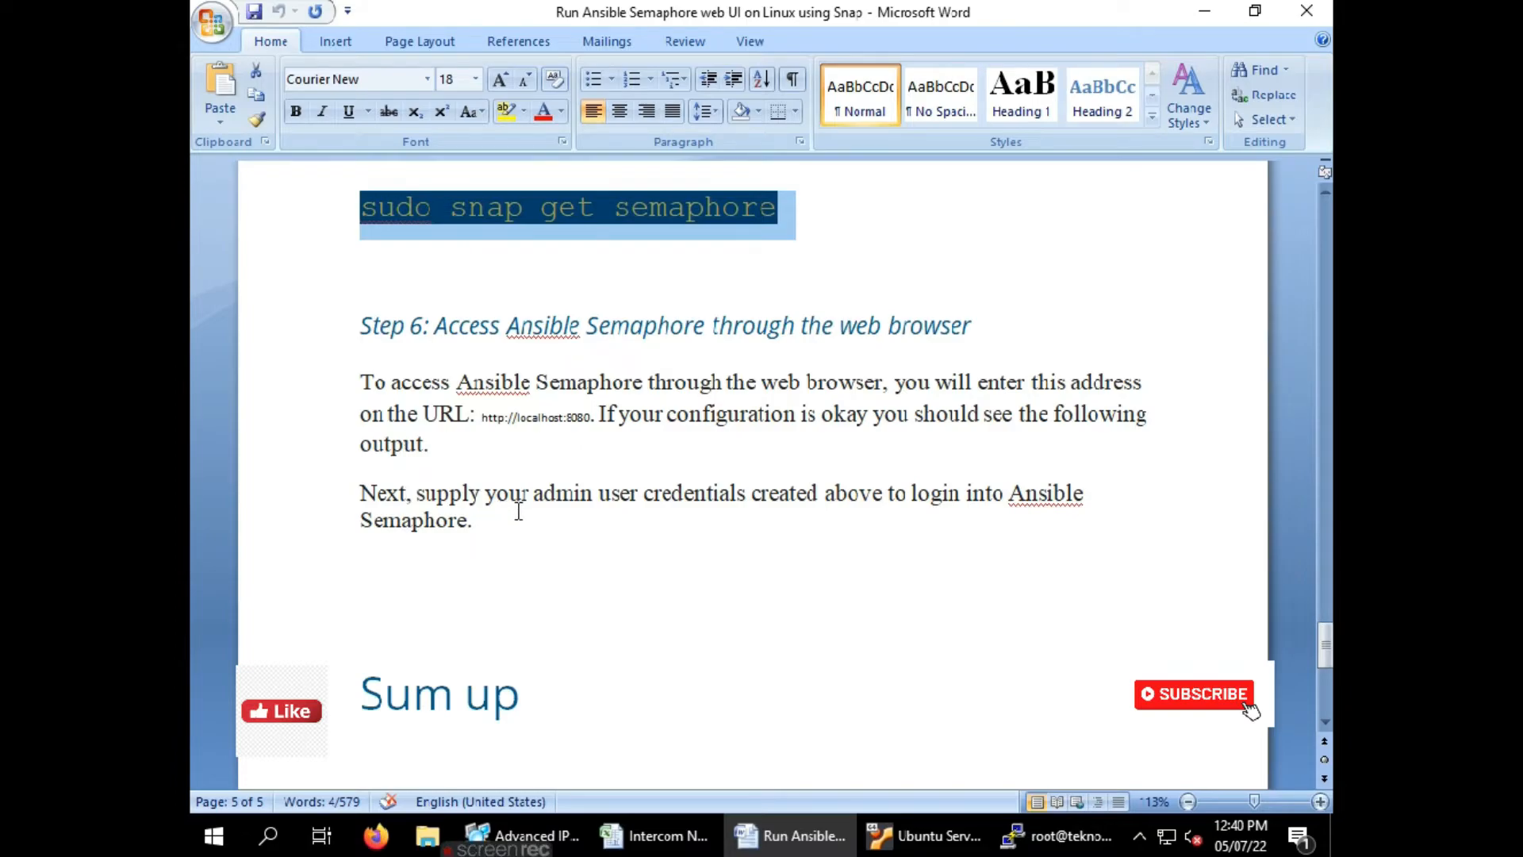
{"action": "left_click", "coordinate": [378, 833]}
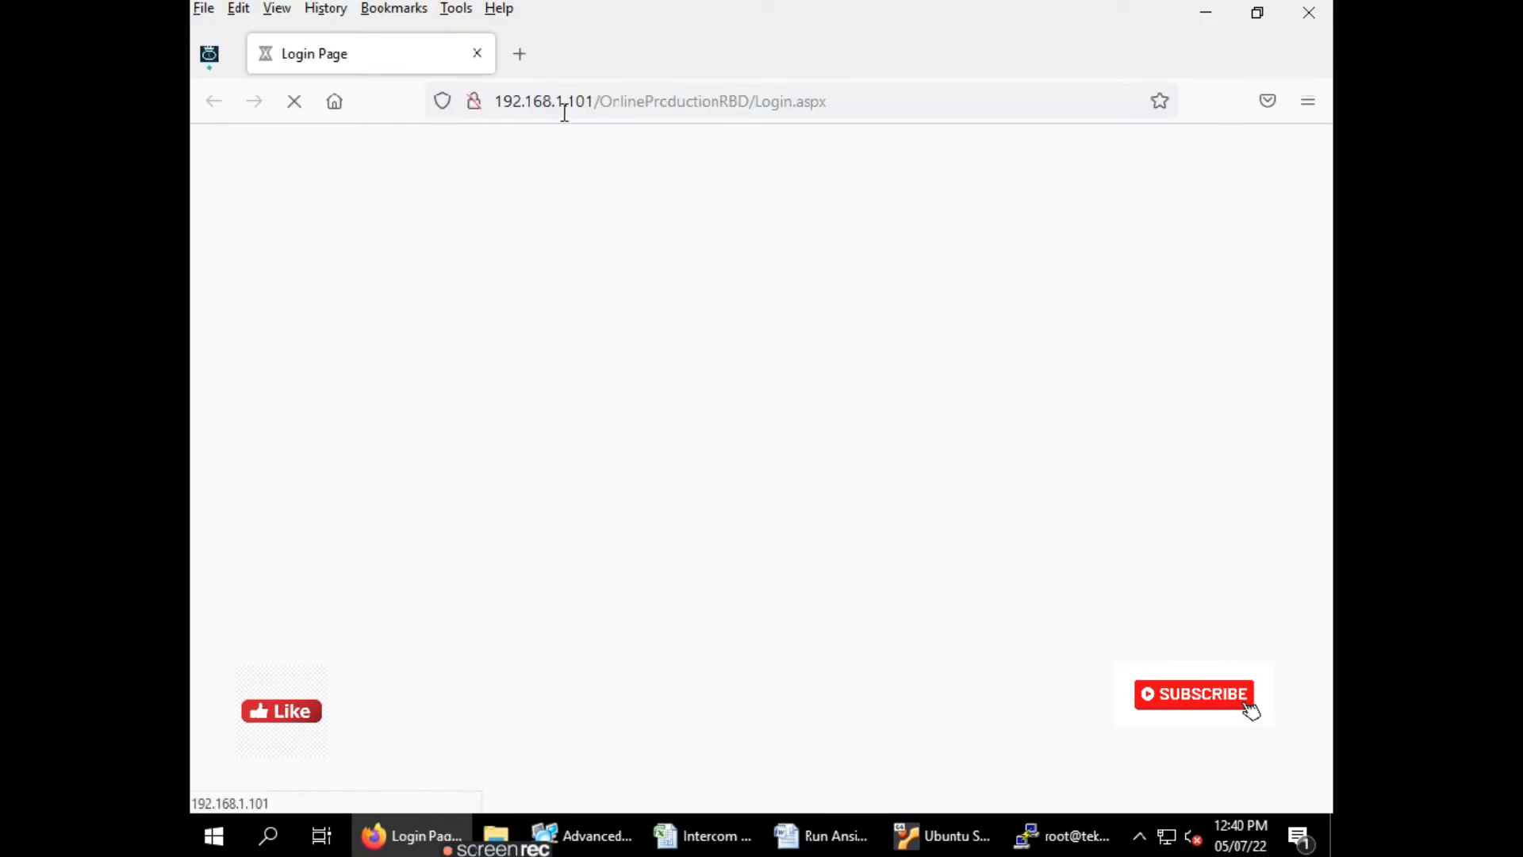
Replace the old login tab with a new tab and load 192.168.1.108:8080
{"action": "left_click", "coordinate": [520, 56]}
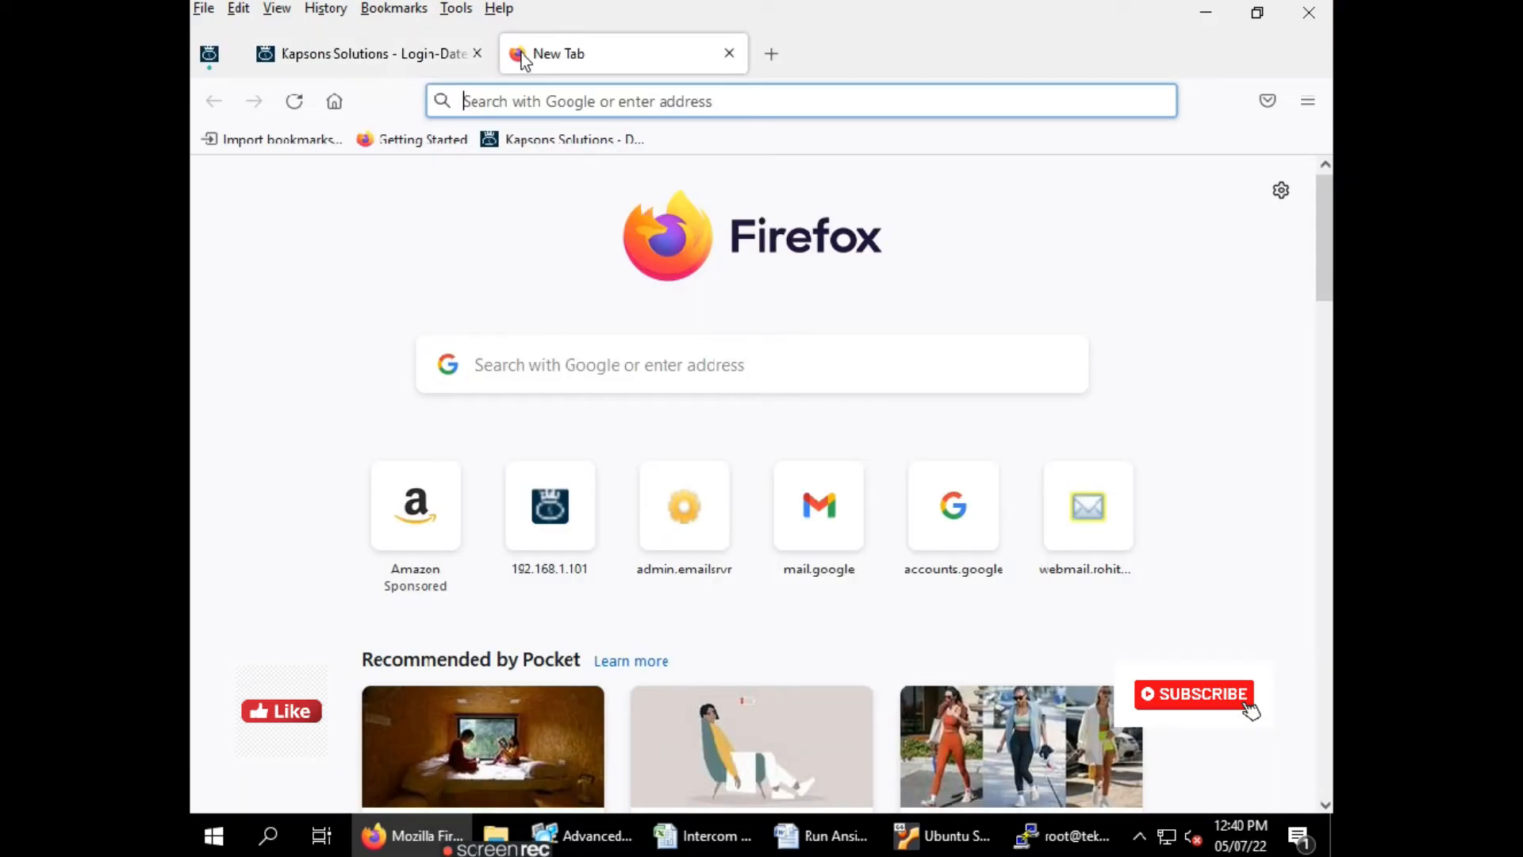
{"action": "left_click", "coordinate": [475, 56]}
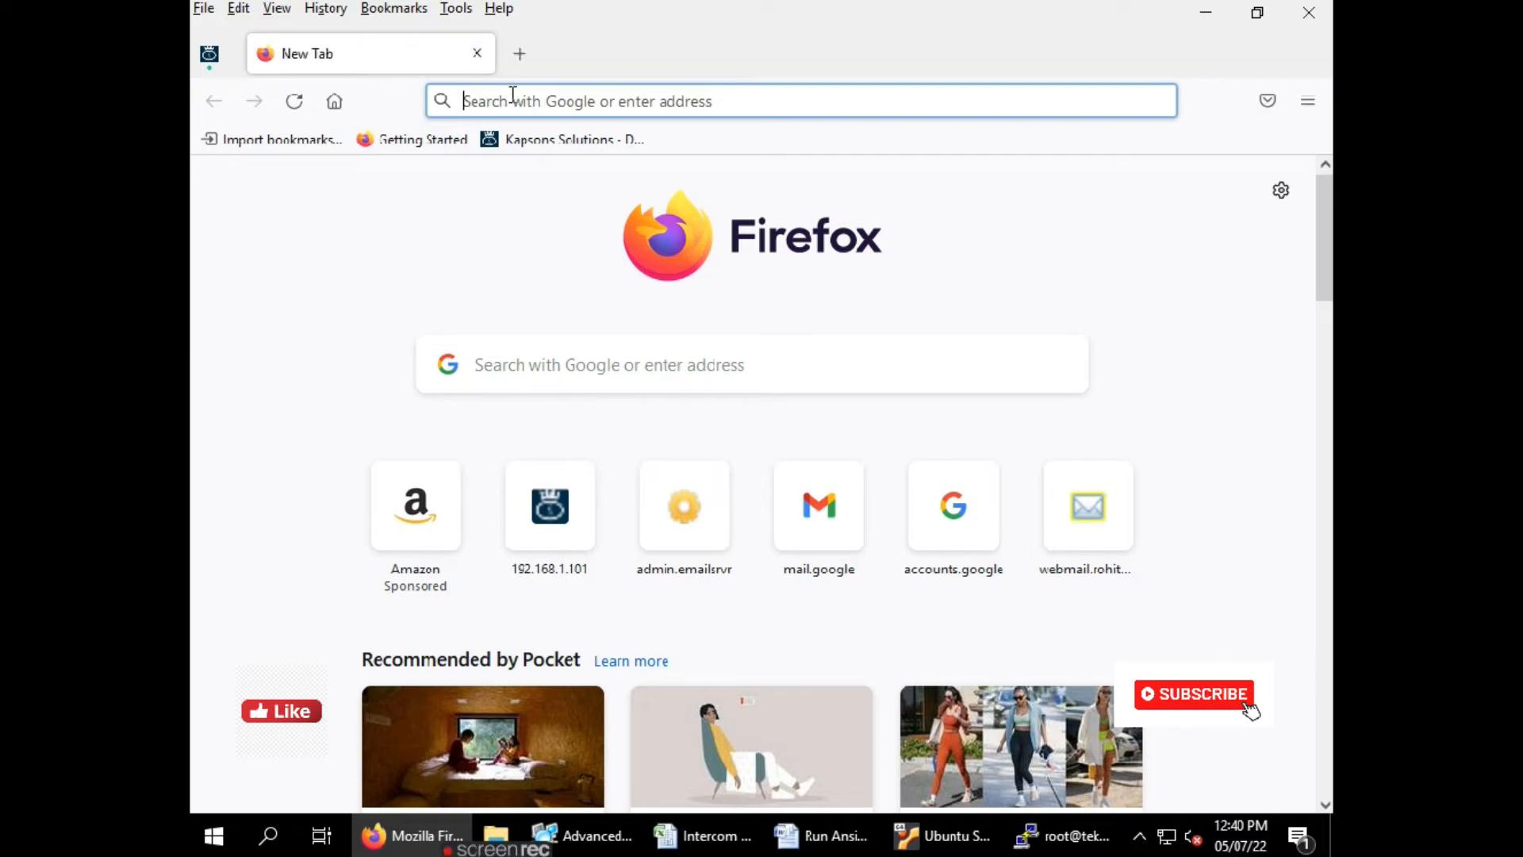
{"action": "left_click", "coordinate": [510, 90]}
{"action": "type", "text": "192.168.1.3"}
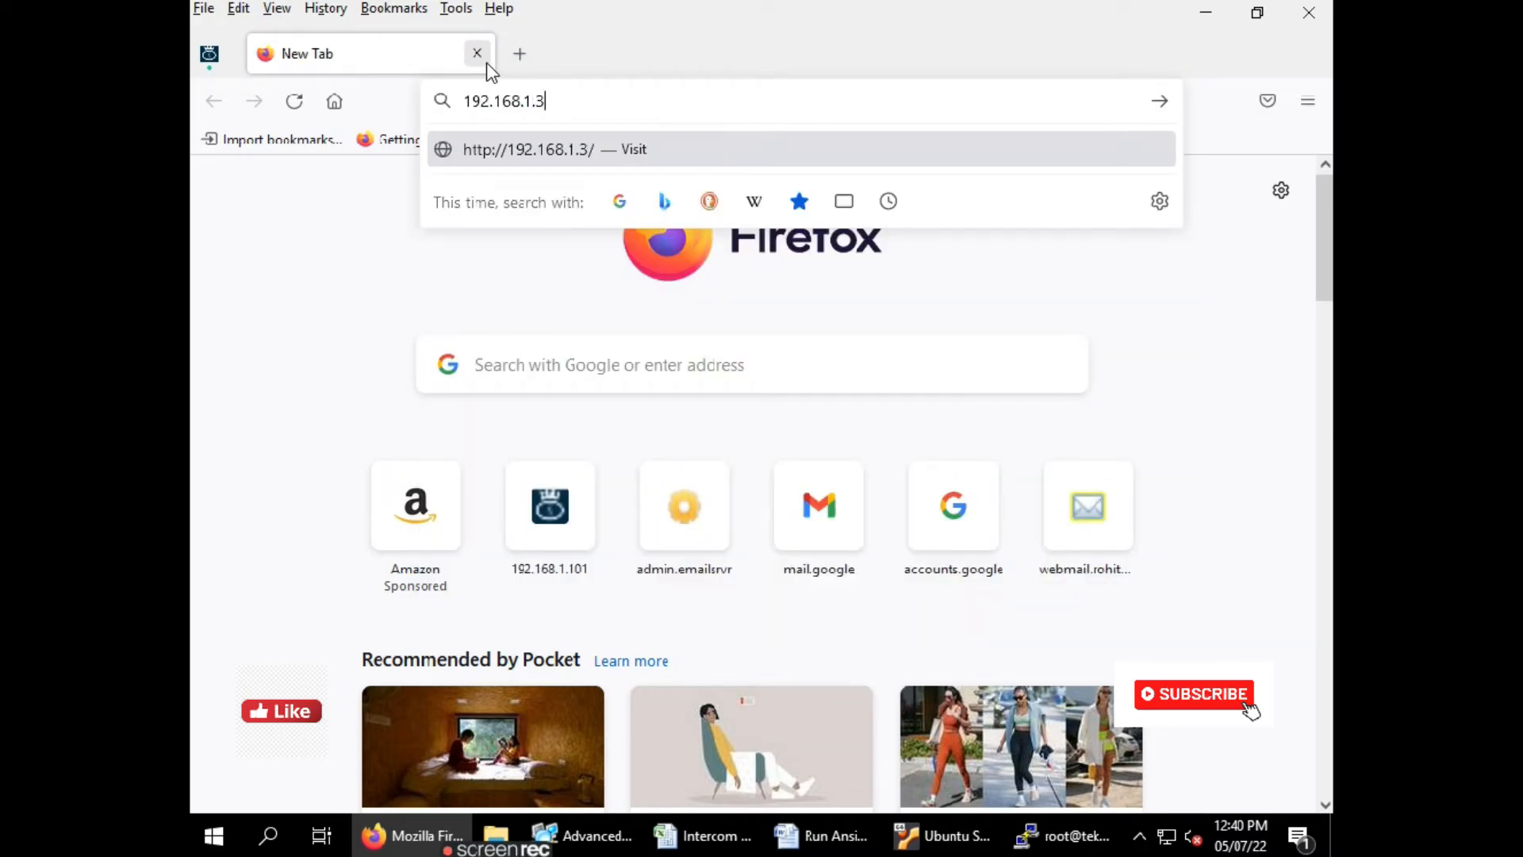
{"action": "key", "text": "BackSpace"}
{"action": "type", "text": "108:8080"}
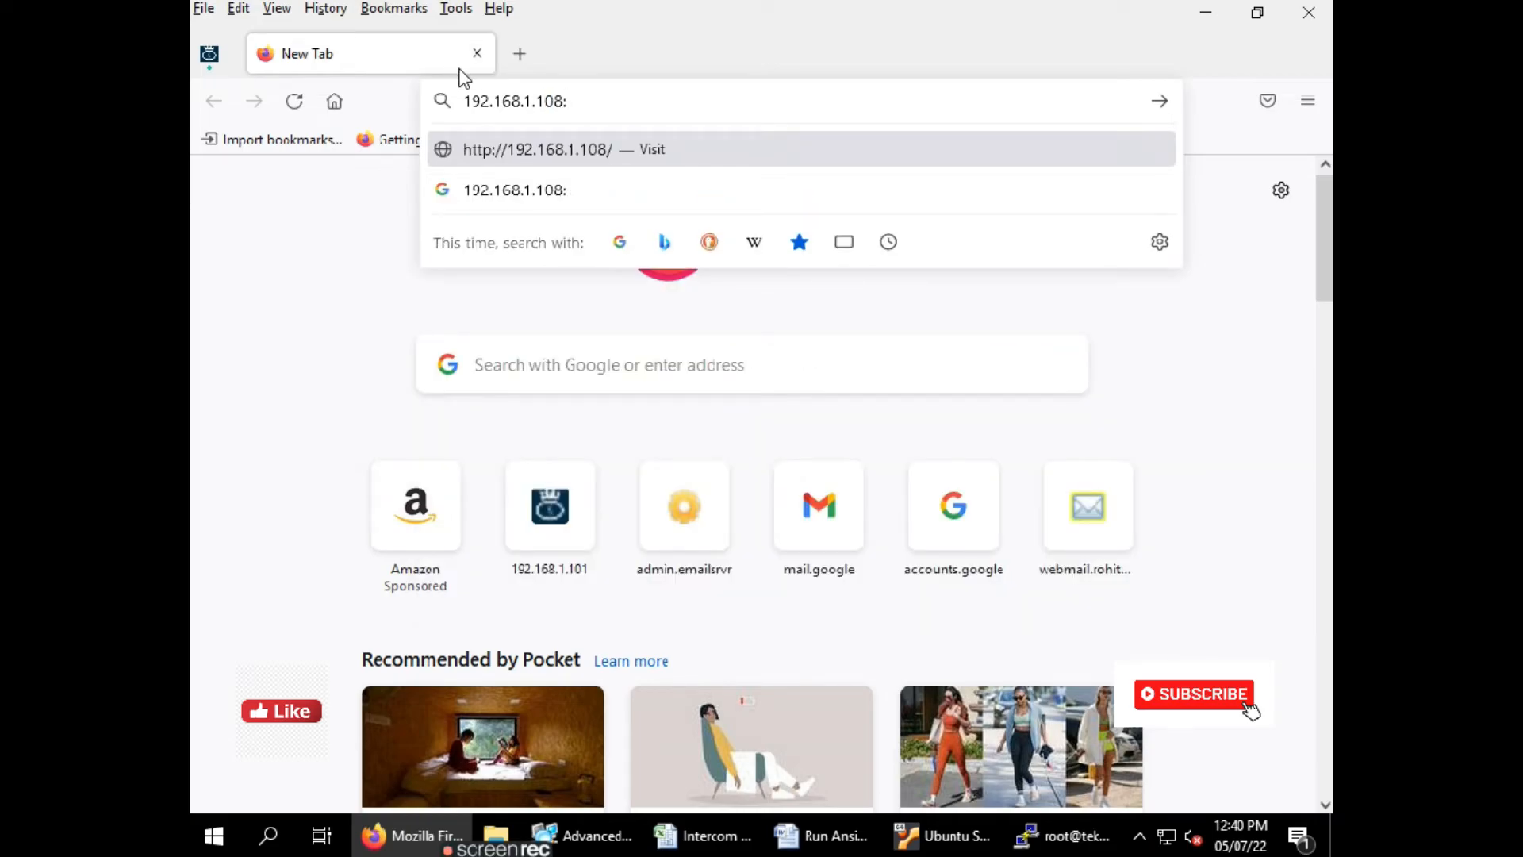
{"action": "key", "text": "Return"}
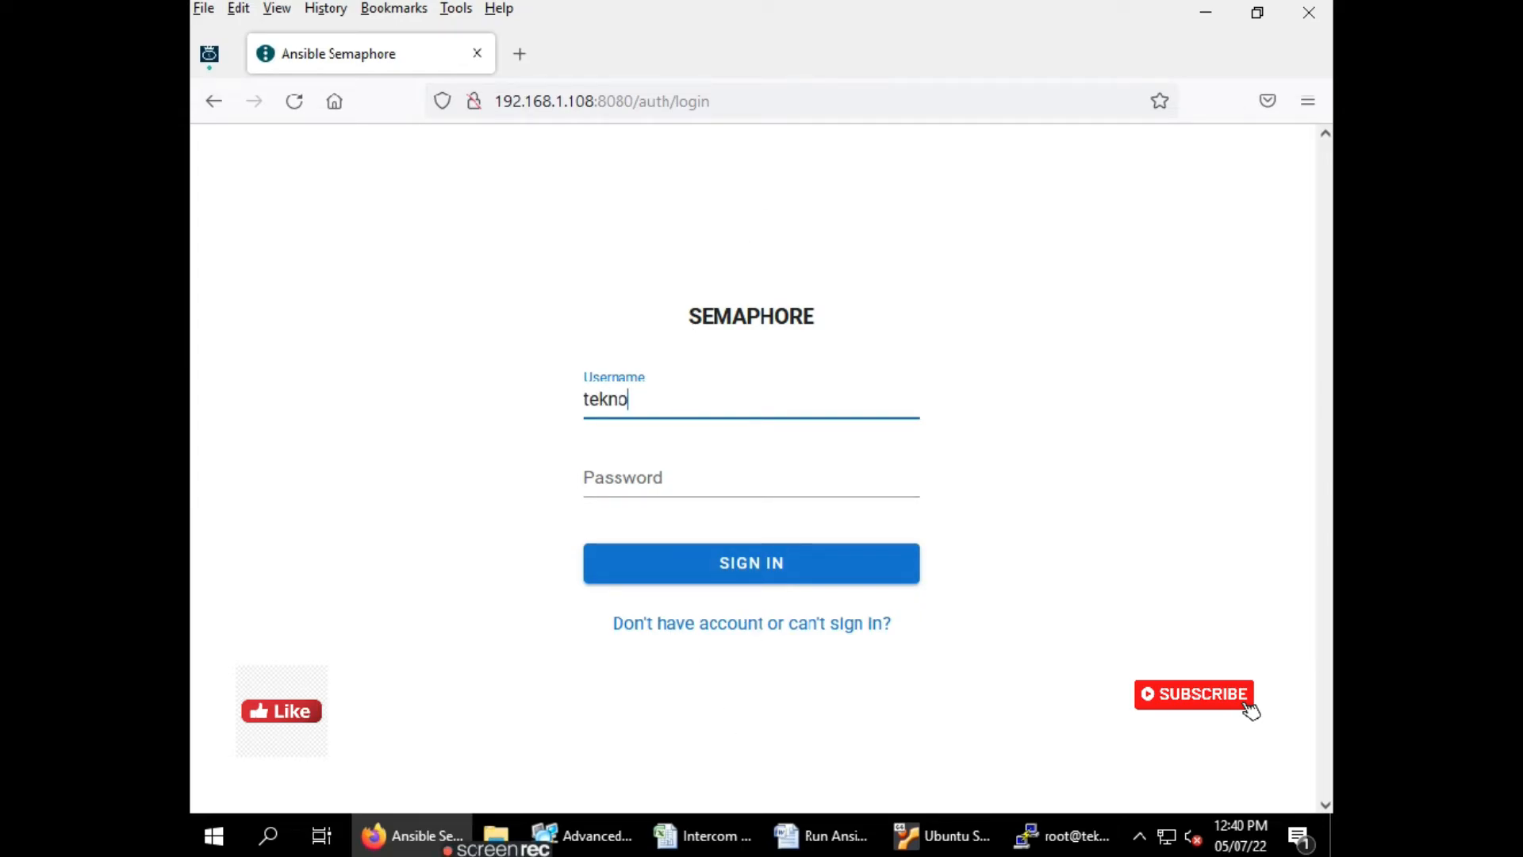
Enter the account password, sign in, and decline saving the login in Firefox
{"action": "key", "text": "Tab"}
{"action": "type", "text": "123"}
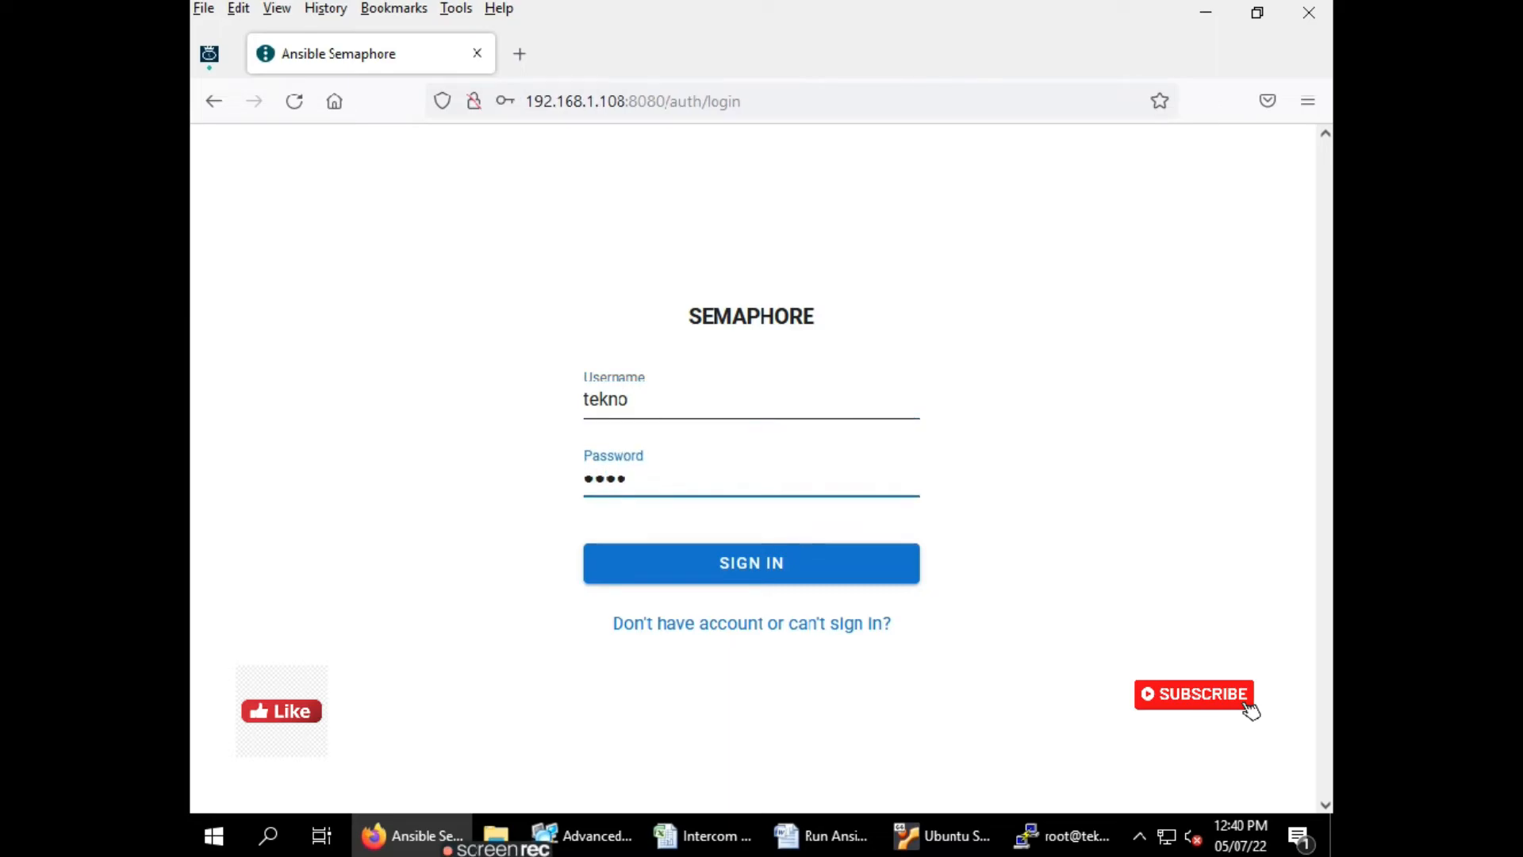
{"action": "key", "text": "Return"}
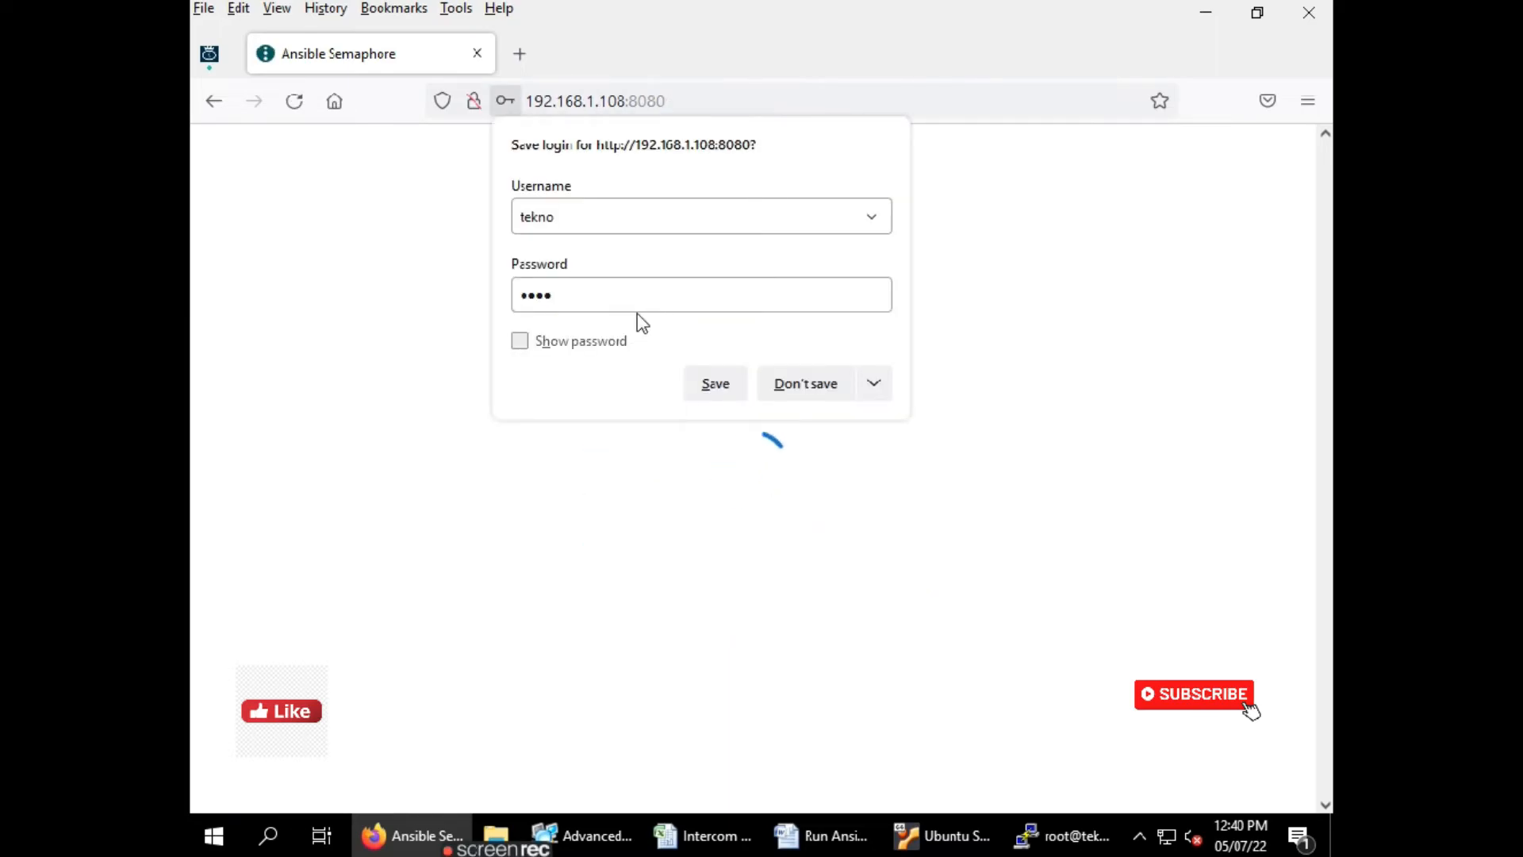
{"action": "left_click", "coordinate": [555, 343]}
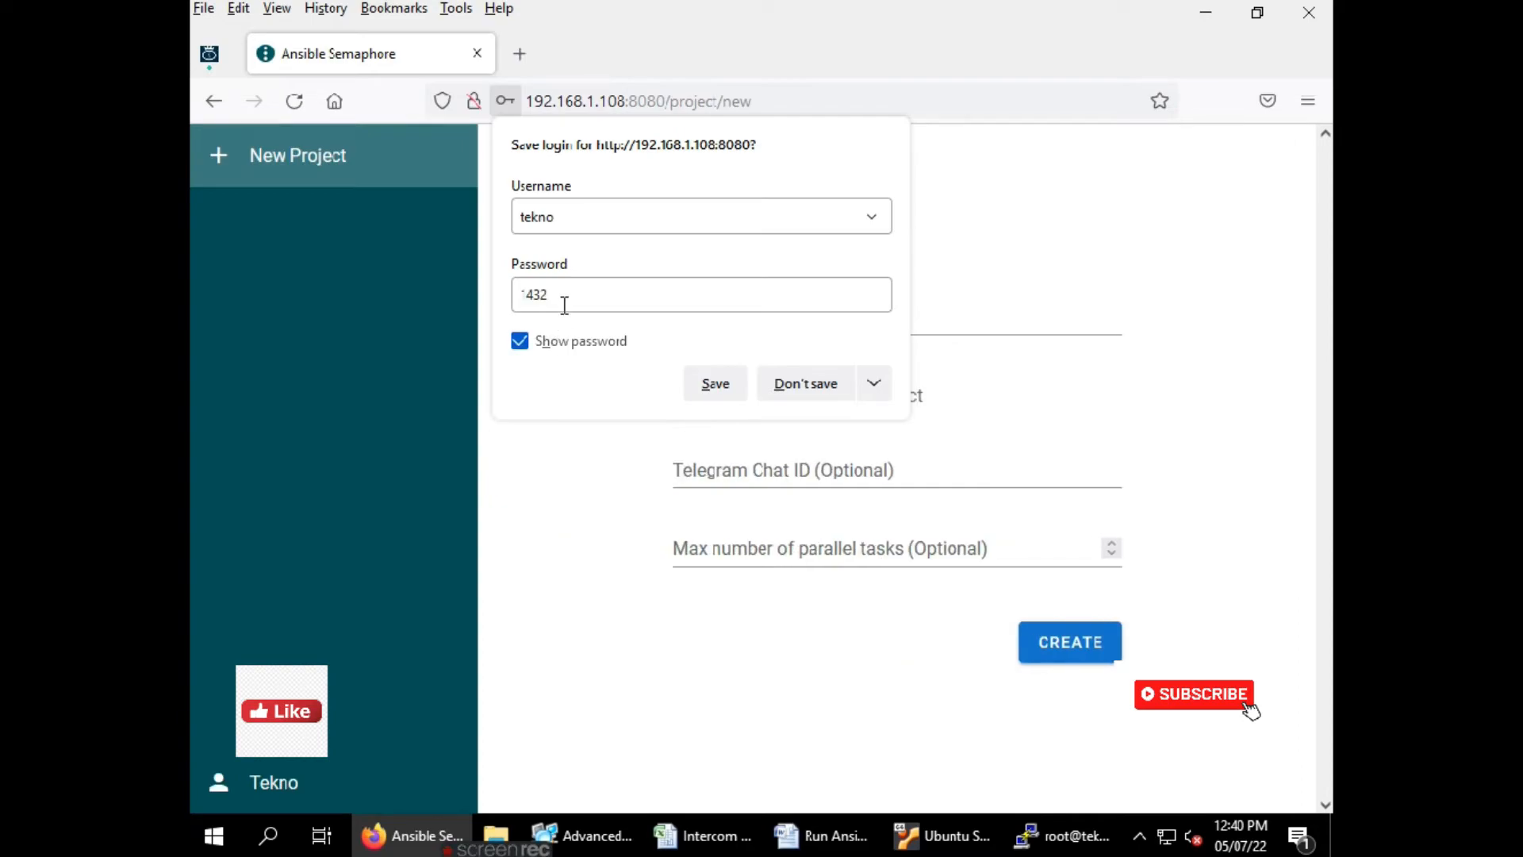
{"action": "left_click", "coordinate": [806, 383]}
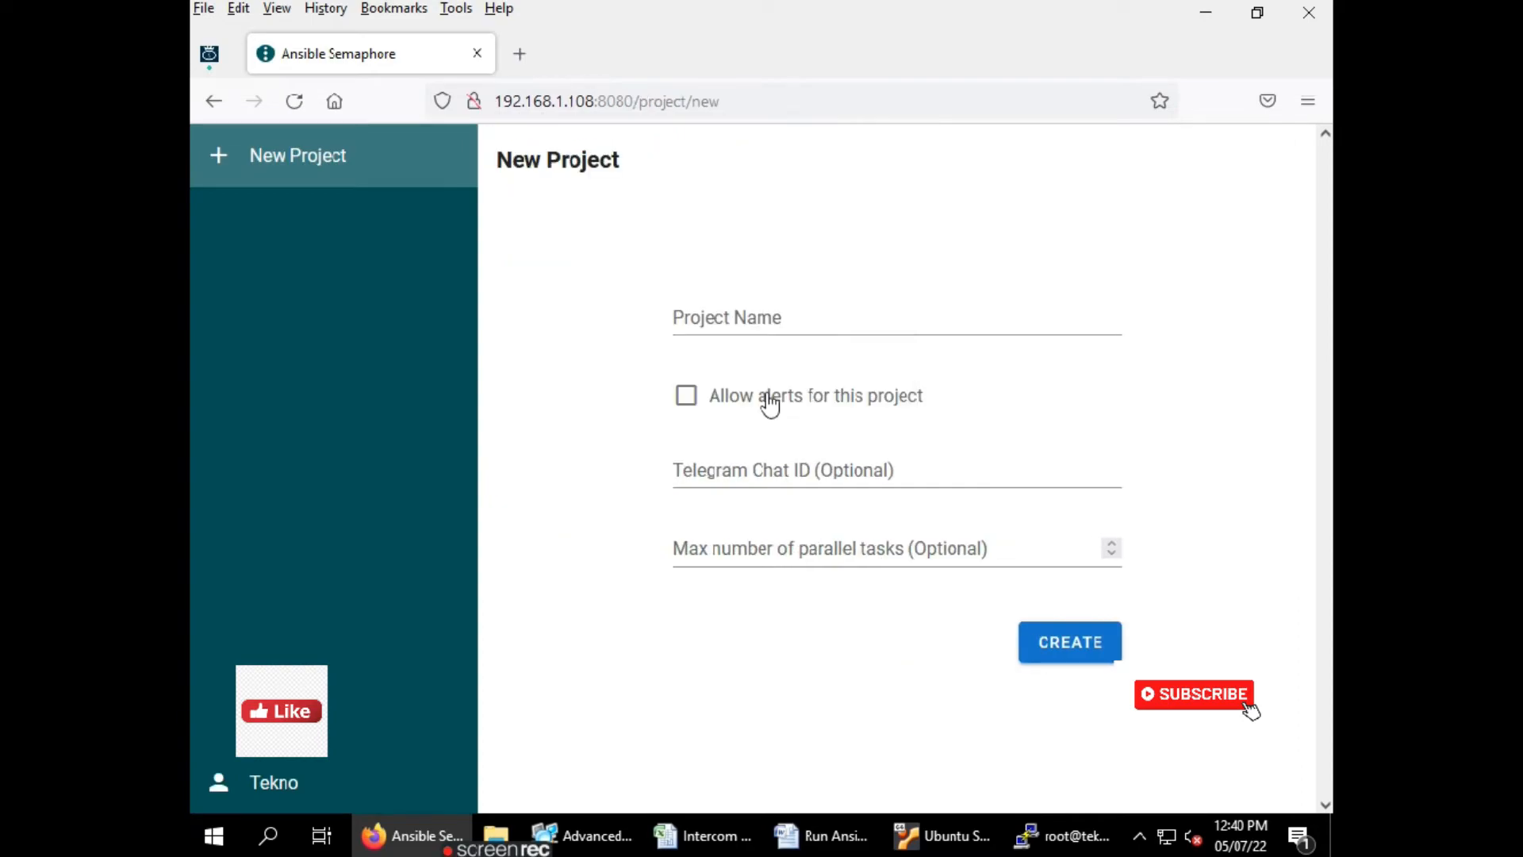
Create a new project named 'tekno pathshala'
{"action": "left_click", "coordinate": [720, 315]}
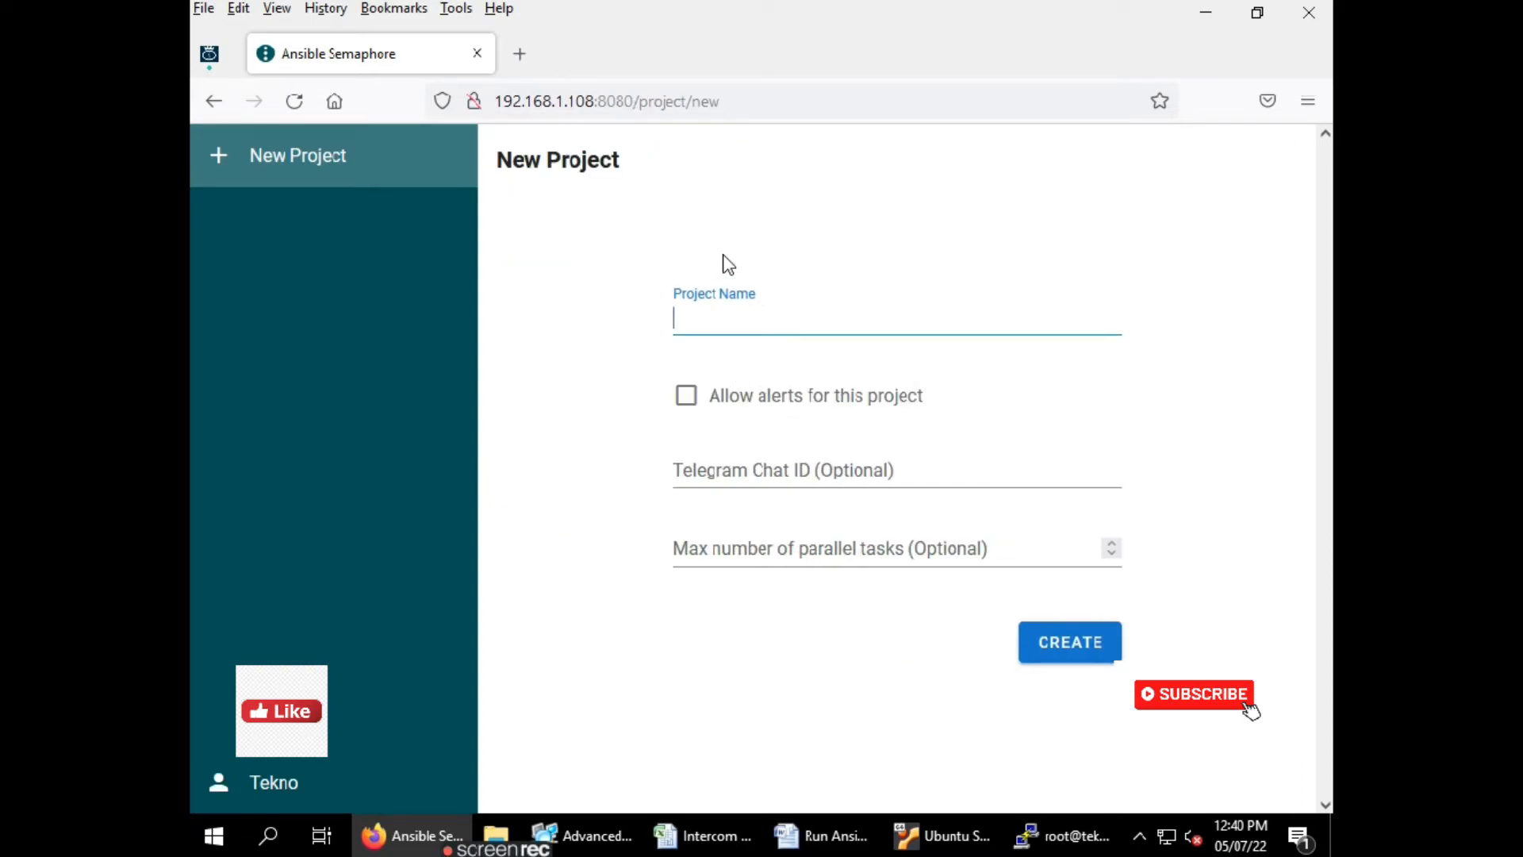
{"action": "type", "text": "tek"}
{"action": "key", "text": "BackSpace"}
{"action": "key", "text": "BackSpace"}
{"action": "type", "text": "tekno pathshala"}
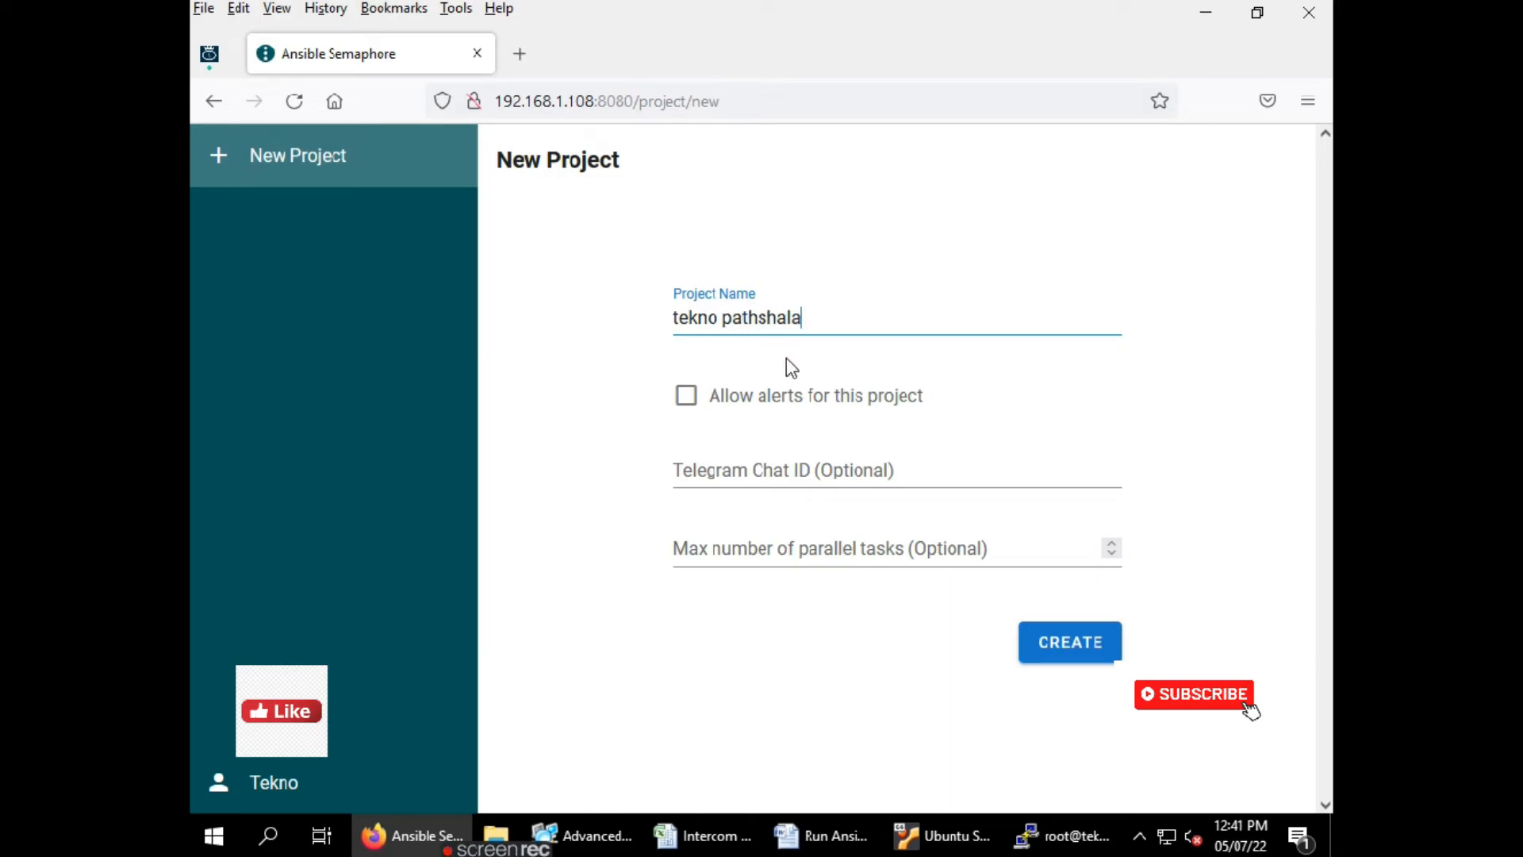
{"action": "left_click", "coordinate": [1064, 647]}
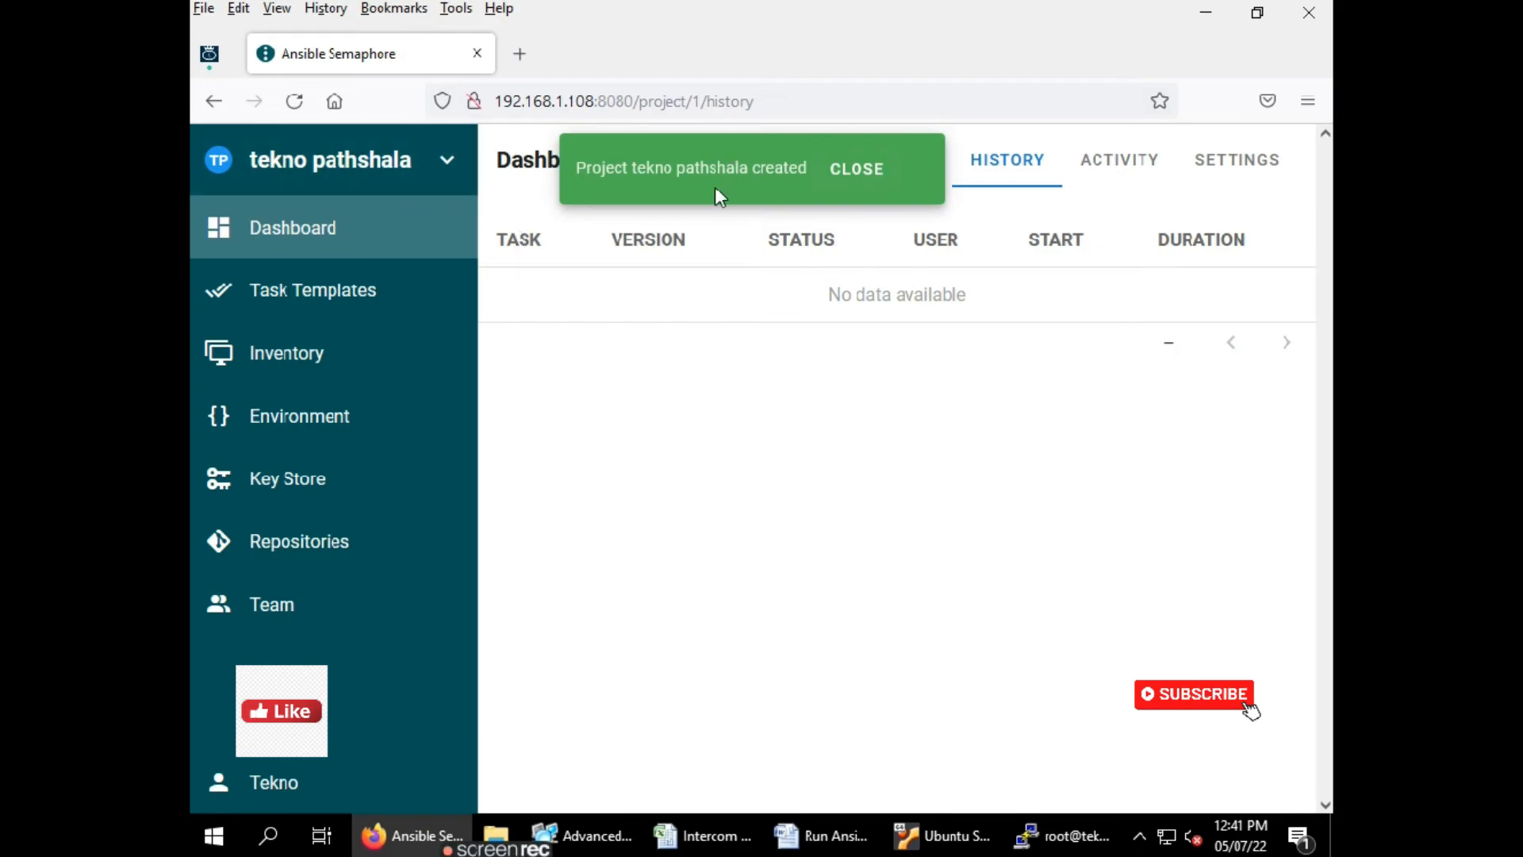
Browse Inventory, Environment, Key Store, Repositories and Team, then open and cancel New Team Member
{"action": "left_click", "coordinate": [295, 358]}
{"action": "left_click", "coordinate": [304, 421]}
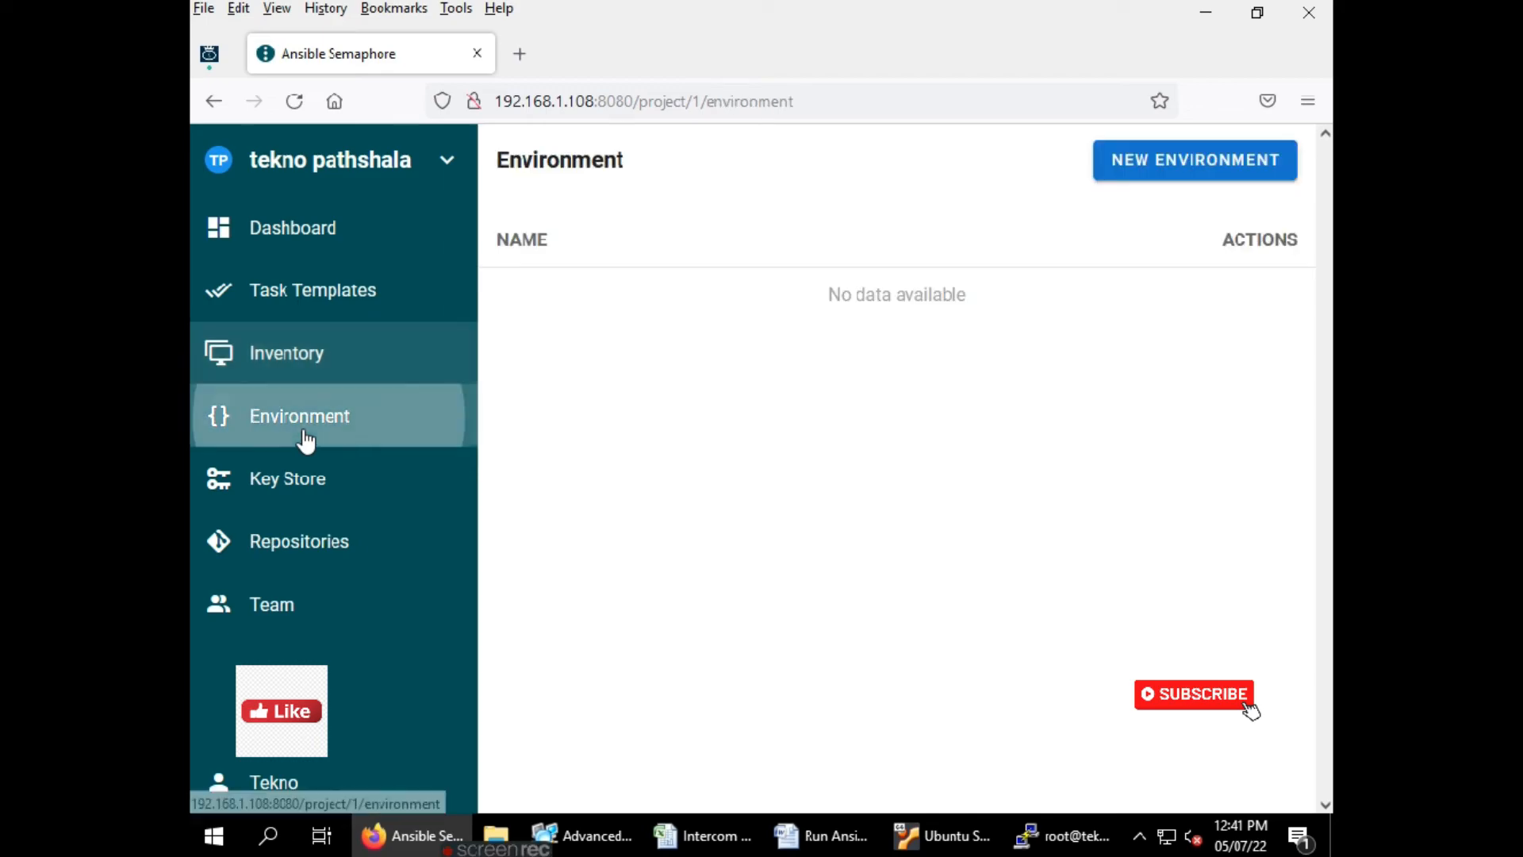
{"action": "left_click", "coordinate": [332, 479]}
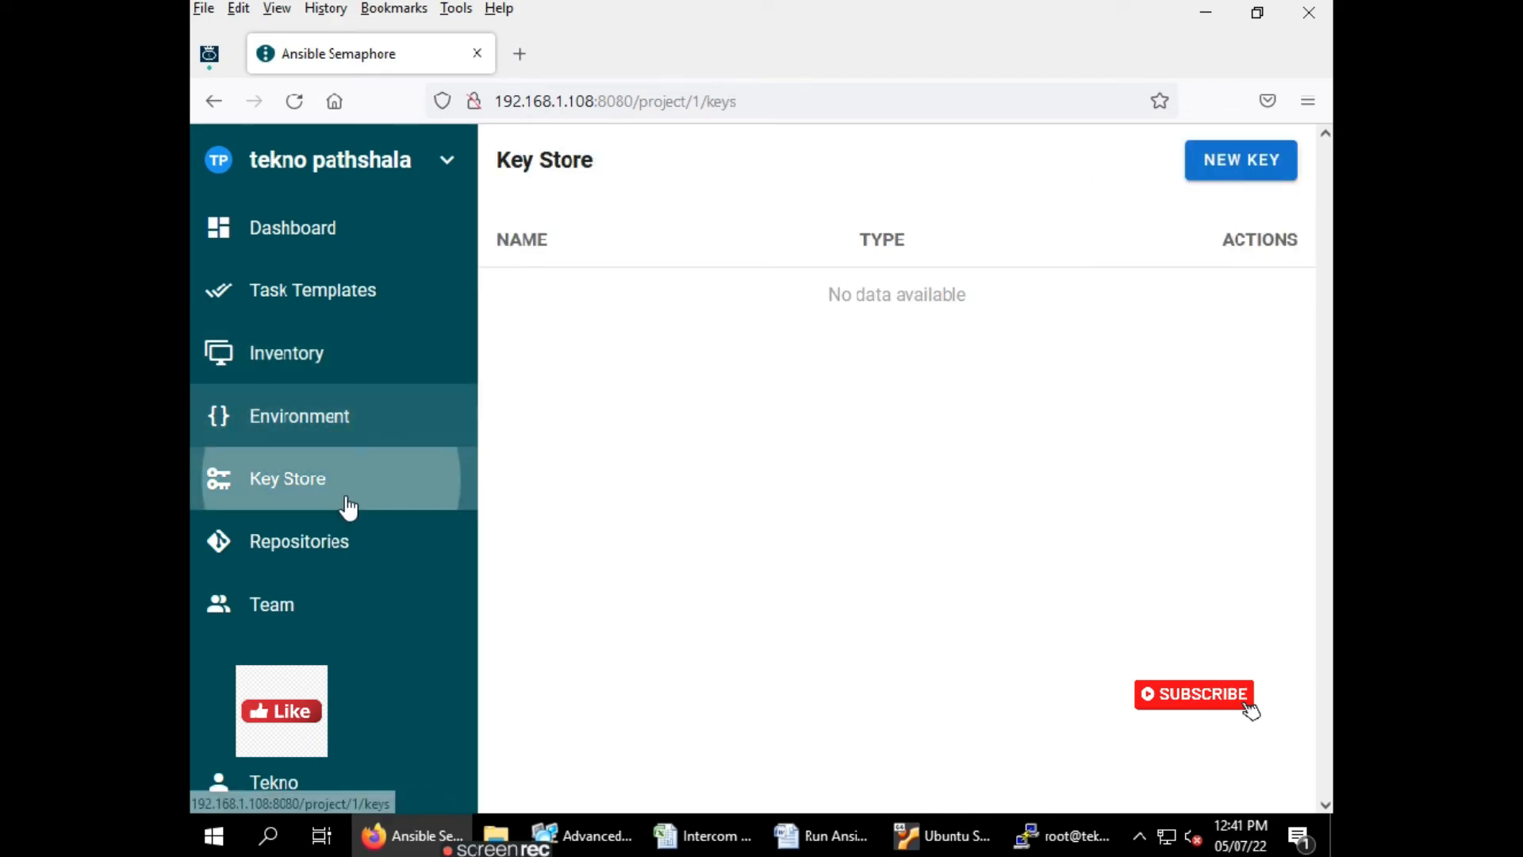
{"action": "left_click", "coordinate": [329, 565]}
{"action": "left_click", "coordinate": [305, 613]}
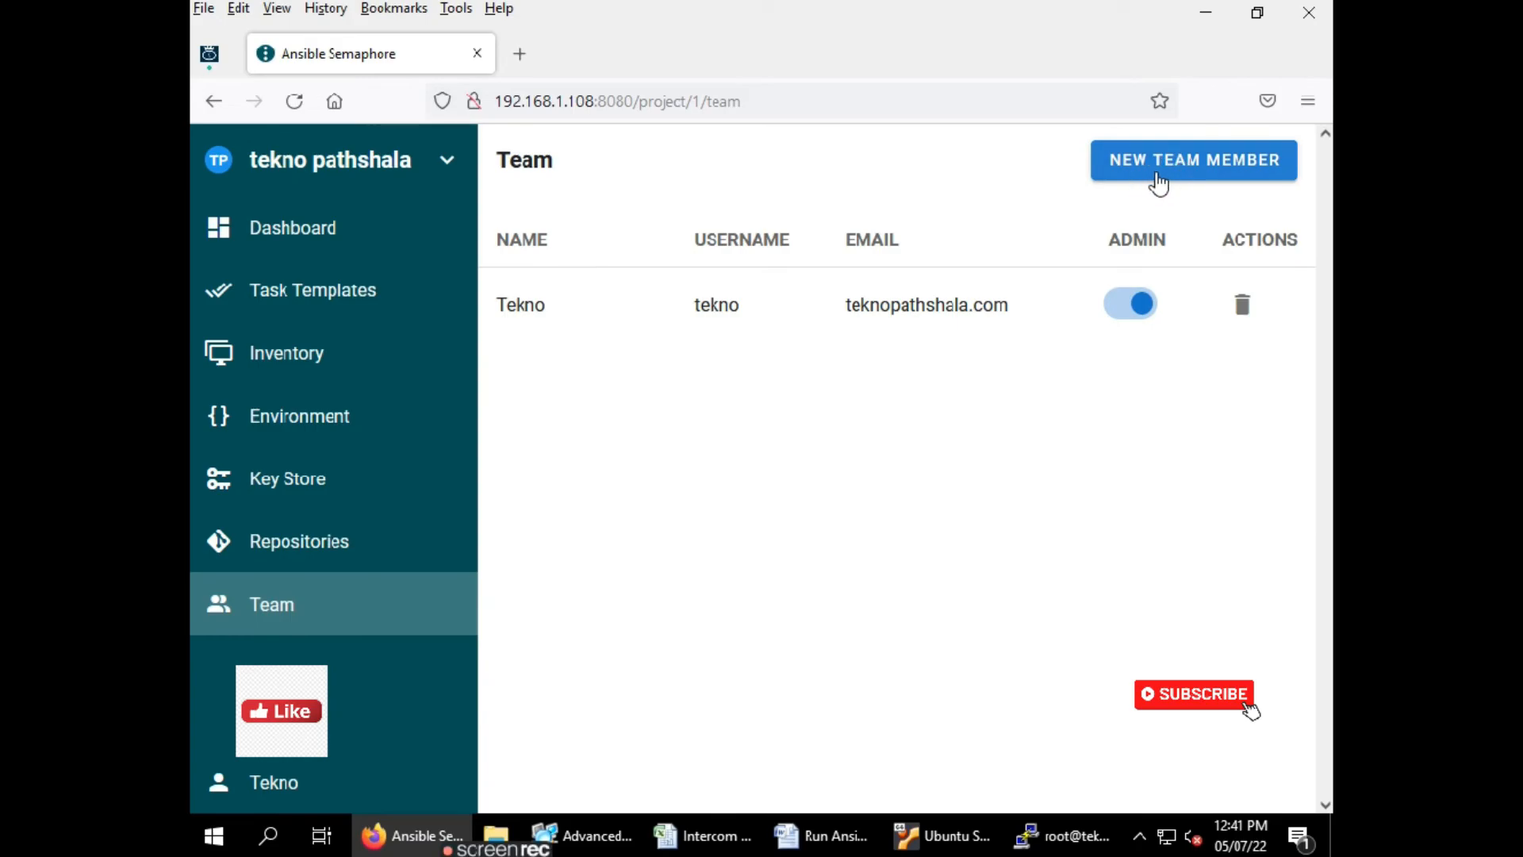
{"action": "left_click", "coordinate": [1158, 166]}
{"action": "left_click", "coordinate": [669, 440]}
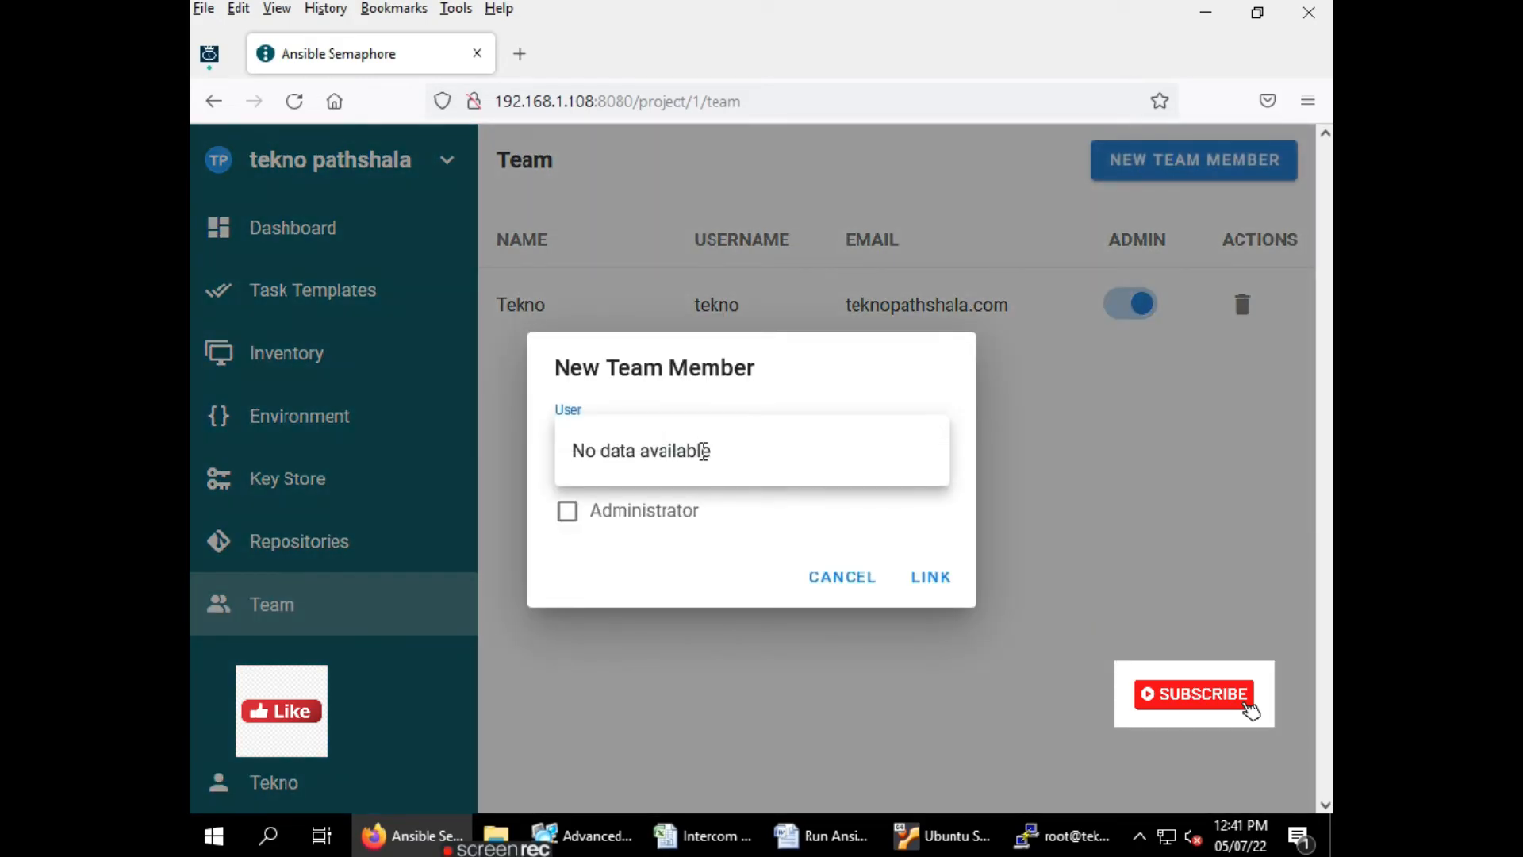
{"action": "left_click", "coordinate": [710, 537]}
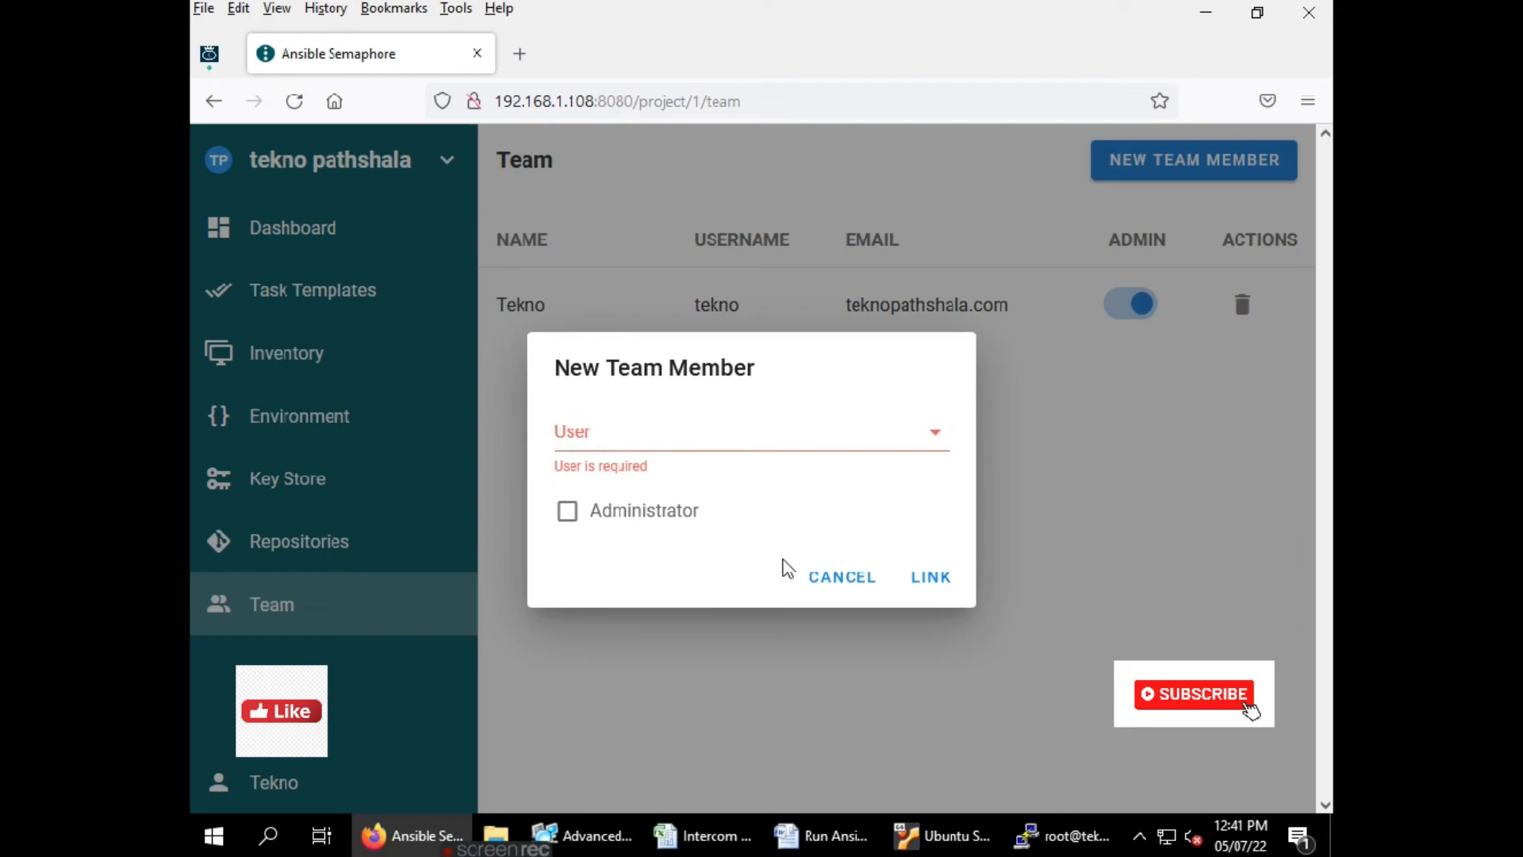
{"action": "left_click", "coordinate": [842, 578]}
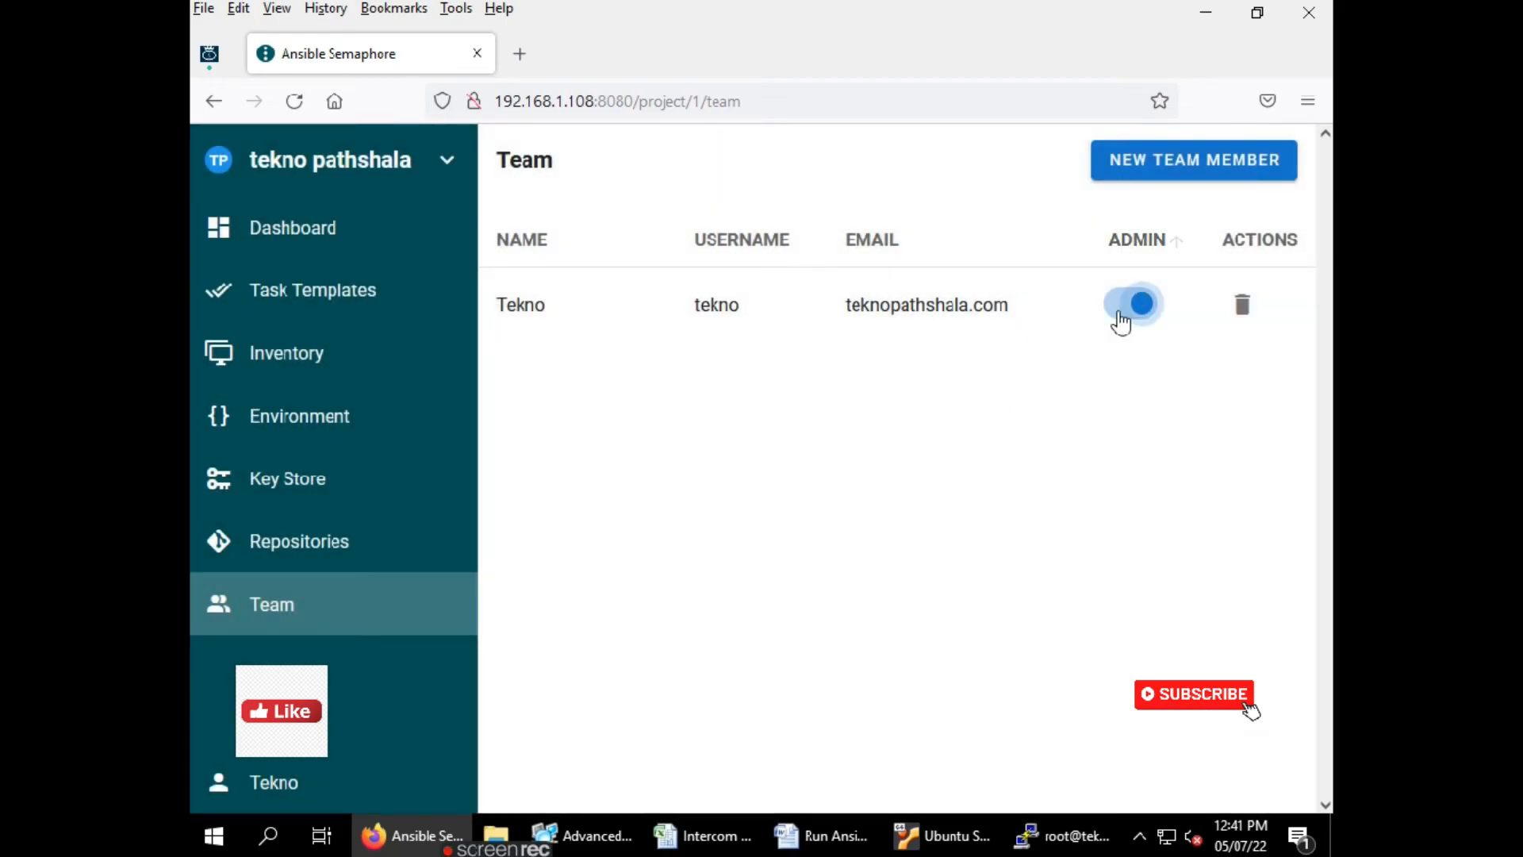
Open and cancel the New Inventory and new Environment dialogs
{"action": "left_click", "coordinate": [307, 345]}
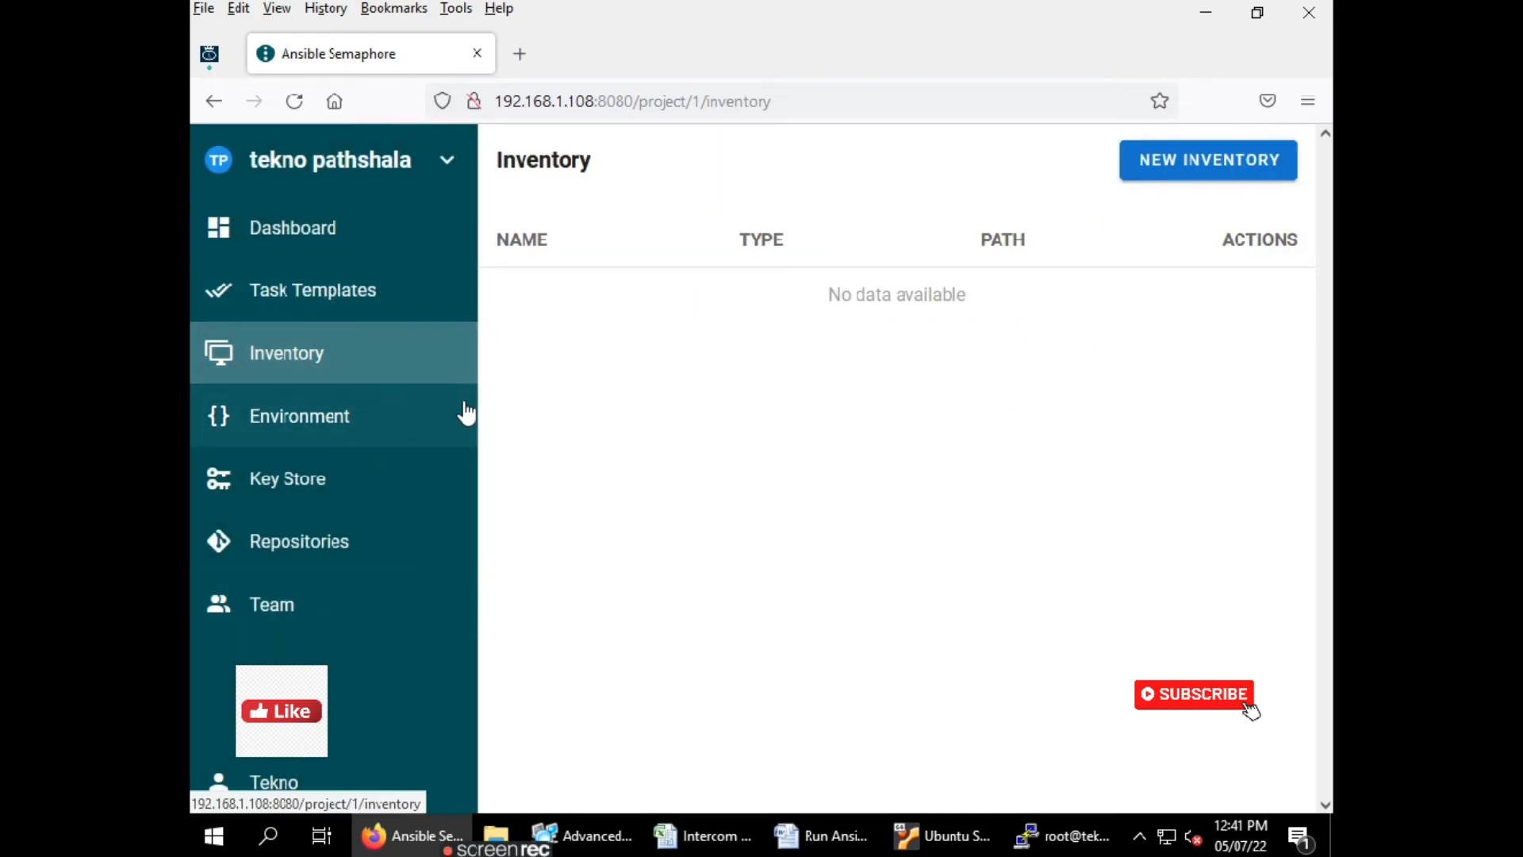
{"action": "left_click", "coordinate": [1149, 176]}
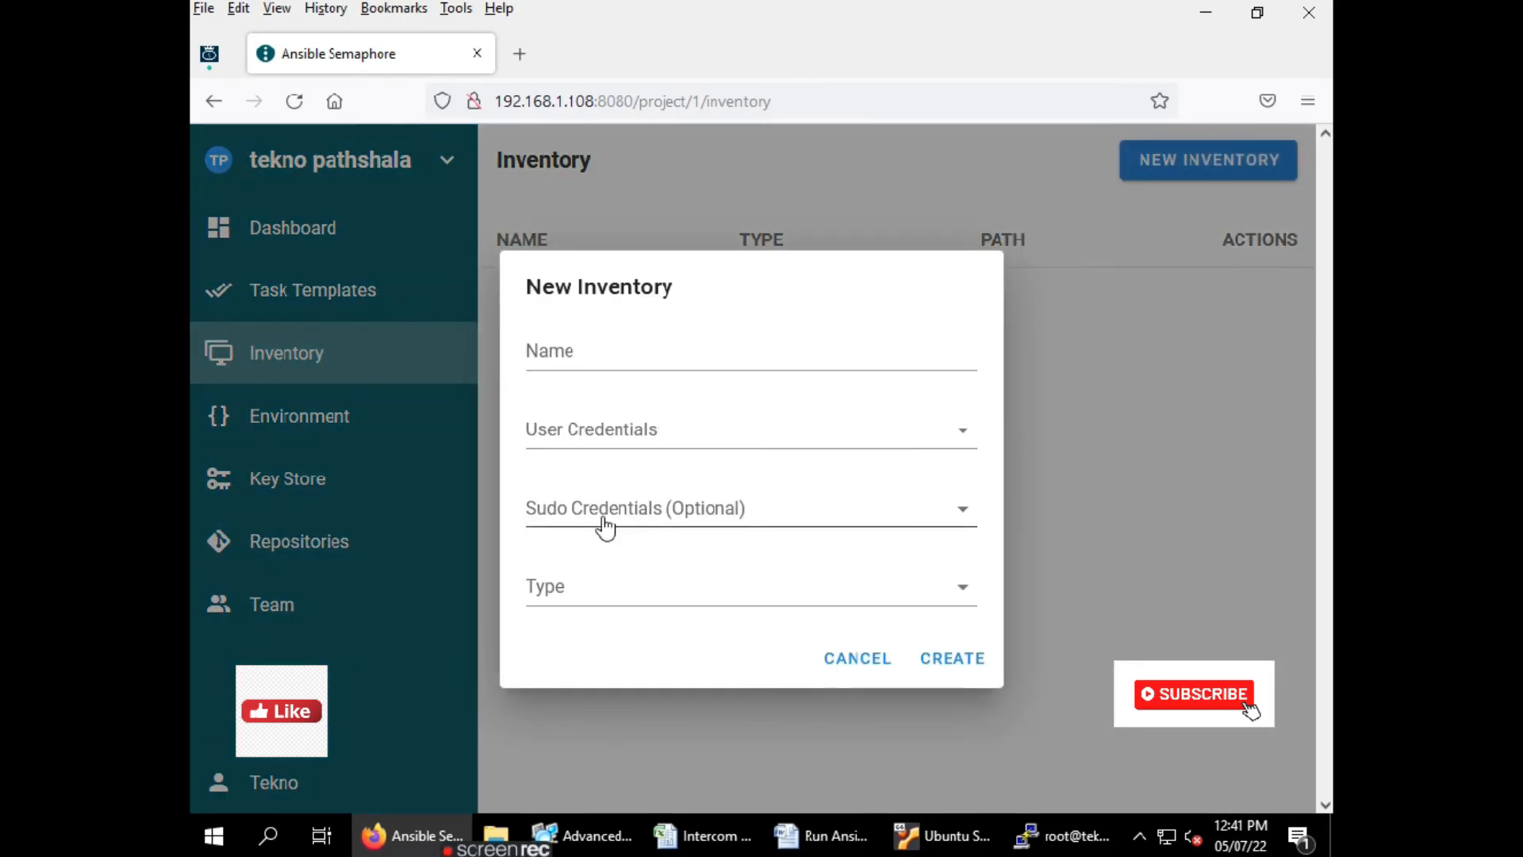
{"action": "left_click", "coordinate": [843, 664]}
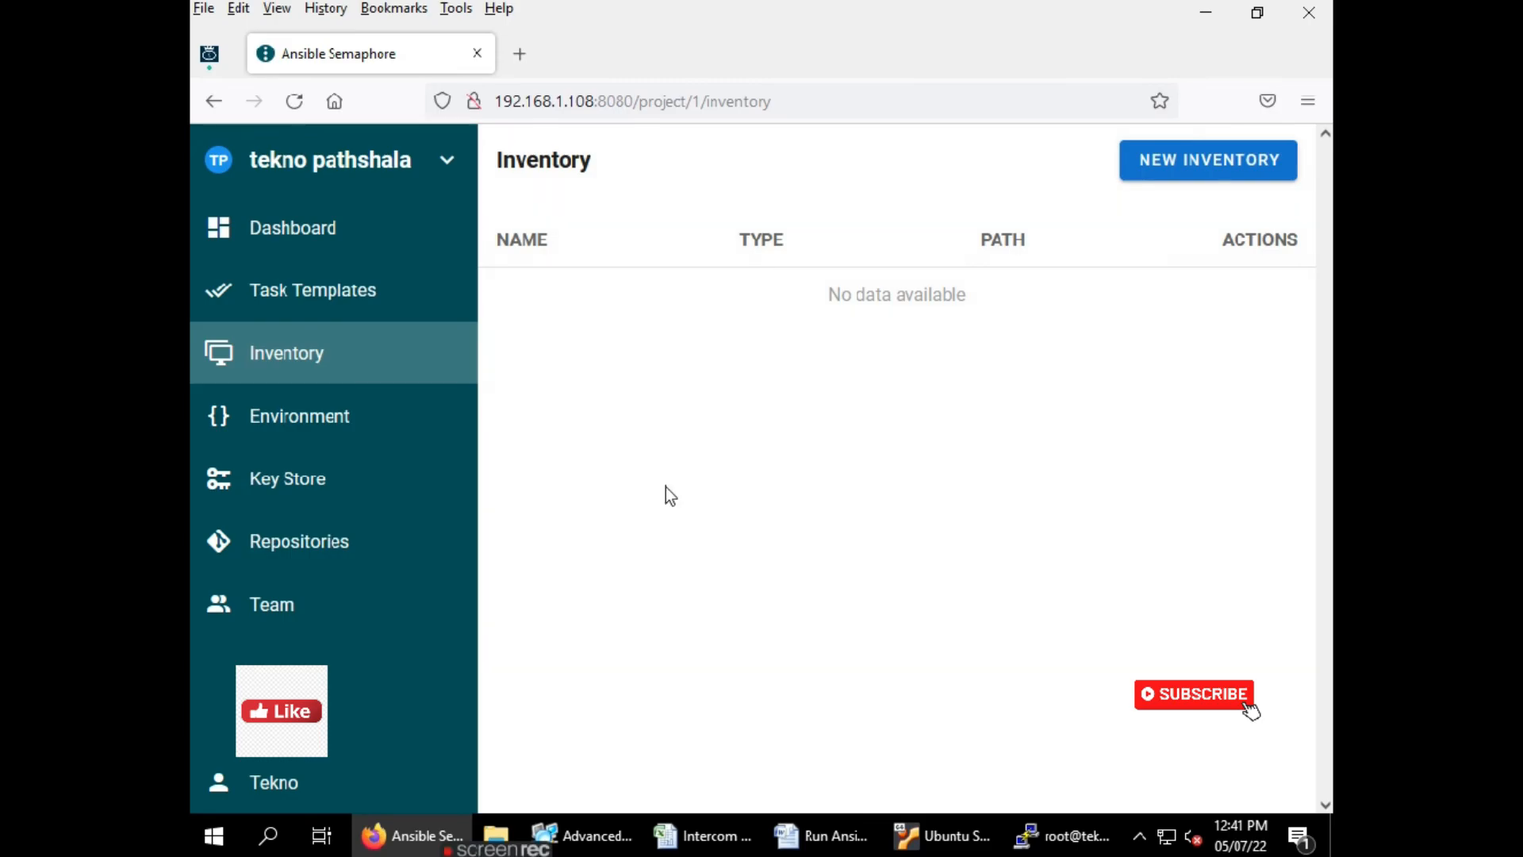
{"action": "left_click", "coordinate": [299, 422]}
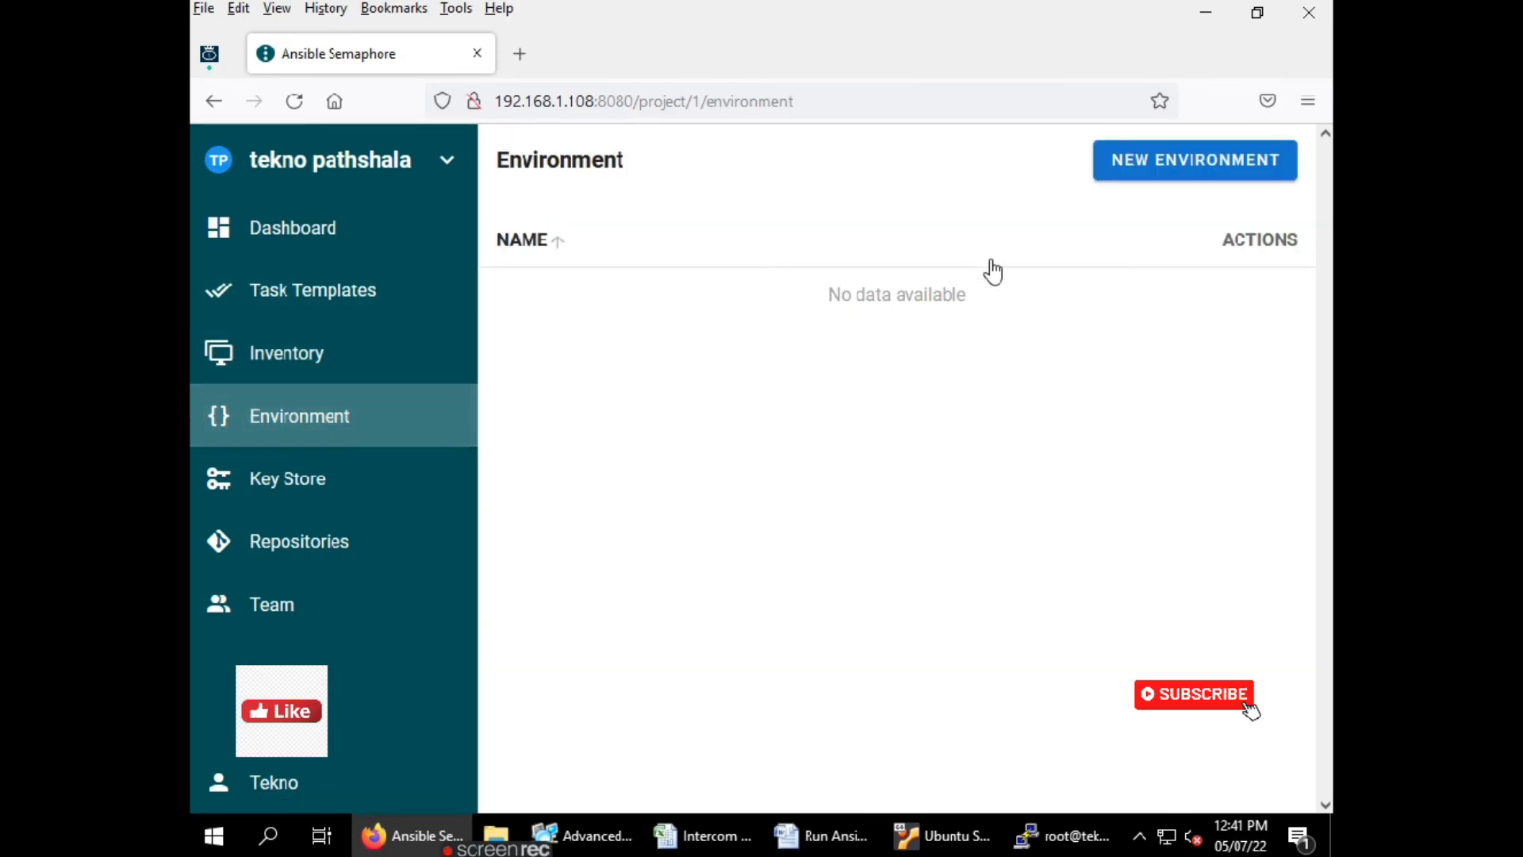
{"action": "left_click", "coordinate": [1193, 176]}
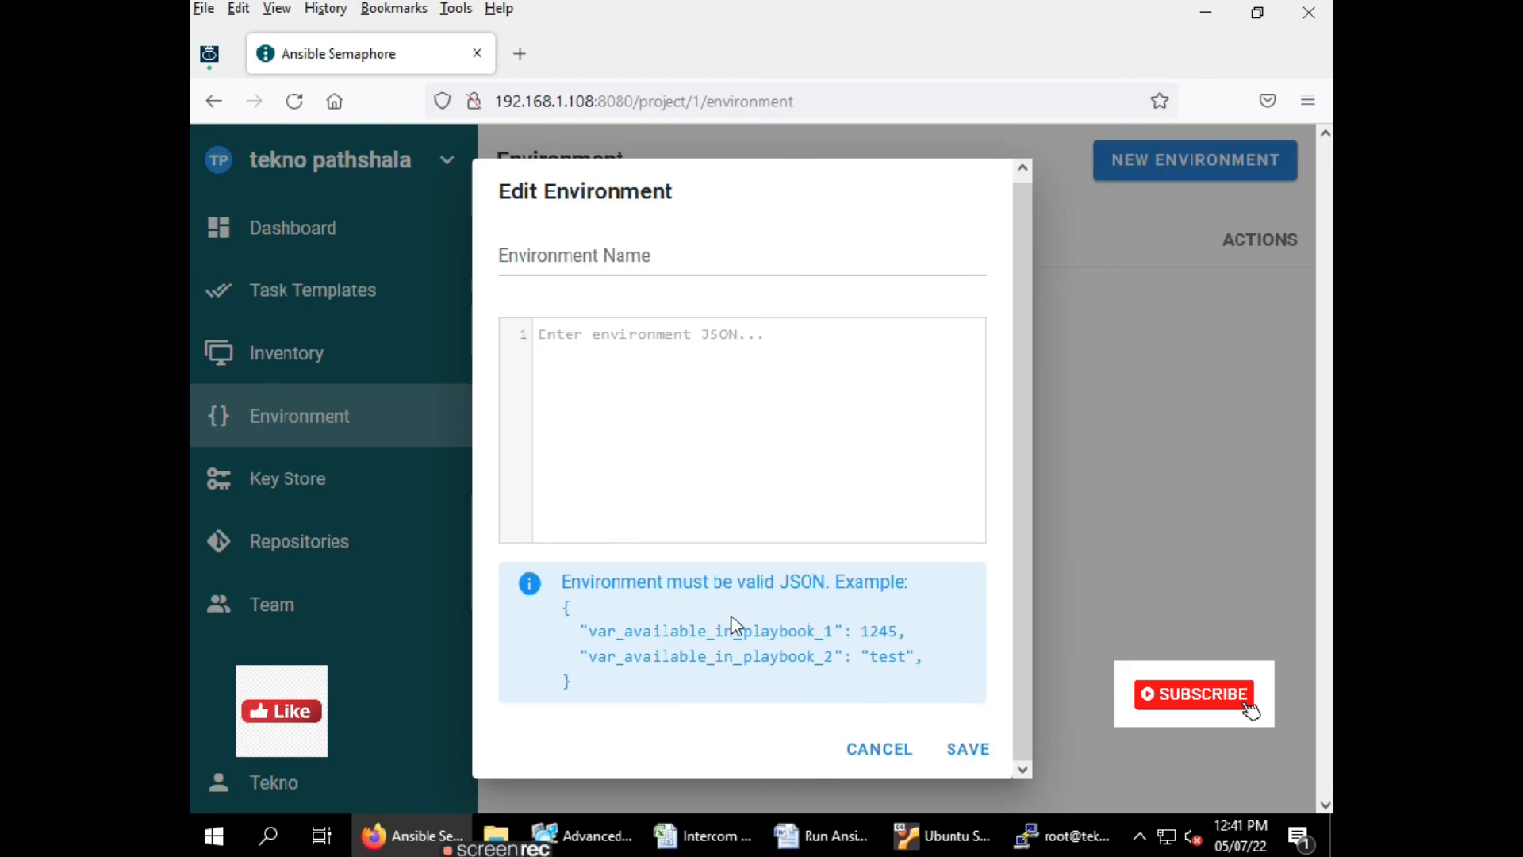
{"action": "left_click", "coordinate": [881, 751]}
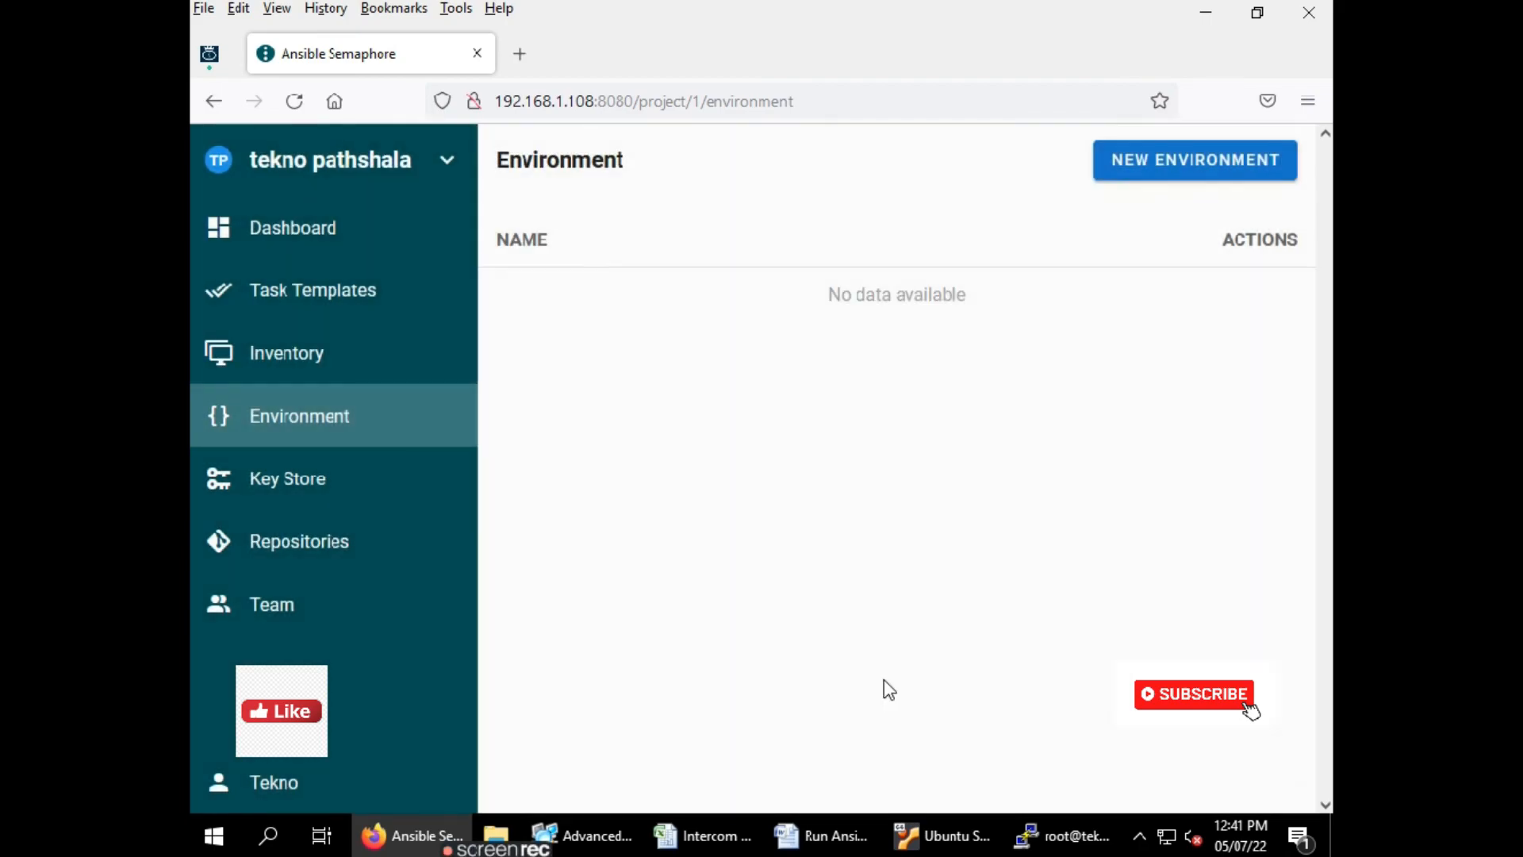
Look at the New Key dialog's name field and key types, then cancel it
{"action": "left_click", "coordinate": [315, 484]}
{"action": "left_click", "coordinate": [1241, 159]}
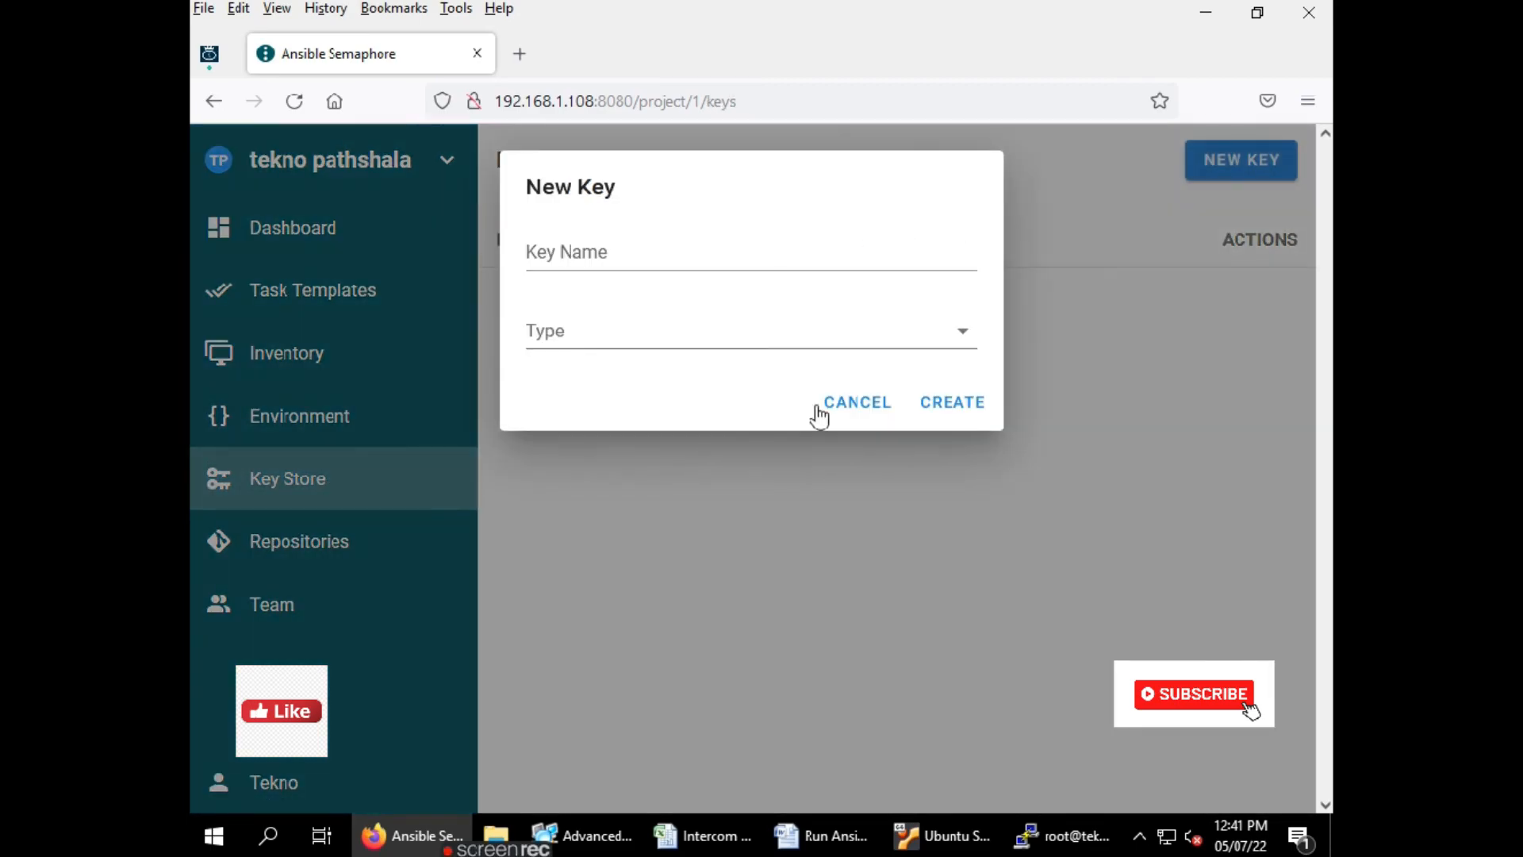
{"action": "left_click", "coordinate": [679, 251]}
{"action": "left_click", "coordinate": [698, 333]}
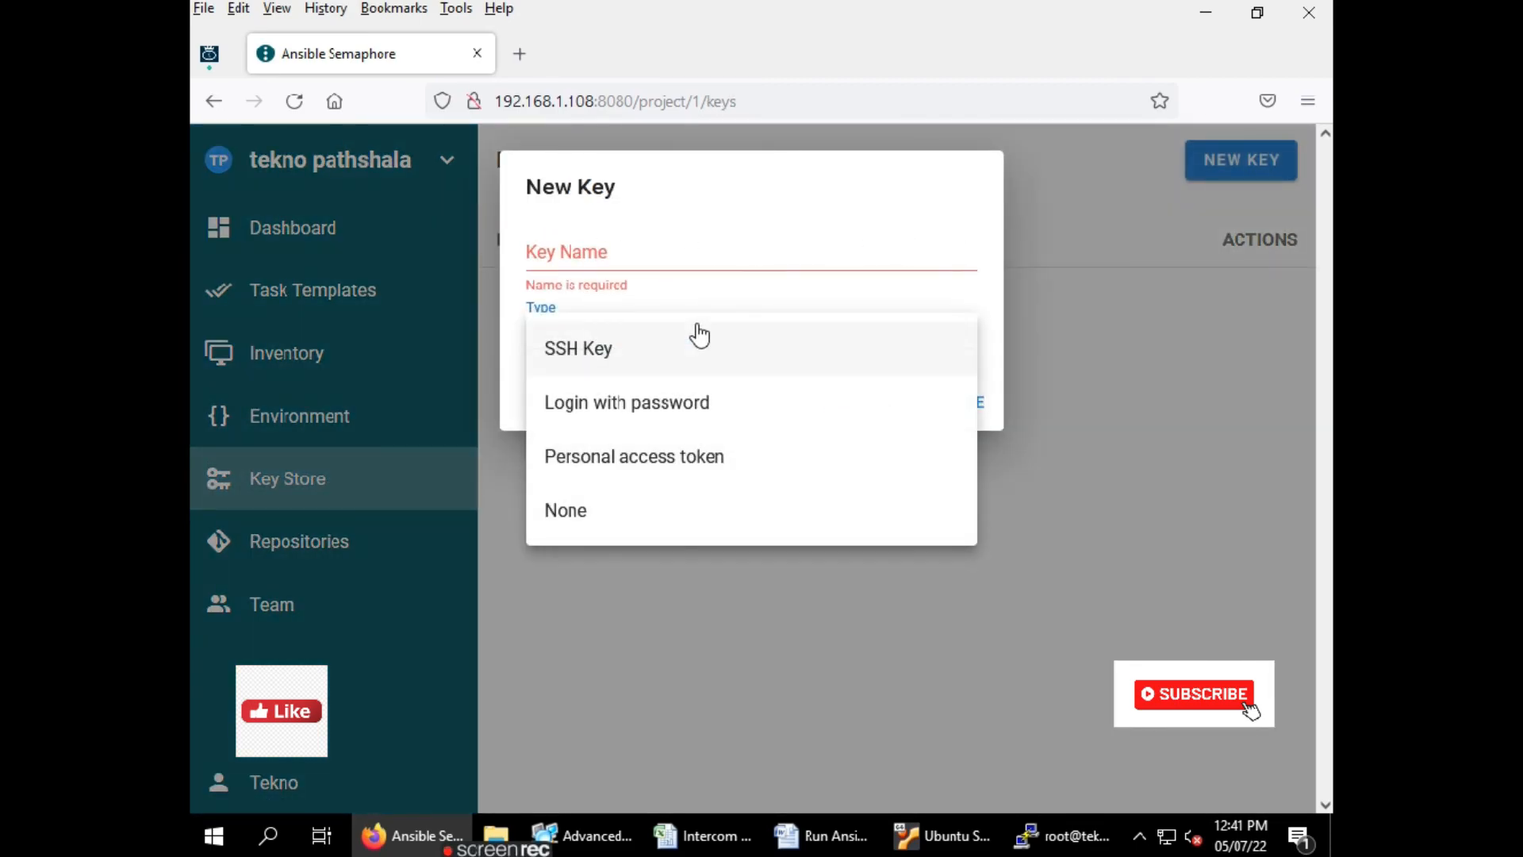
{"action": "left_click", "coordinate": [693, 209]}
{"action": "left_click", "coordinate": [855, 408]}
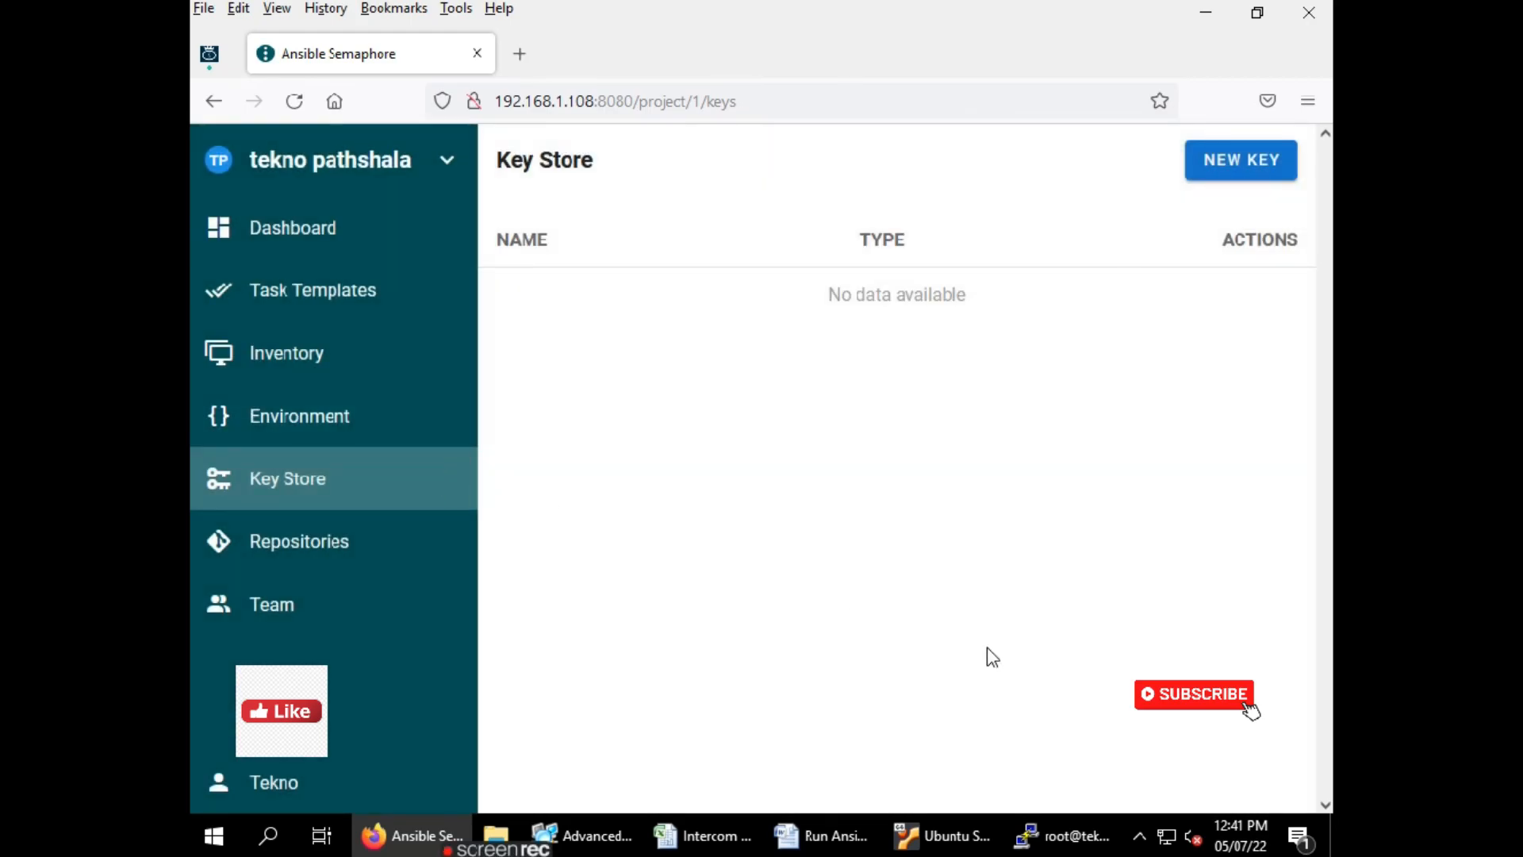